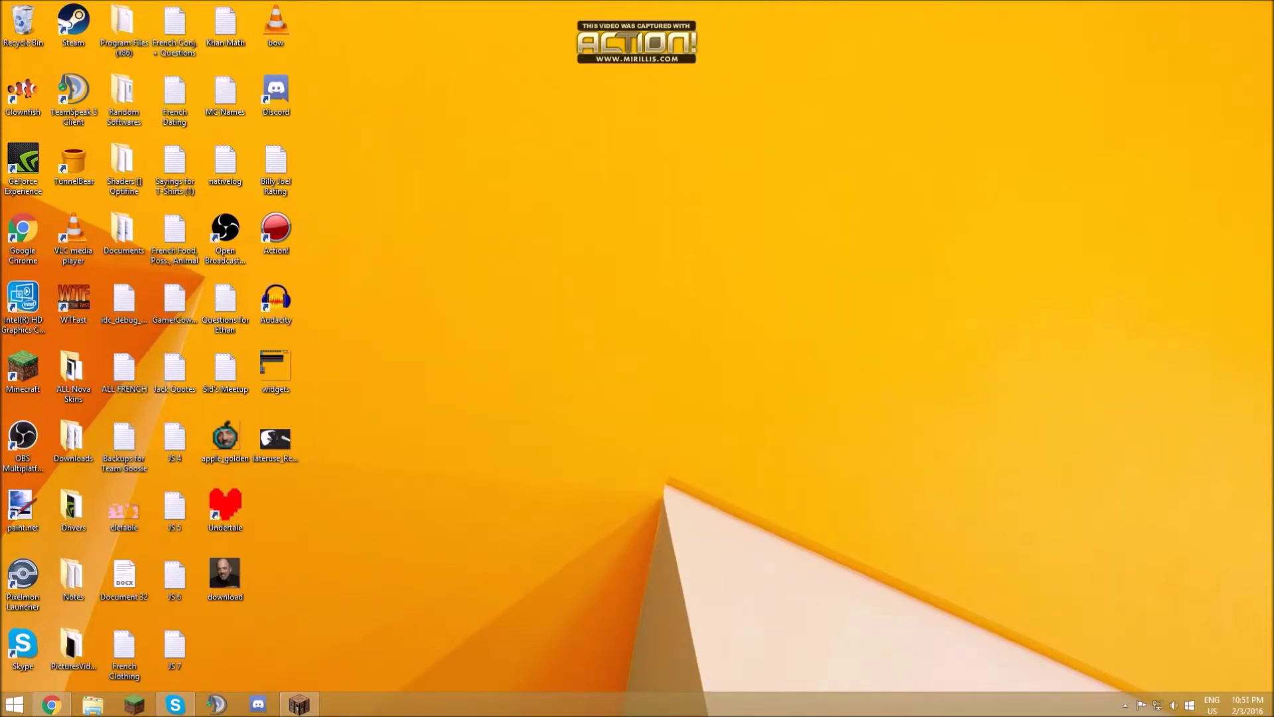
# Step: Browse This PC and the .minecraft folder briefly, then close both file windows
pyautogui.click(92, 706)
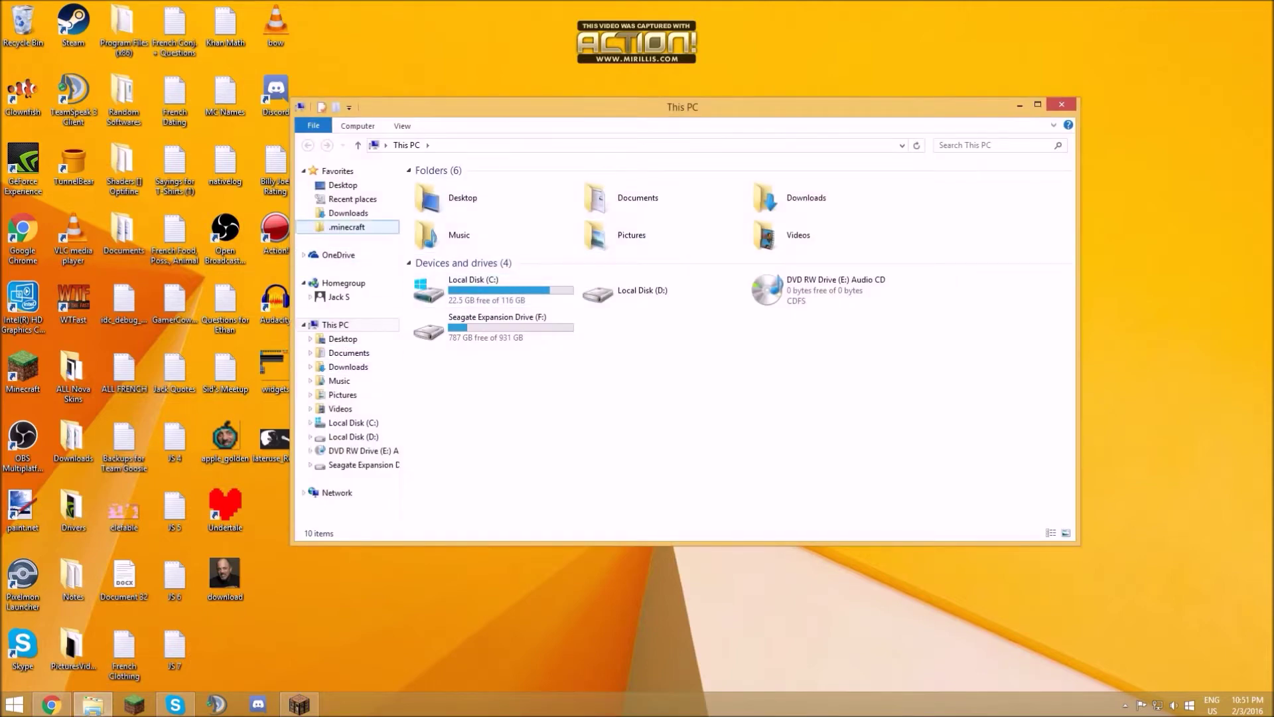
pyautogui.click(347, 227)
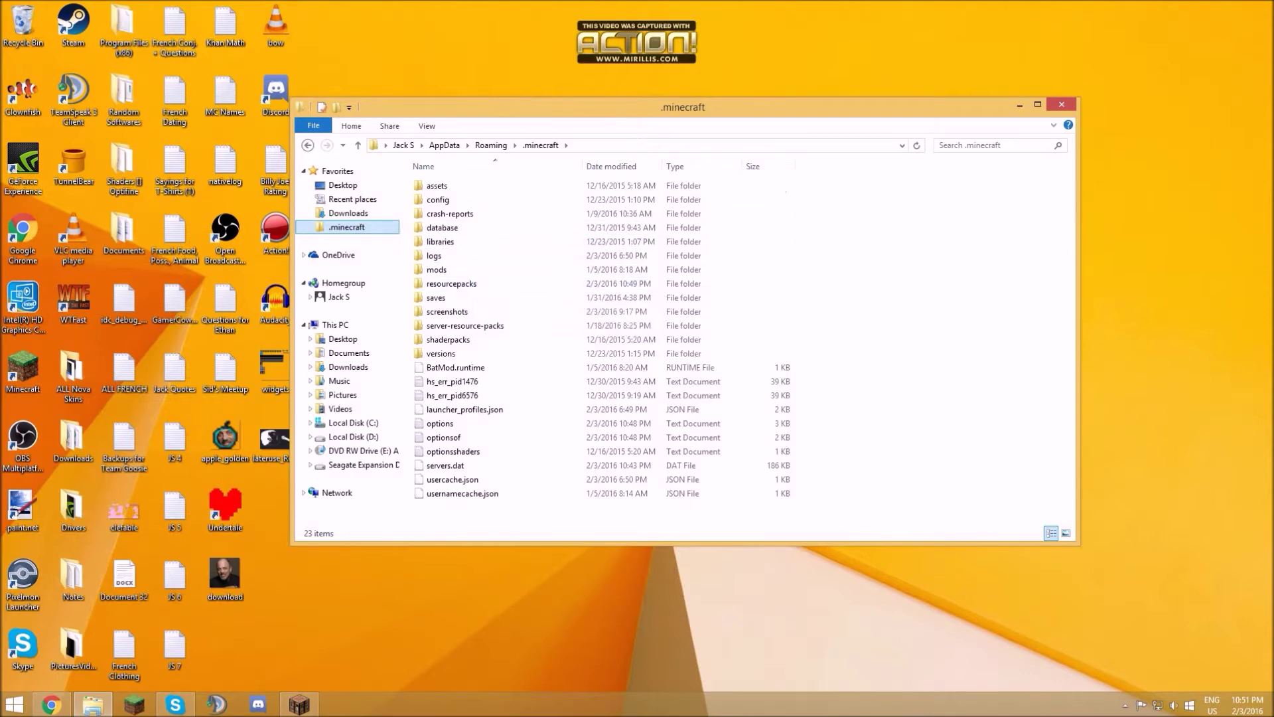
pyautogui.click(1062, 105)
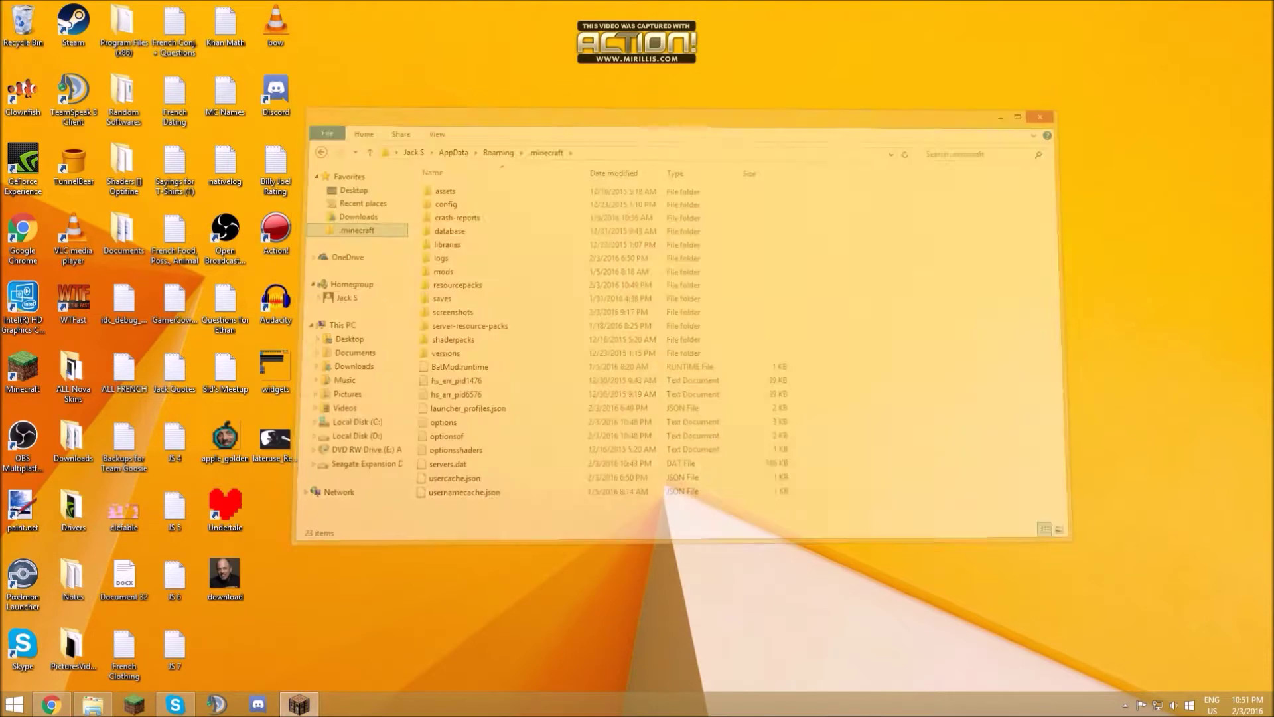
pyautogui.click(93, 705)
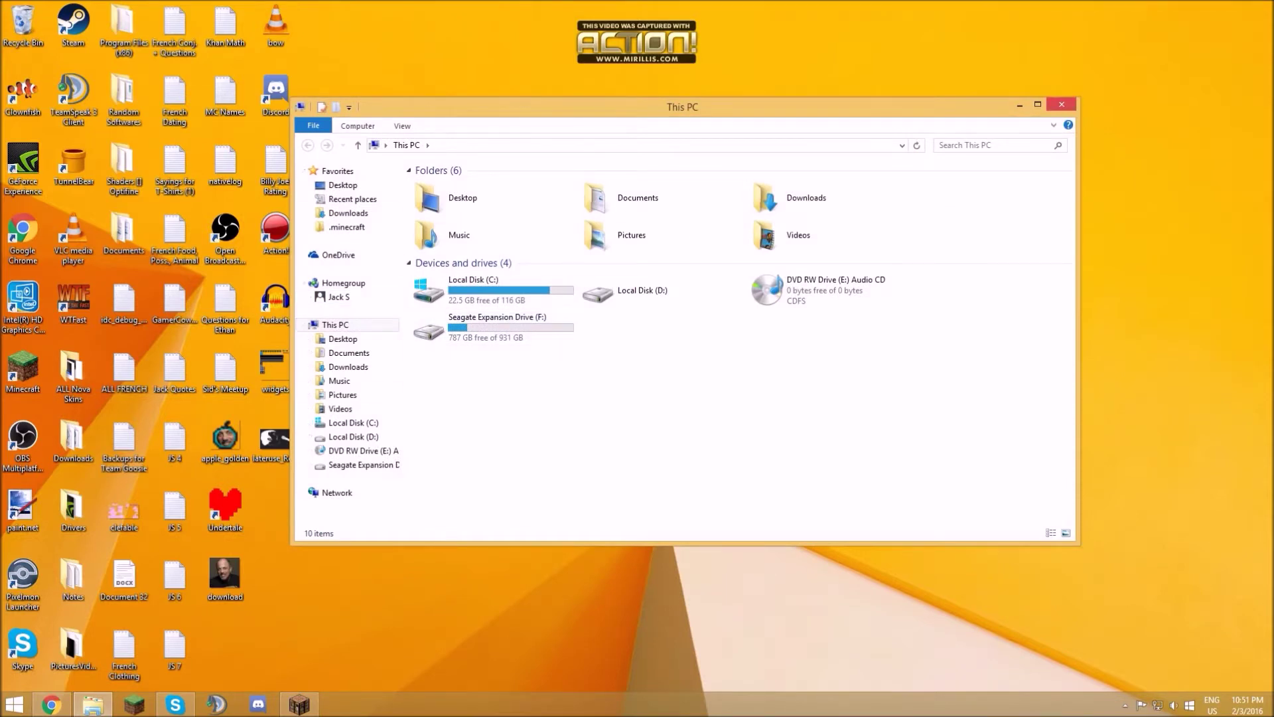
pyautogui.click(1062, 105)
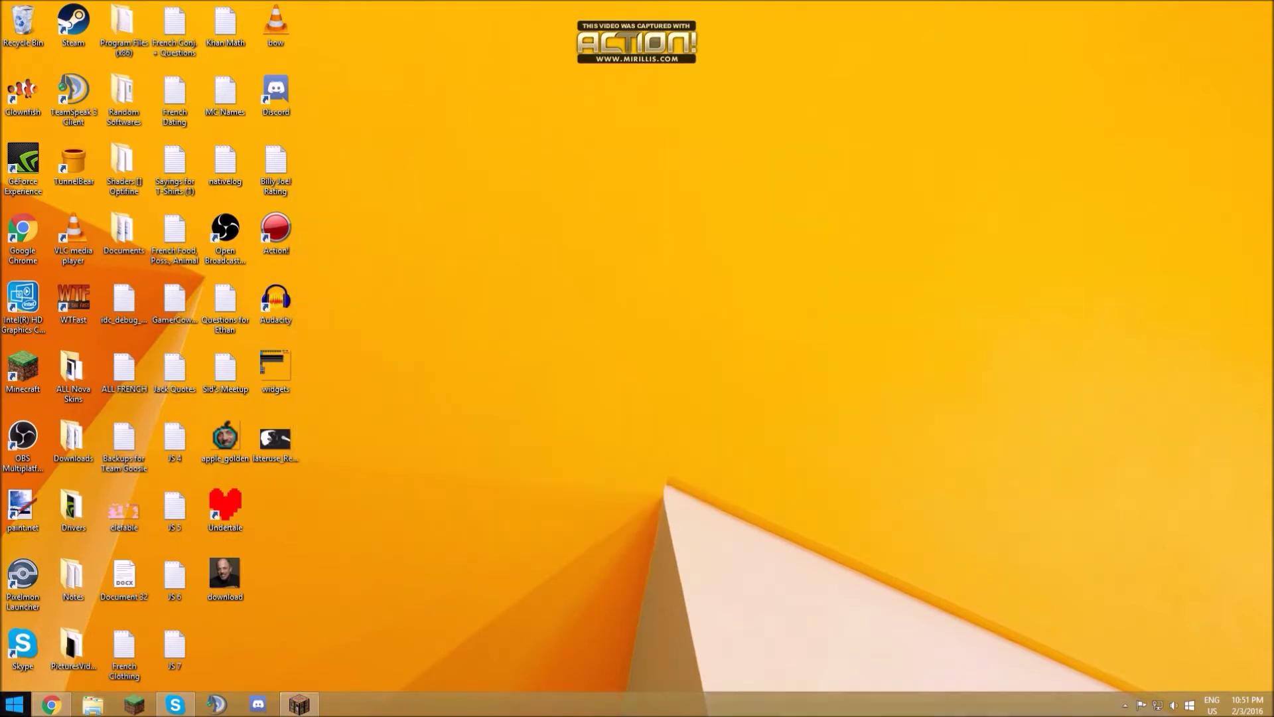
# Step: Search %appdata% from the Start screen to open the AppData Roaming folder
pyautogui.press('super')
pyautogui.click(1233, 52)
pyautogui.press('Escape')
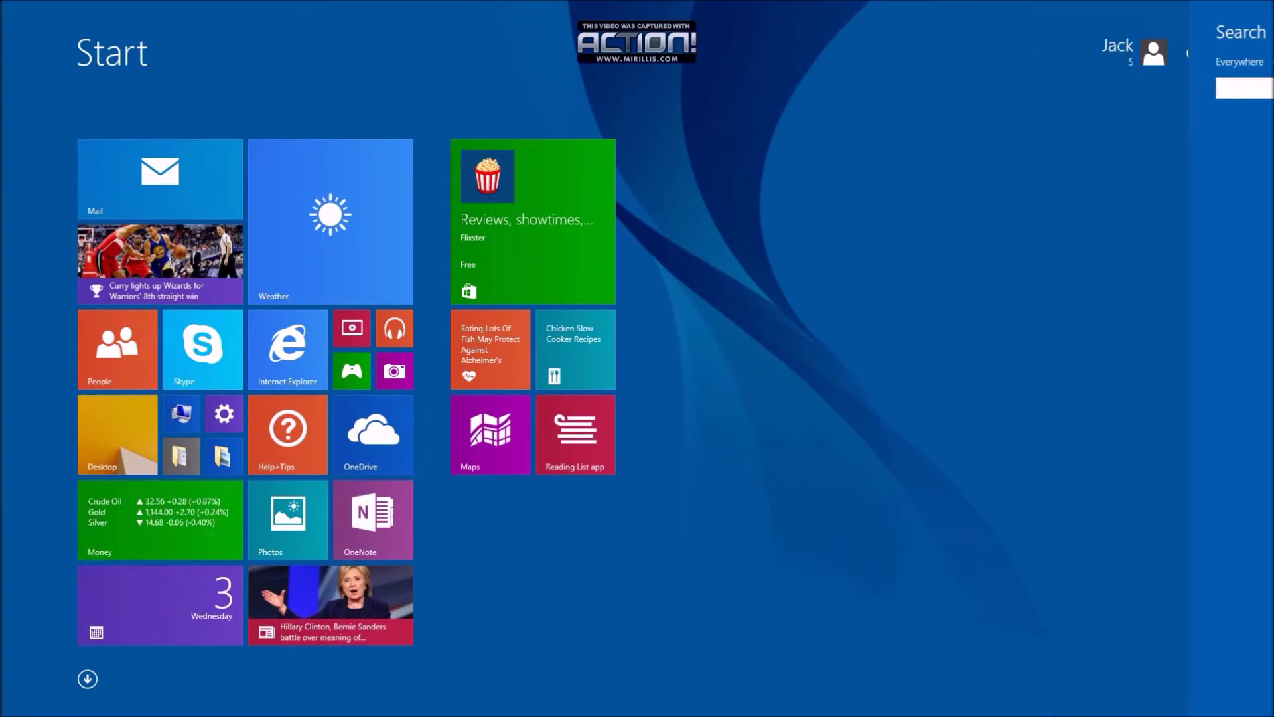
pyautogui.press('Escape')
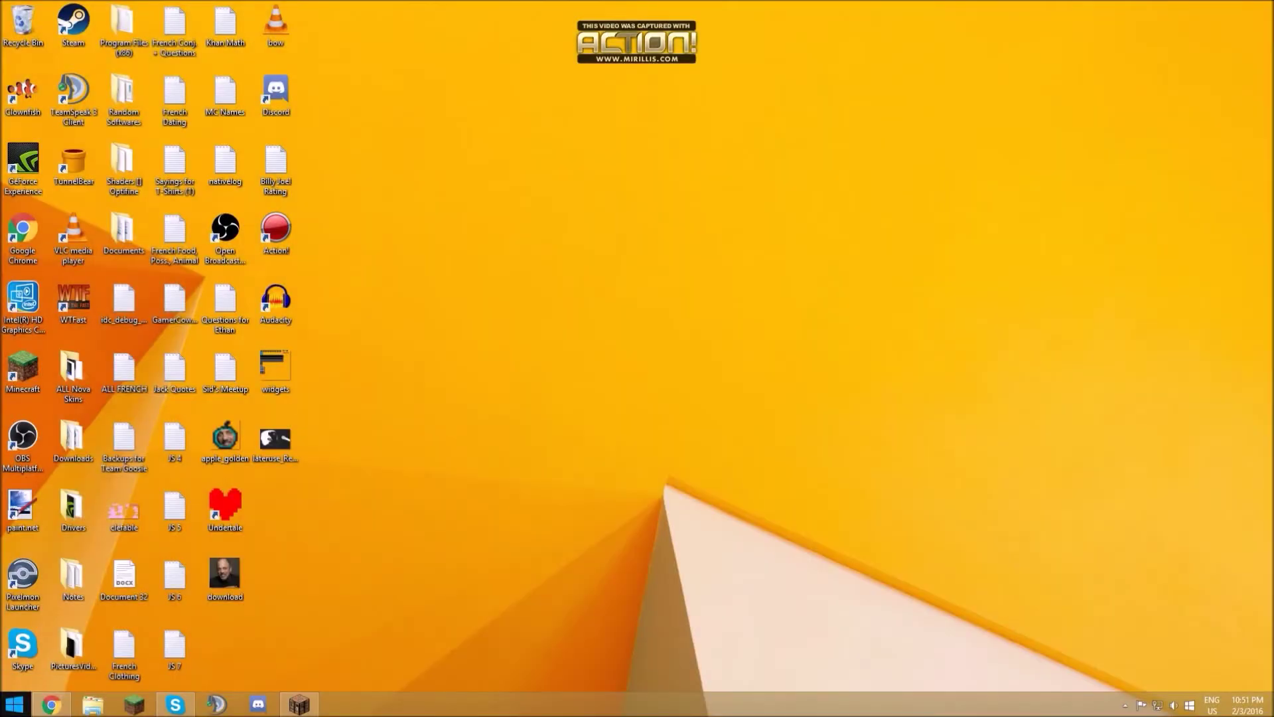
pyautogui.click(15, 704)
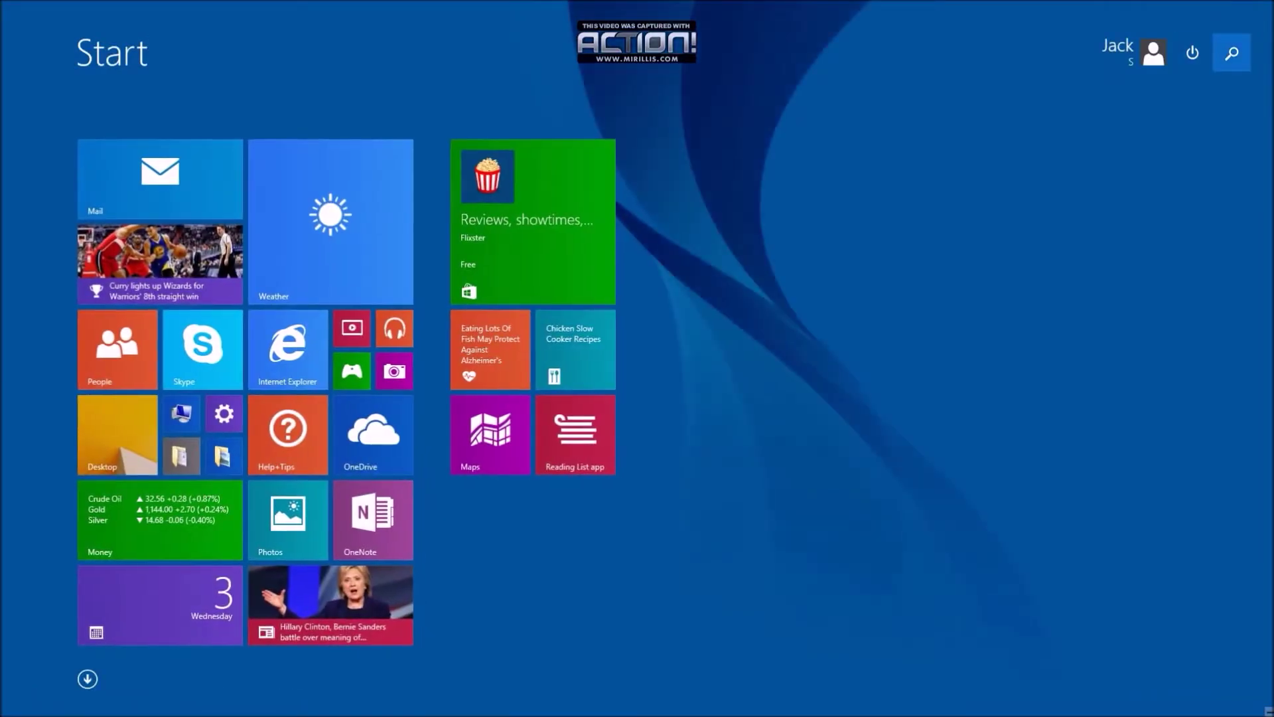
pyautogui.click(1232, 52)
pyautogui.write('%')
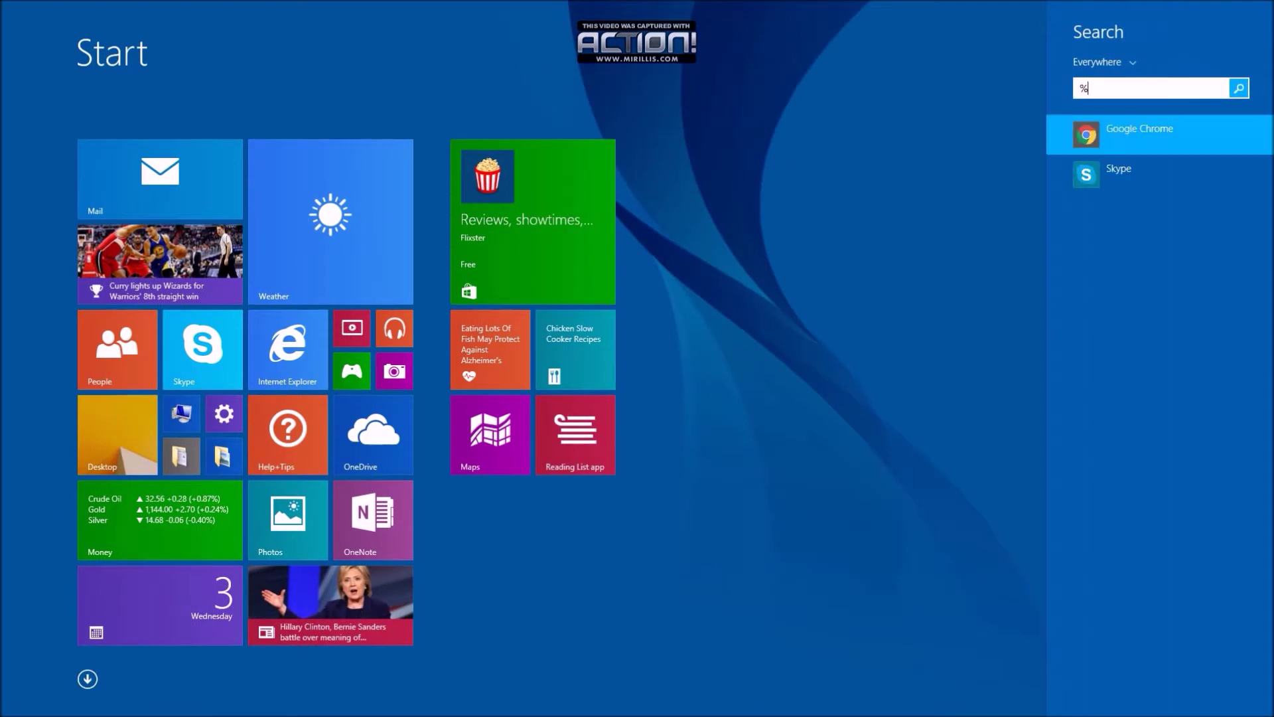
pyautogui.write('appdata%')
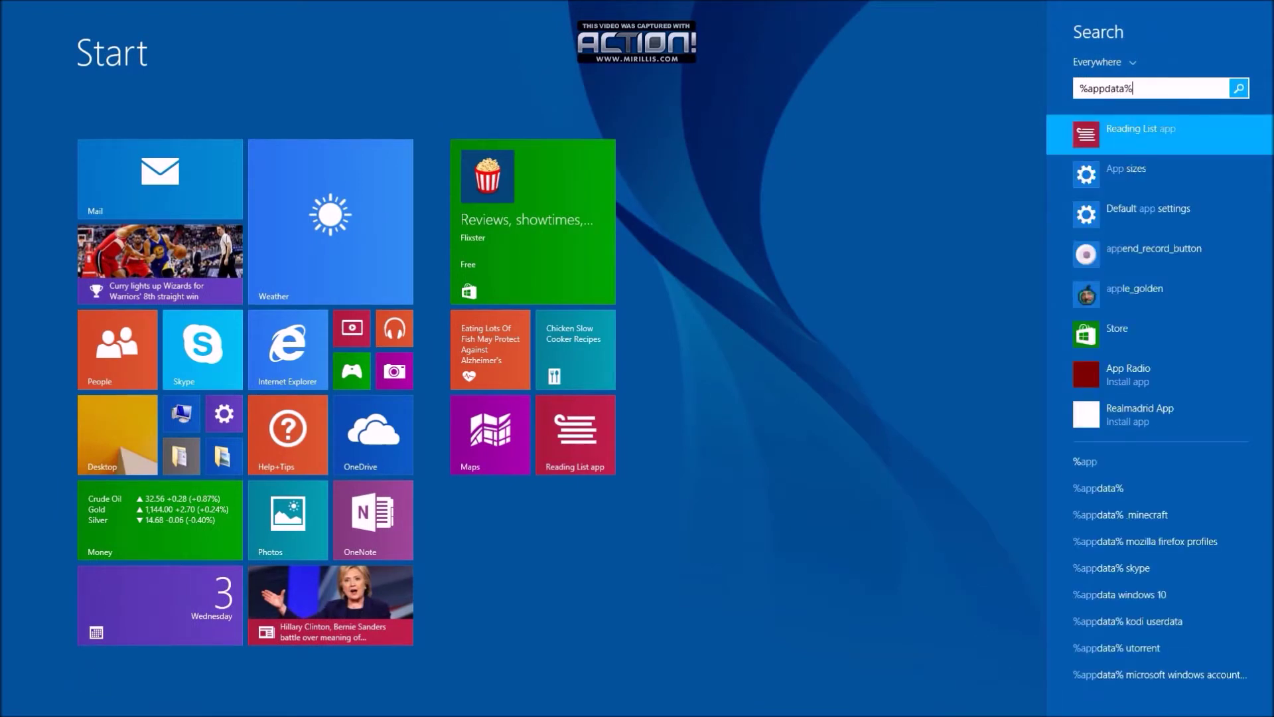
pyautogui.press('Return')
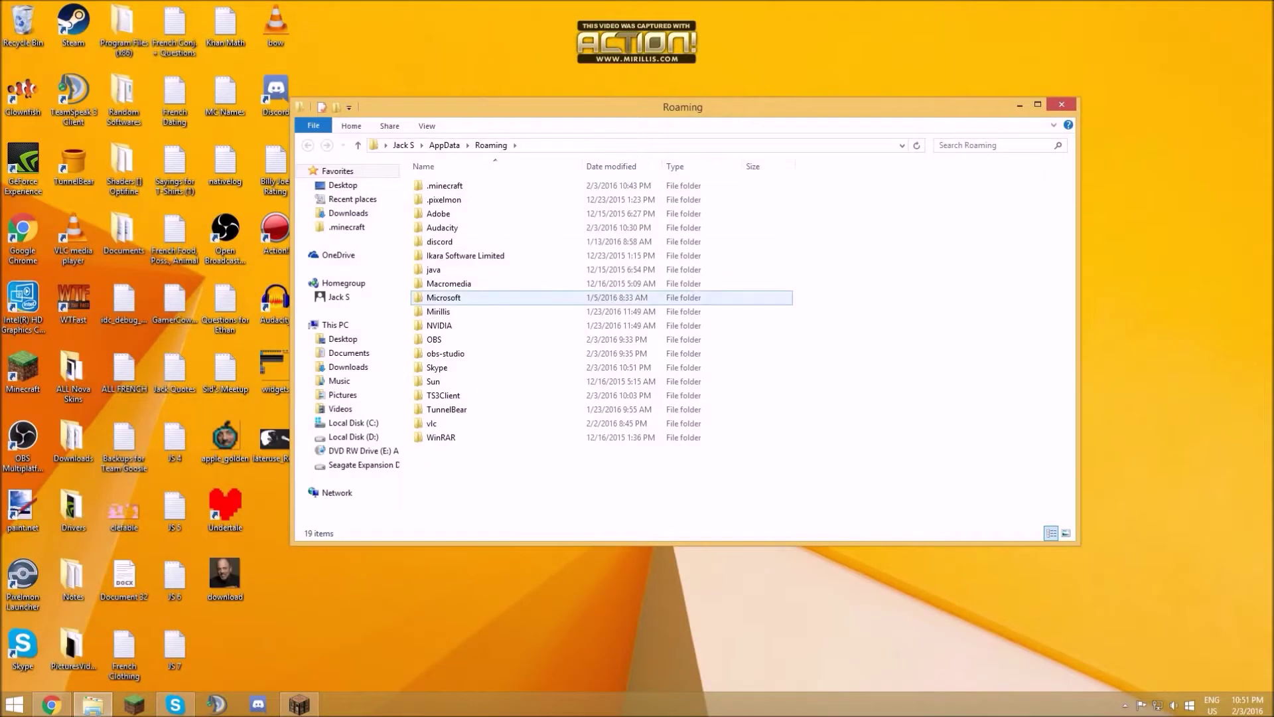
# Step: Enter the .minecraft folder from Roaming, check its options and go back
pyautogui.moveTo(896, 197); pyautogui.dragTo(943, 248)
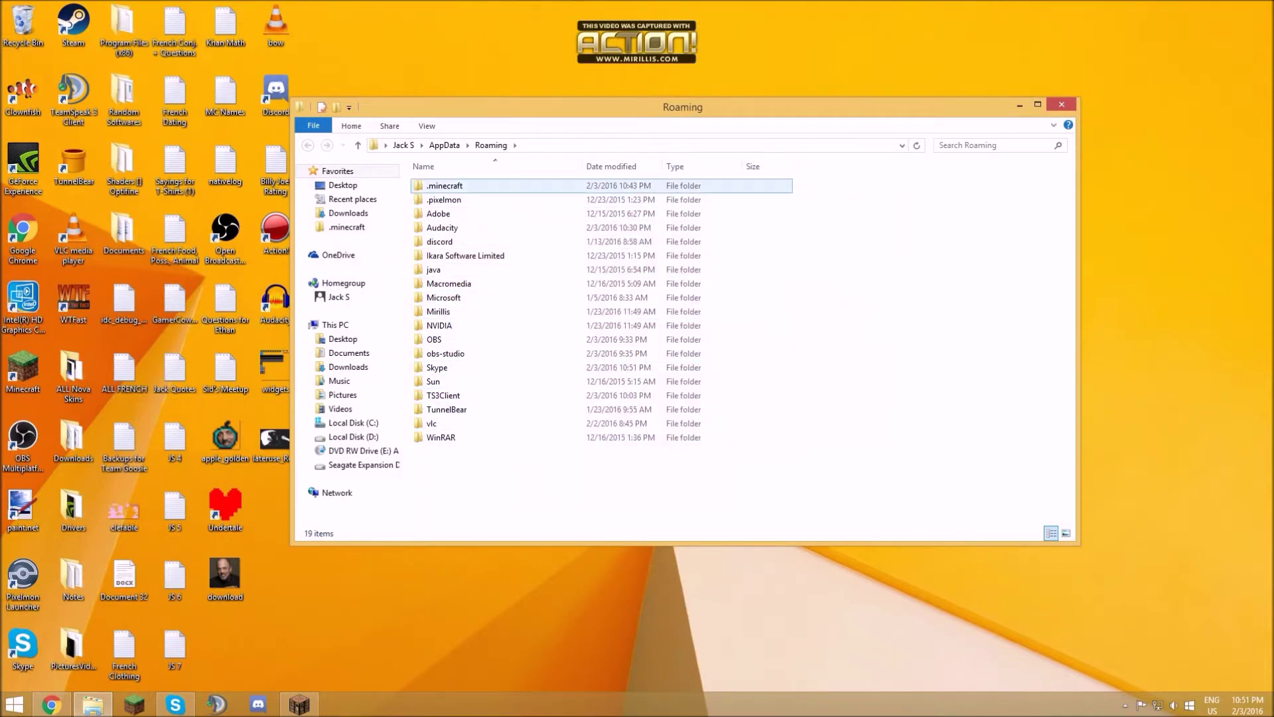
pyautogui.doubleClick(444, 185)
pyautogui.rightClick(368, 227)
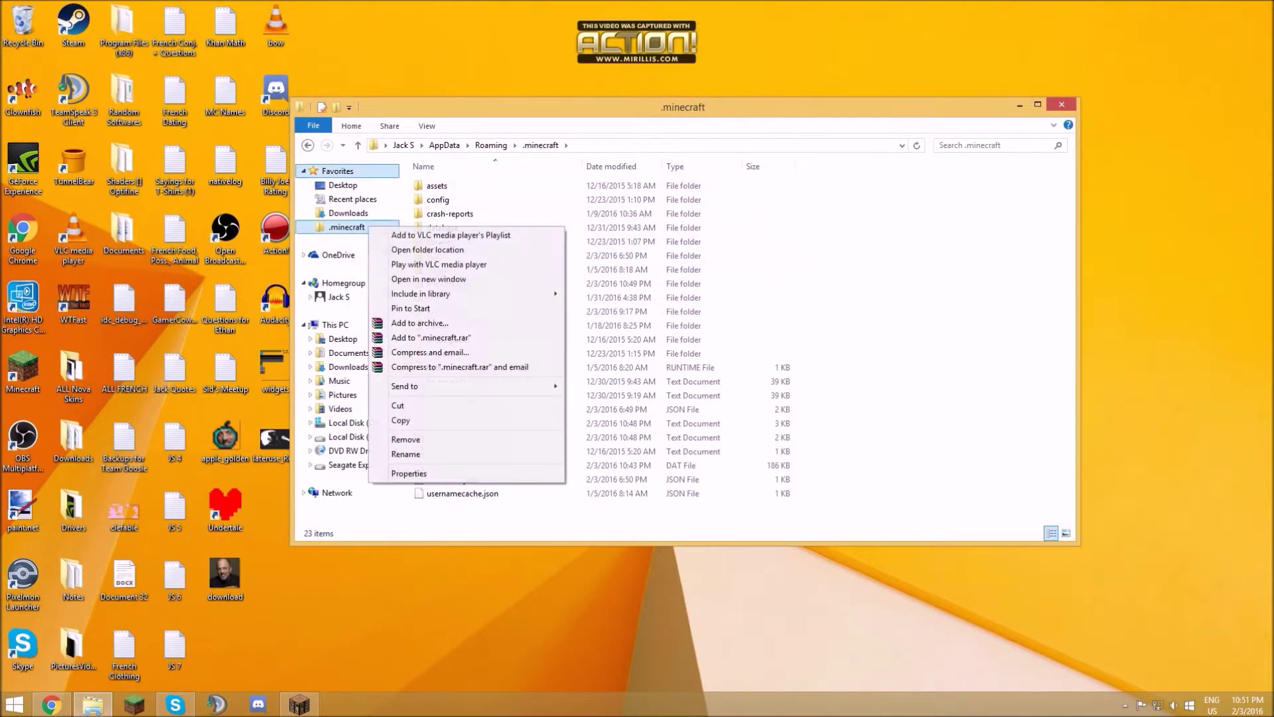
pyautogui.press('Escape')
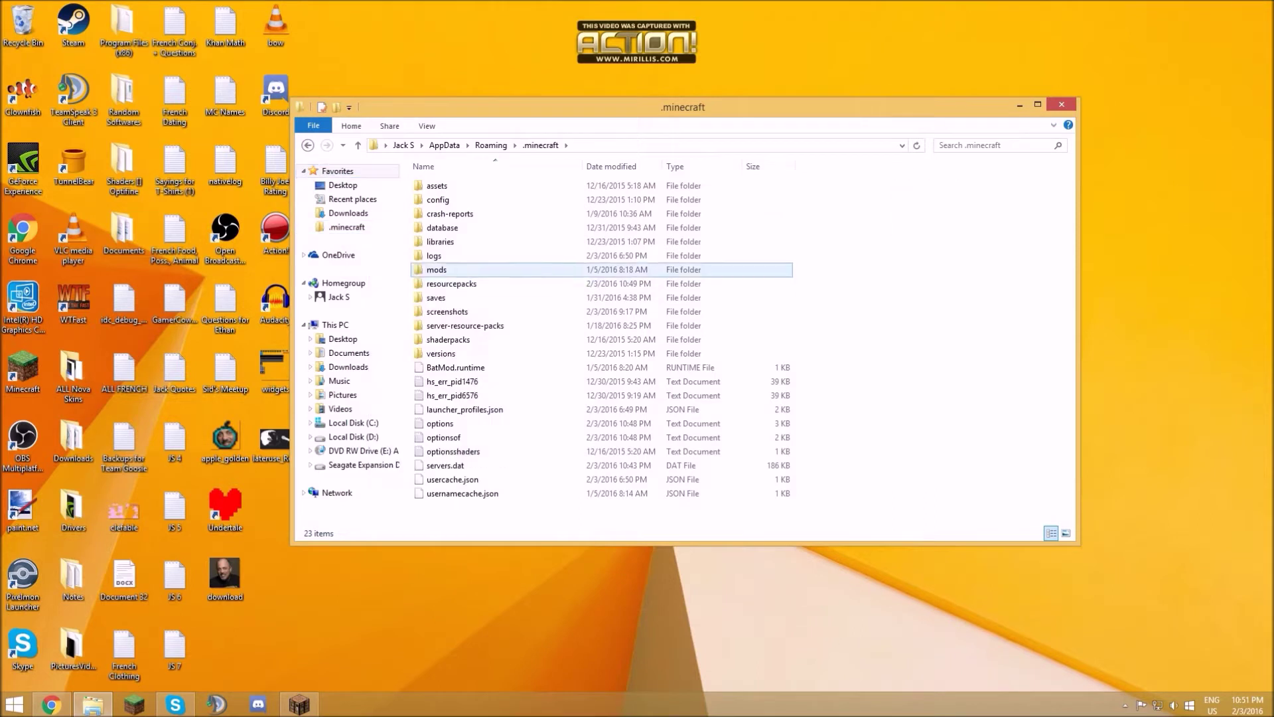
pyautogui.click(308, 145)
# Step: Reopen .minecraft showing resourcepacks, mods and saves, and move its window lower left
pyautogui.rightClick(457, 187)
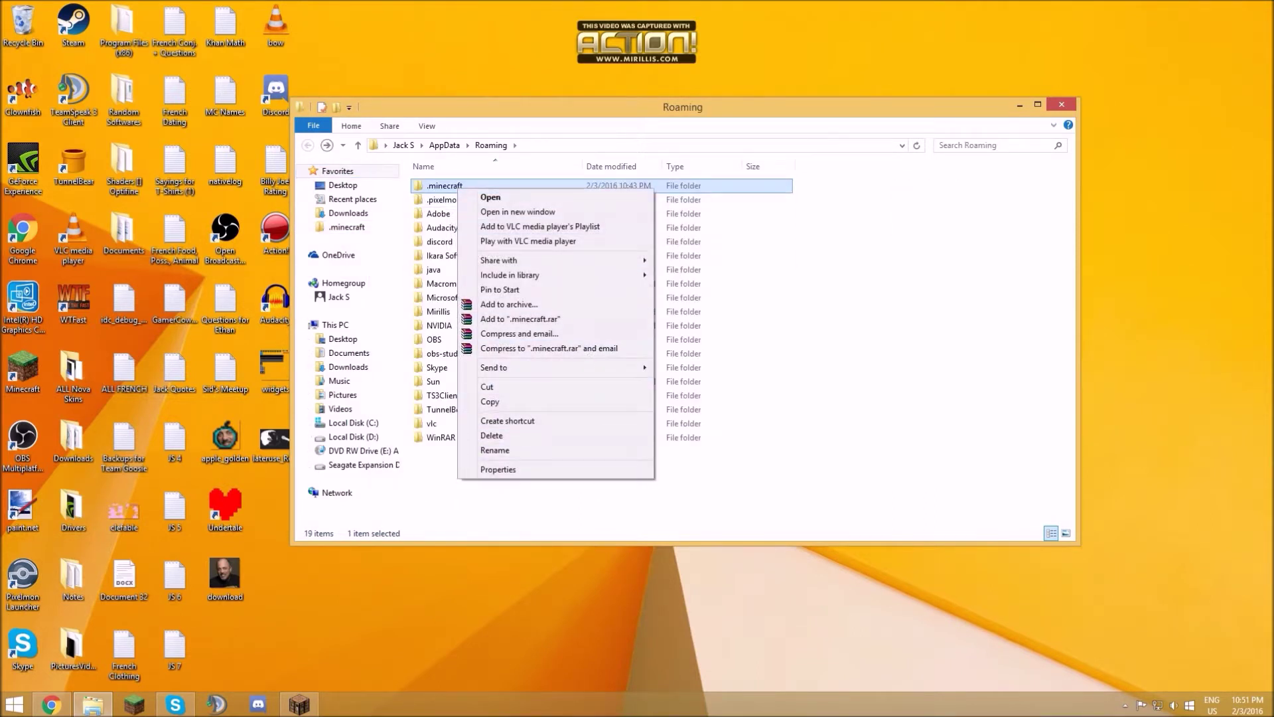
pyautogui.moveTo(456, 186)
pyautogui.mouseDown()
pyautogui.moveTo(503, 159)
pyautogui.moveTo(457, 187)
pyautogui.mouseUp()
pyautogui.doubleClick(457, 186)
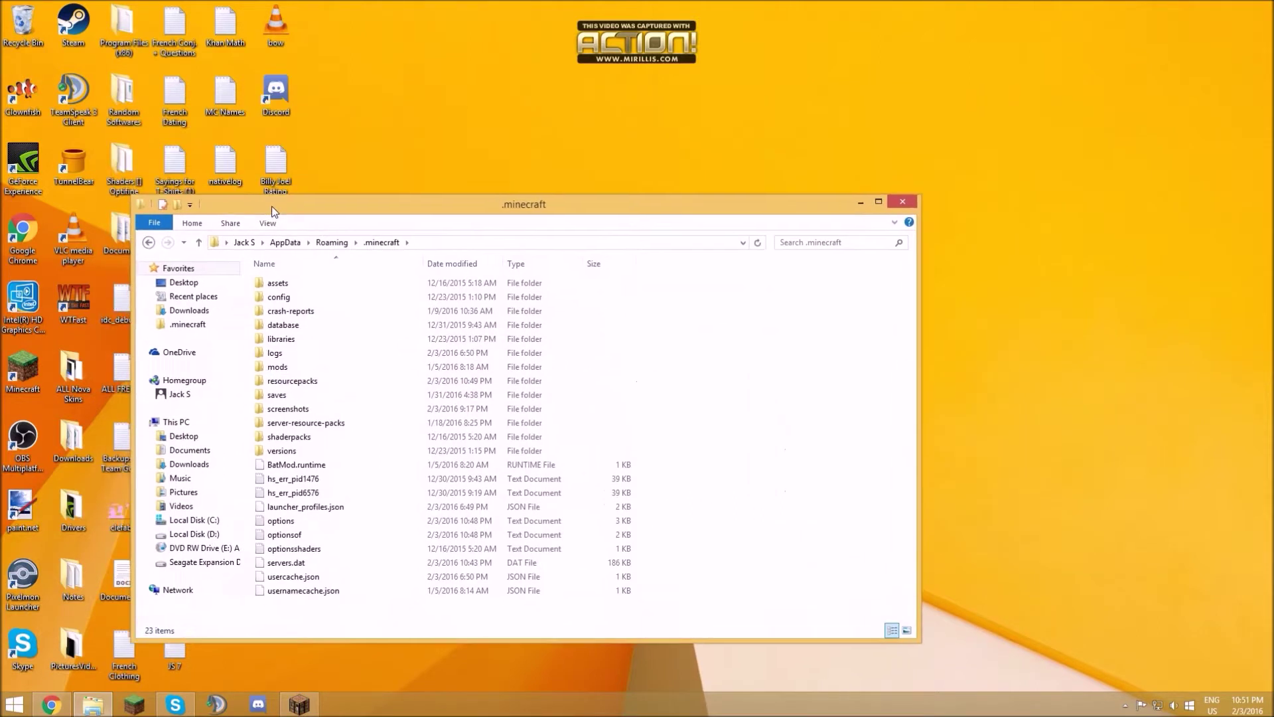
pyautogui.moveTo(426, 108); pyautogui.dragTo(212, 182)
# Step: Create a desktop folder named Test-ure Pack and place it at the desktop's right side
pyautogui.rightClick(513, 43)
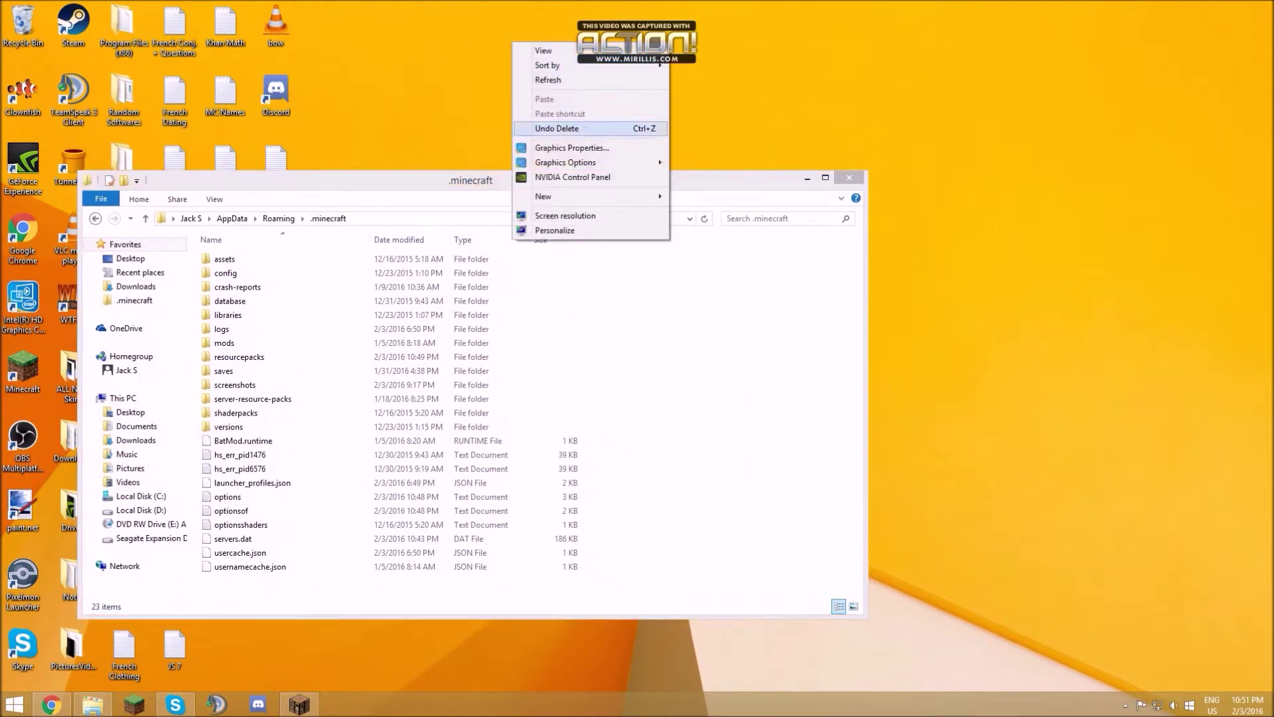
pyautogui.click(697, 196)
pyautogui.write('Test-ure Pack')
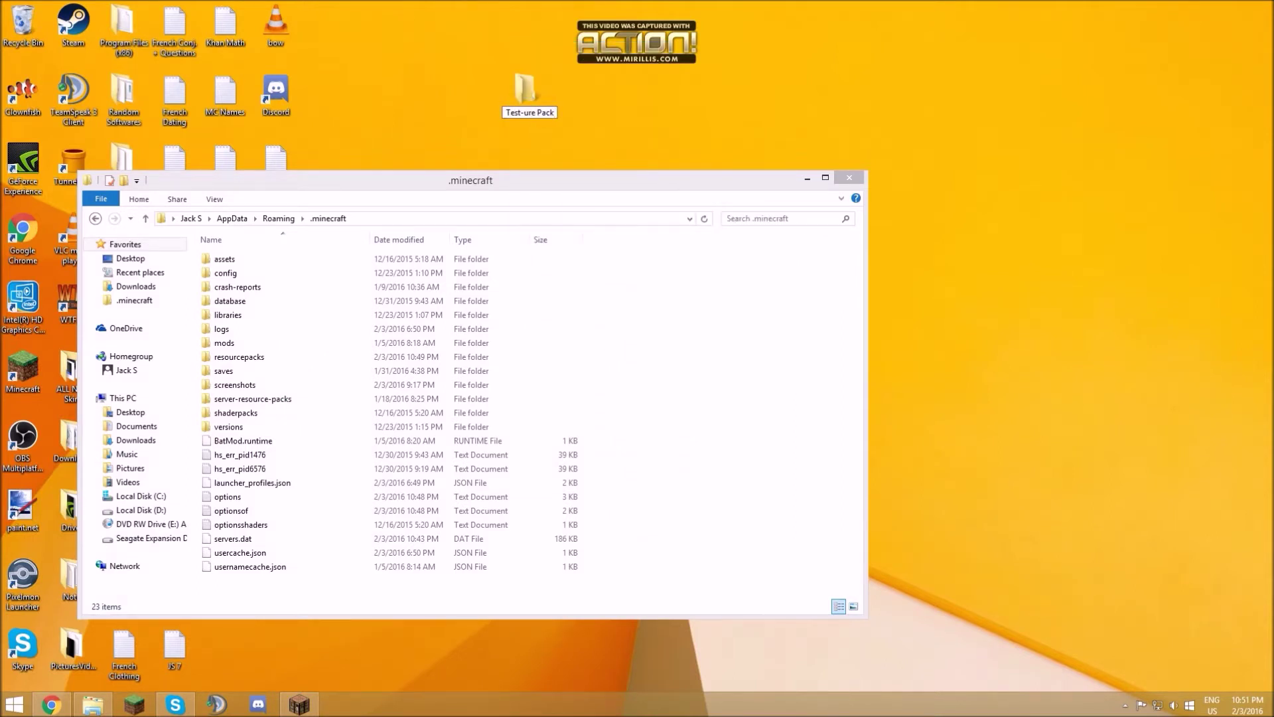
pyautogui.press('Return')
pyautogui.moveTo(529, 95); pyautogui.dragTo(730, 94)
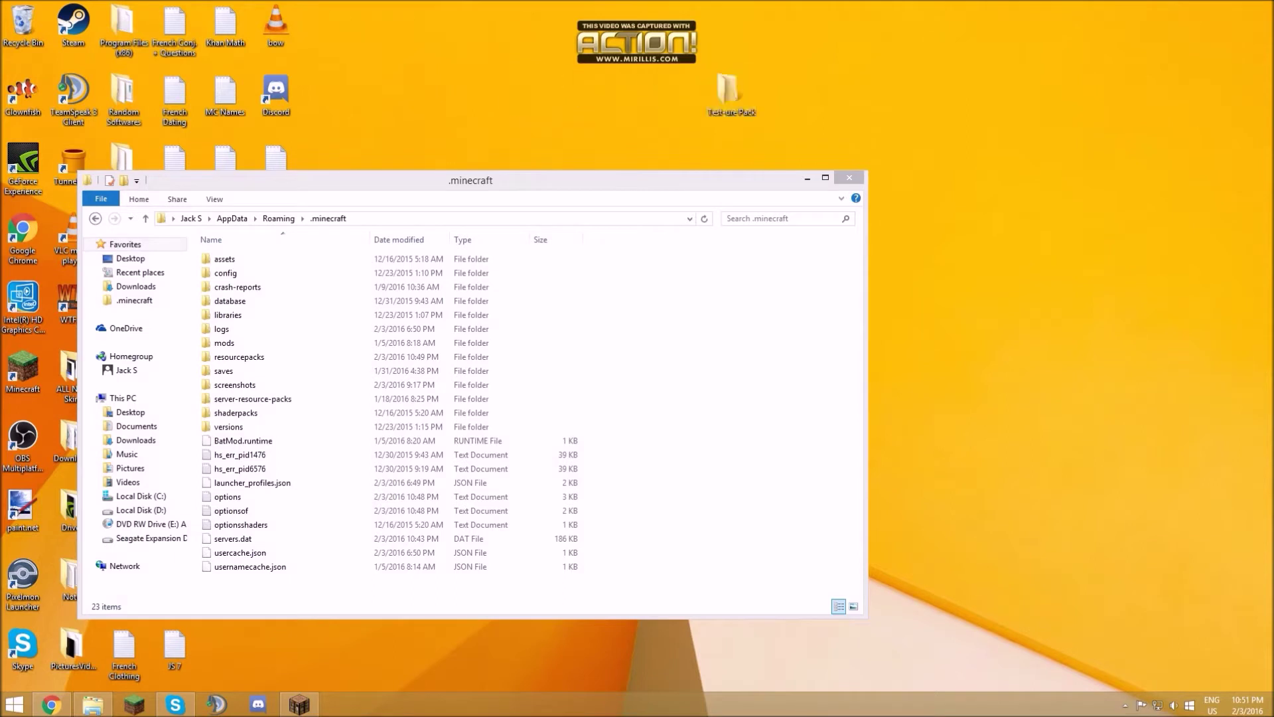
pyautogui.moveTo(1003, 62); pyautogui.dragTo(1085, 164)
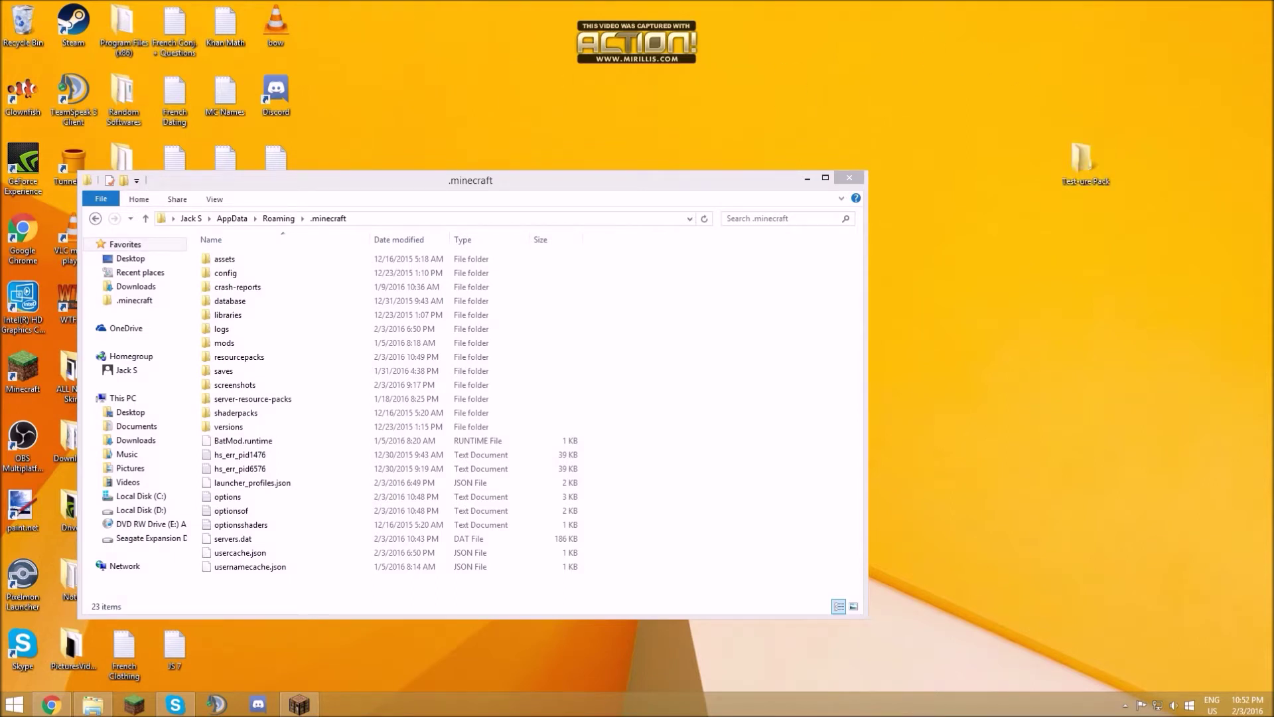
pyautogui.moveTo(536, 181); pyautogui.dragTo(555, 152)
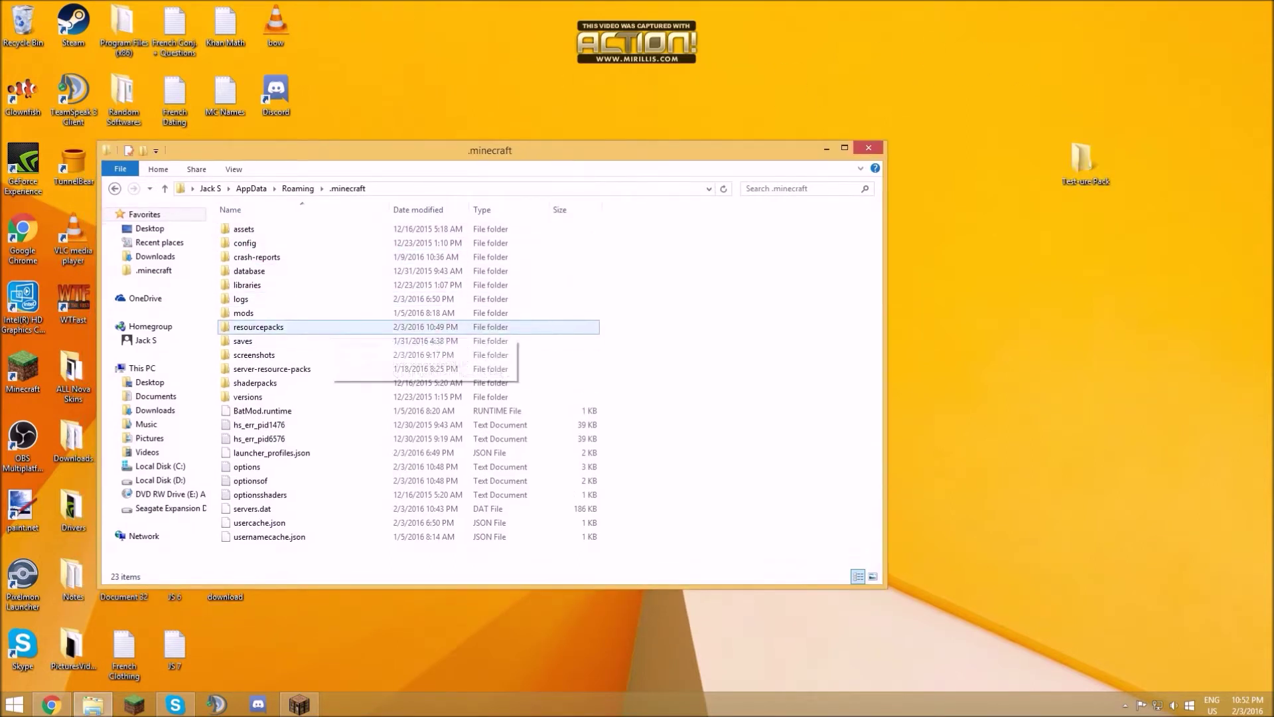
# Step: Enter versions and open the 1.8.9 folder listing assets, META-INF, net and the jar
pyautogui.doubleClick(273, 397)
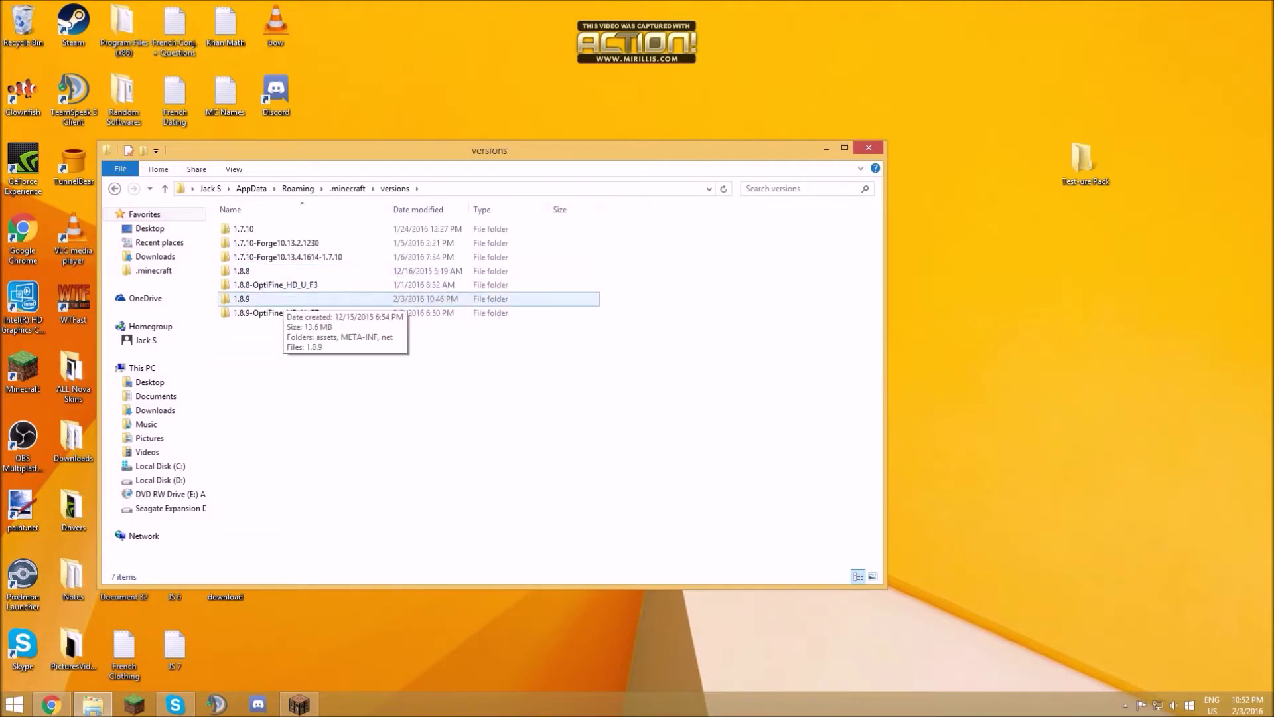
pyautogui.click(279, 299)
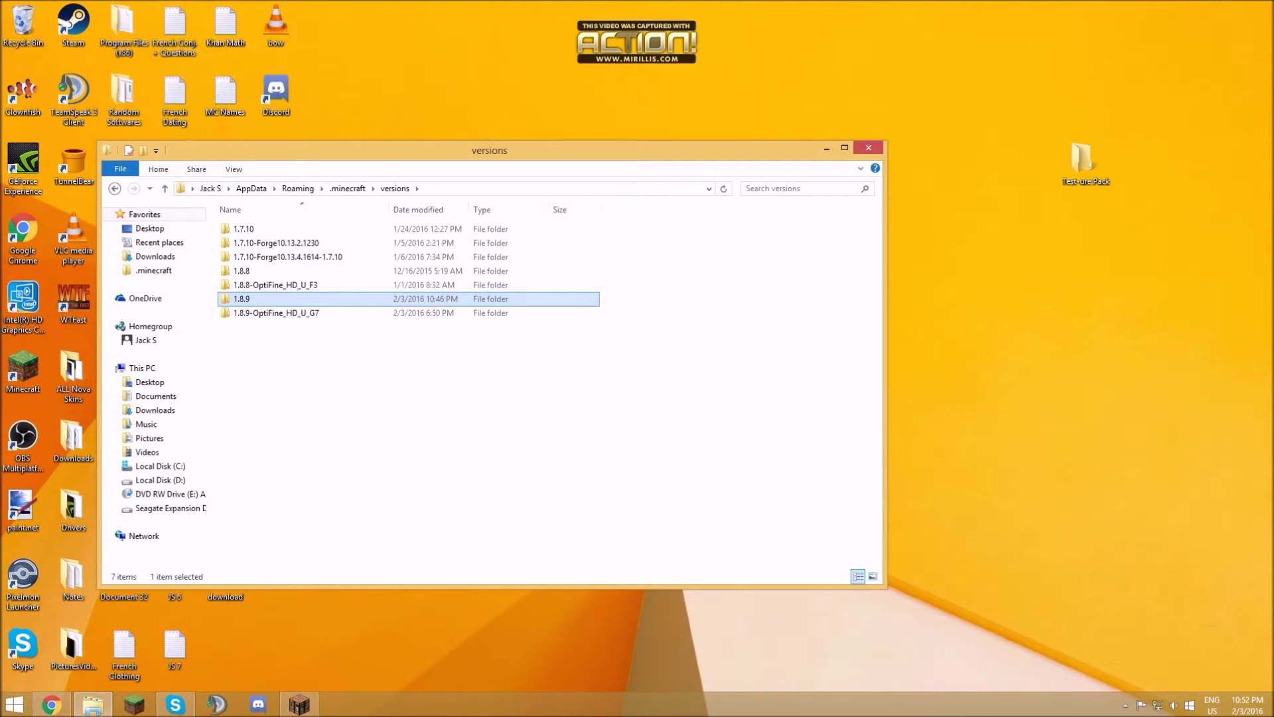
pyautogui.press('Return')
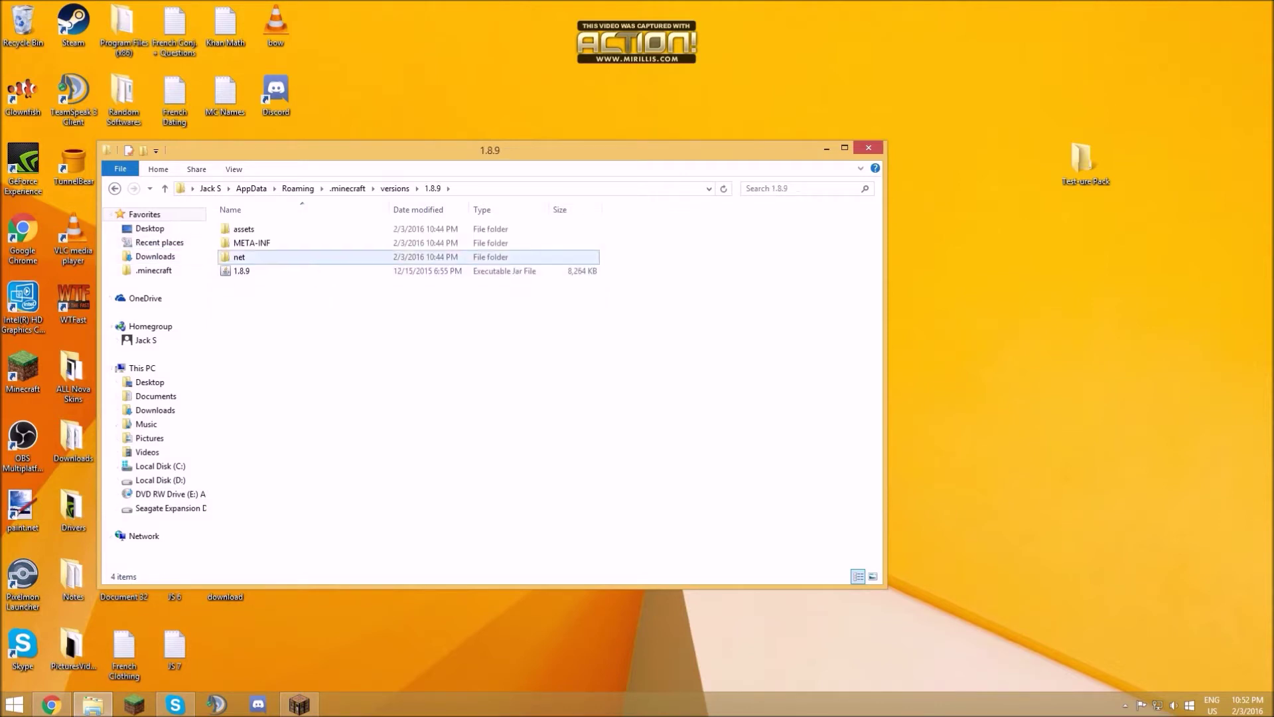
# Step: Select the assets, META-INF and net folders, then inspect options for the 1.8.9 jar
pyautogui.moveTo(696, 221); pyautogui.dragTo(554, 261)
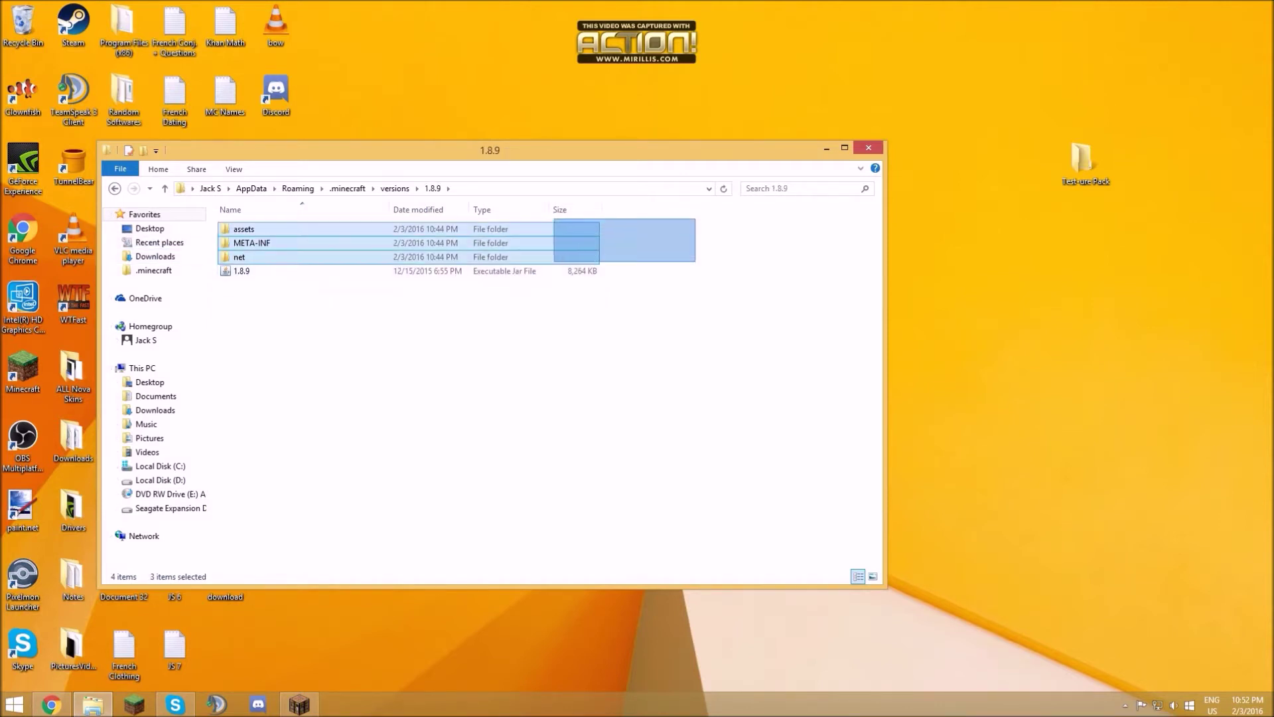
pyautogui.rightClick(503, 231)
pyautogui.click(637, 299)
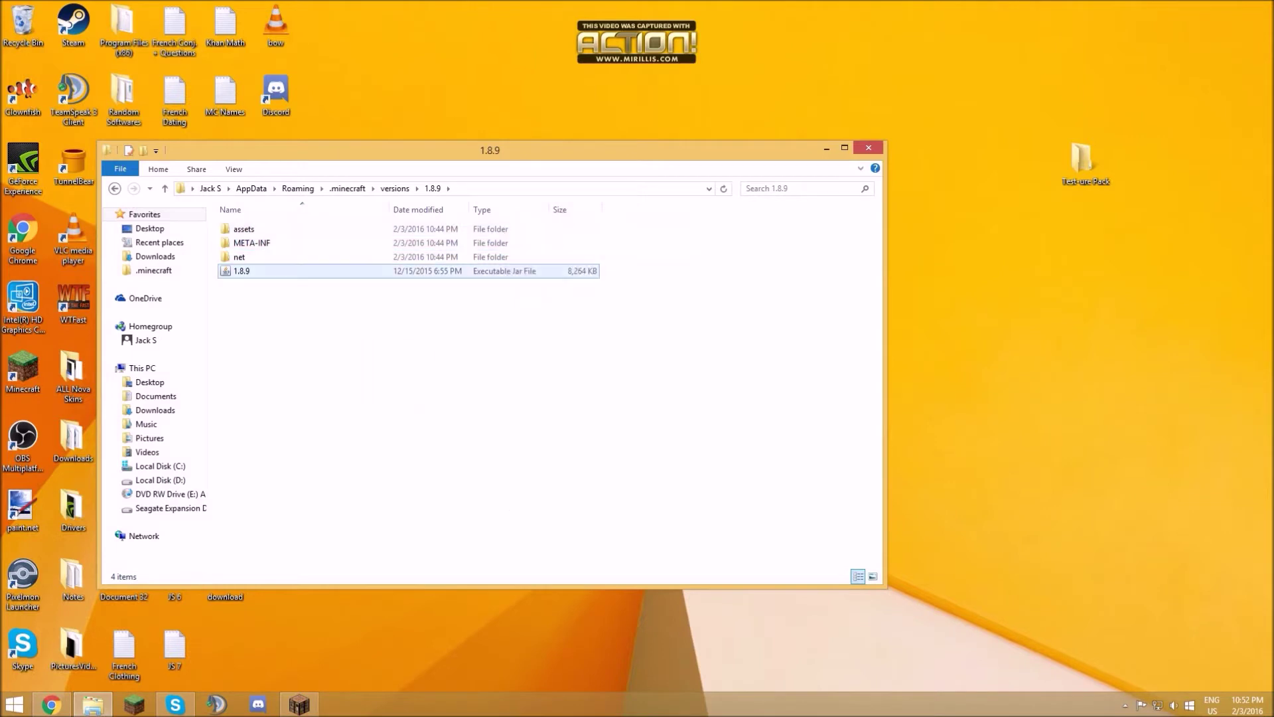
pyautogui.rightClick(281, 275)
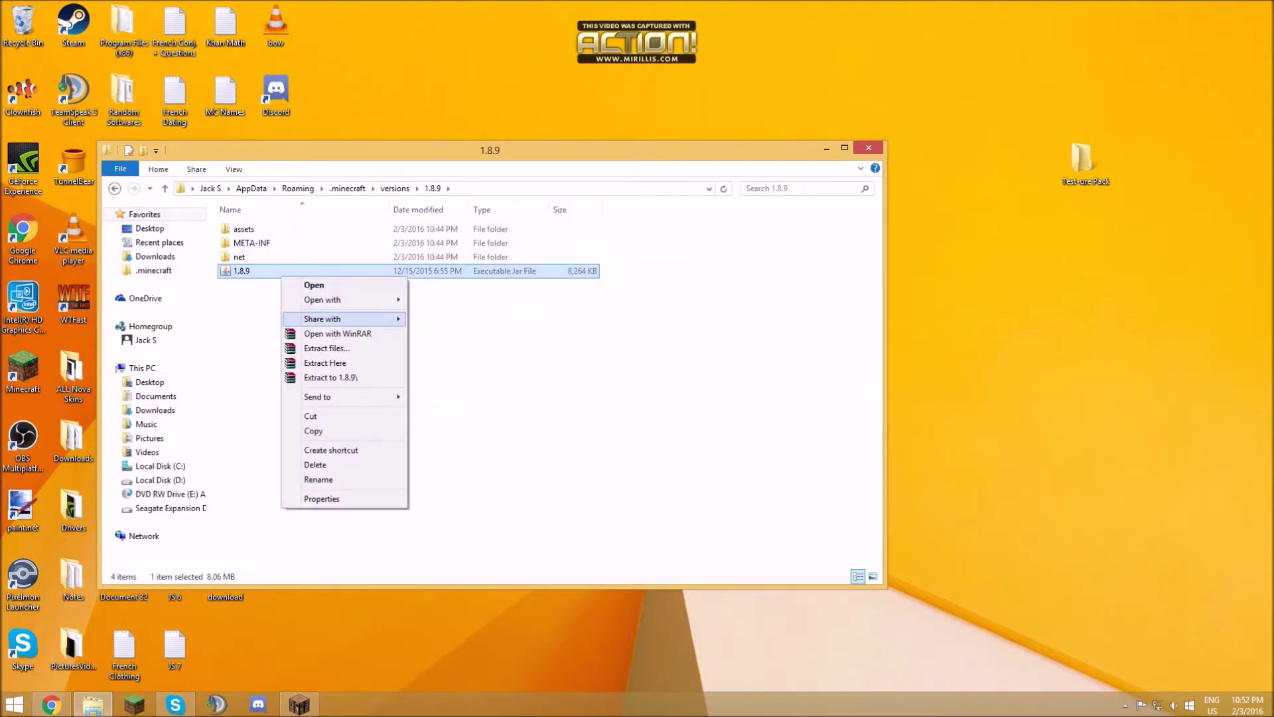
pyautogui.click(265, 350)
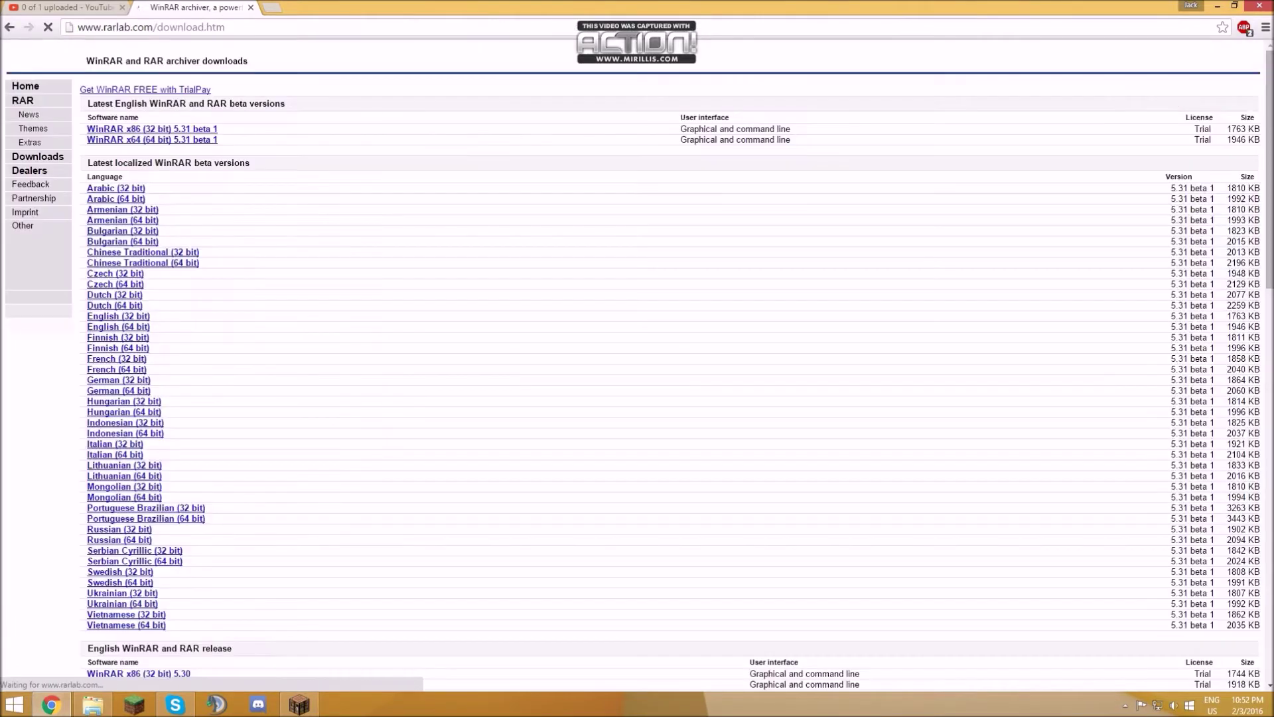
pyautogui.scroll(-1, 637, 358)
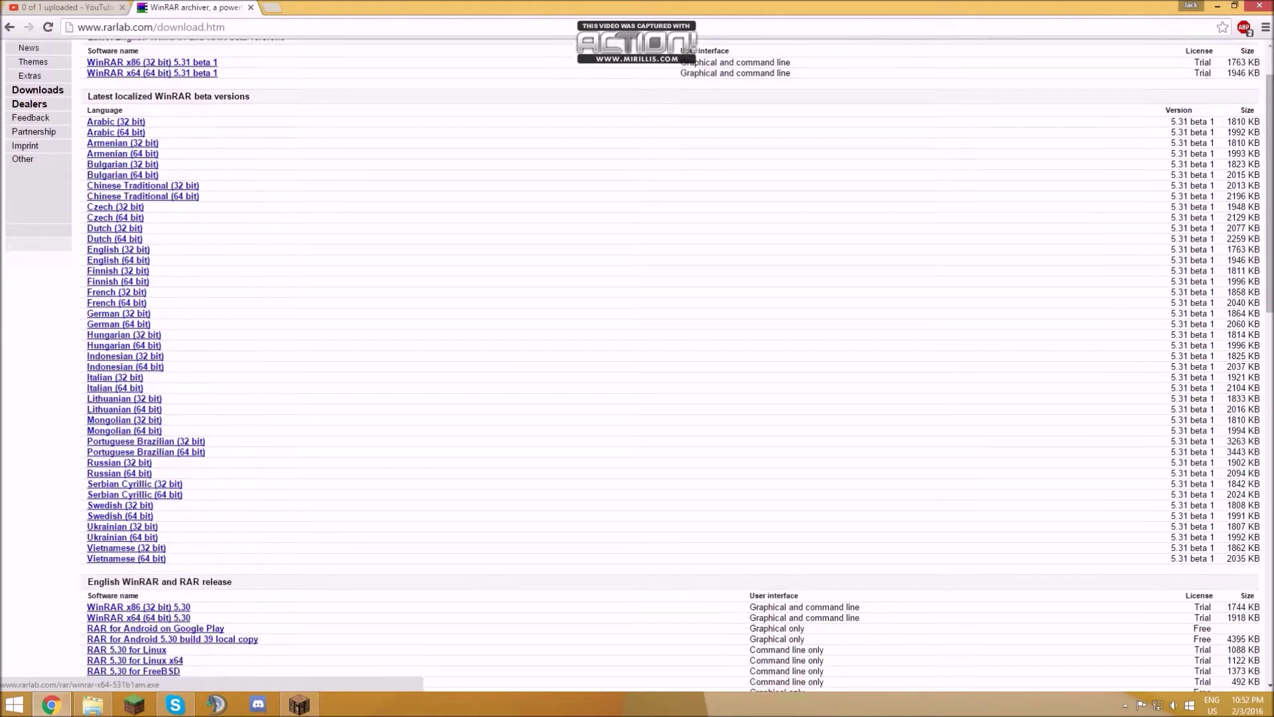
pyautogui.scroll(-2, 637, 358)
# Step: Close the WinRAR download page so Minecraft 1.8.9 shows at its title screen
pyautogui.hotkey('ctrl', 'w')
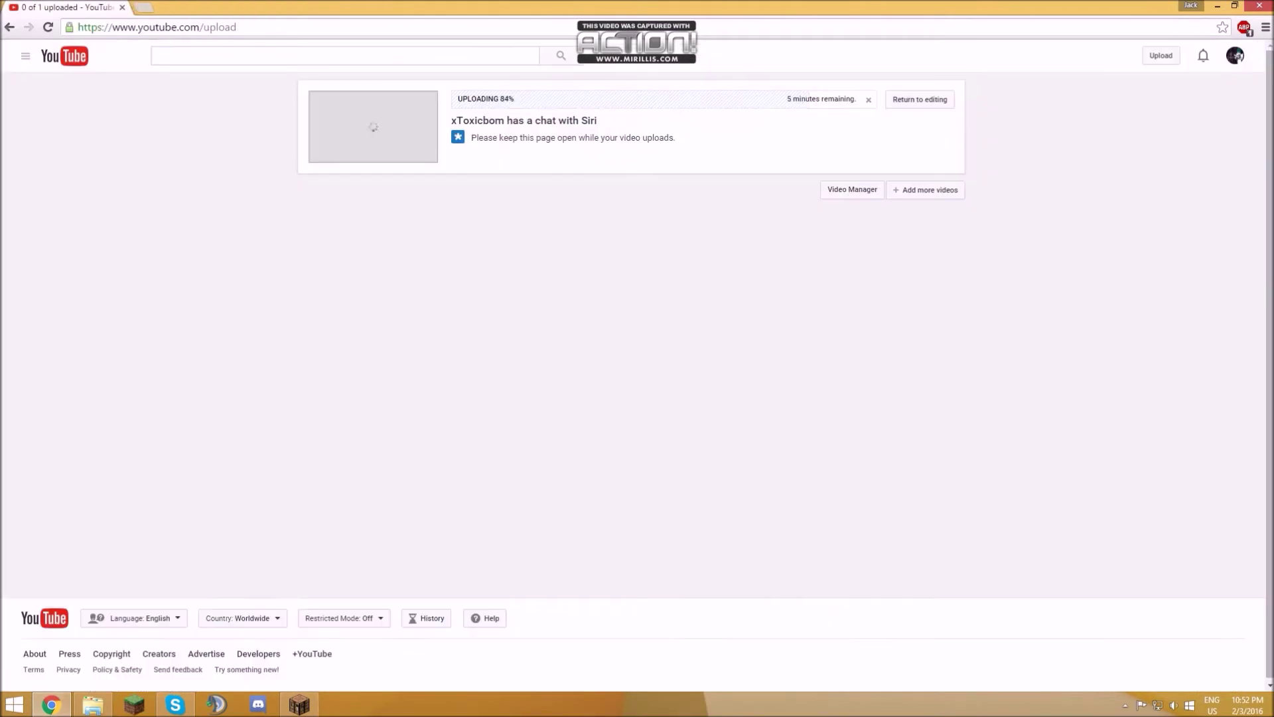
pyautogui.hotkey('alt', 'Tab')
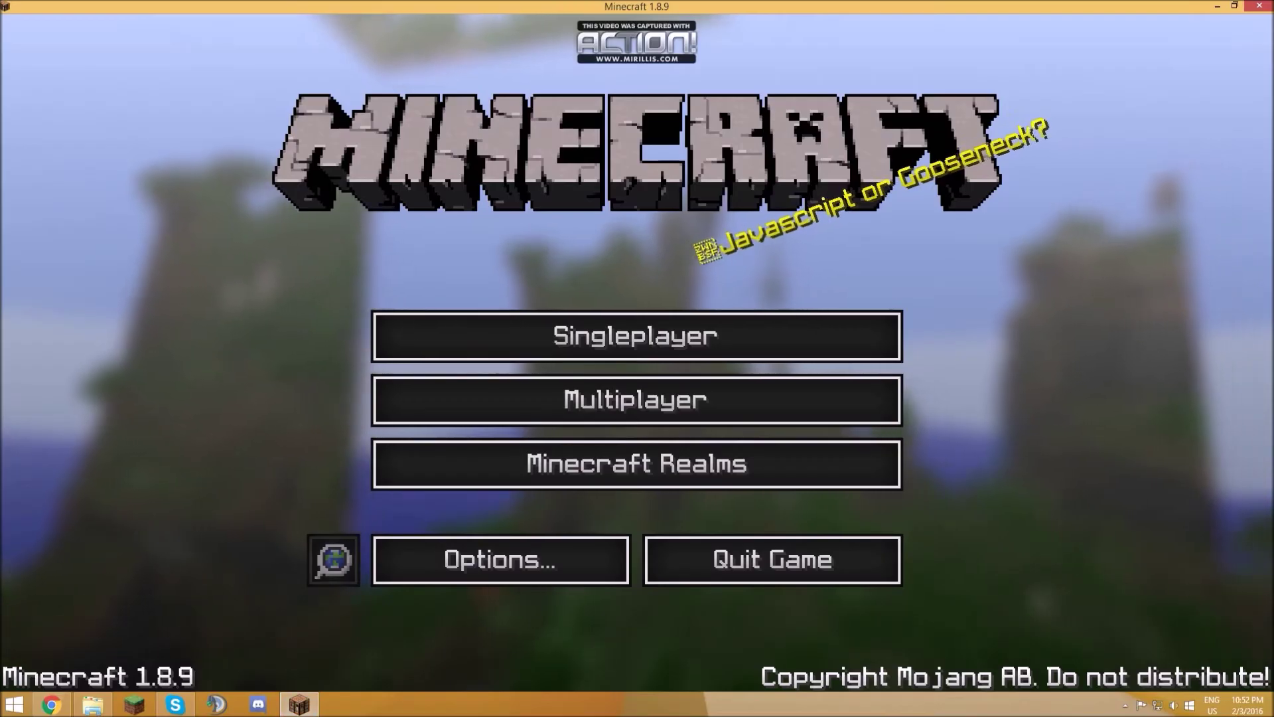
# Step: Delete the assets, META-INF and net folders, leaving only the 1.8.9 jar
pyautogui.hotkey('alt', 'Tab')
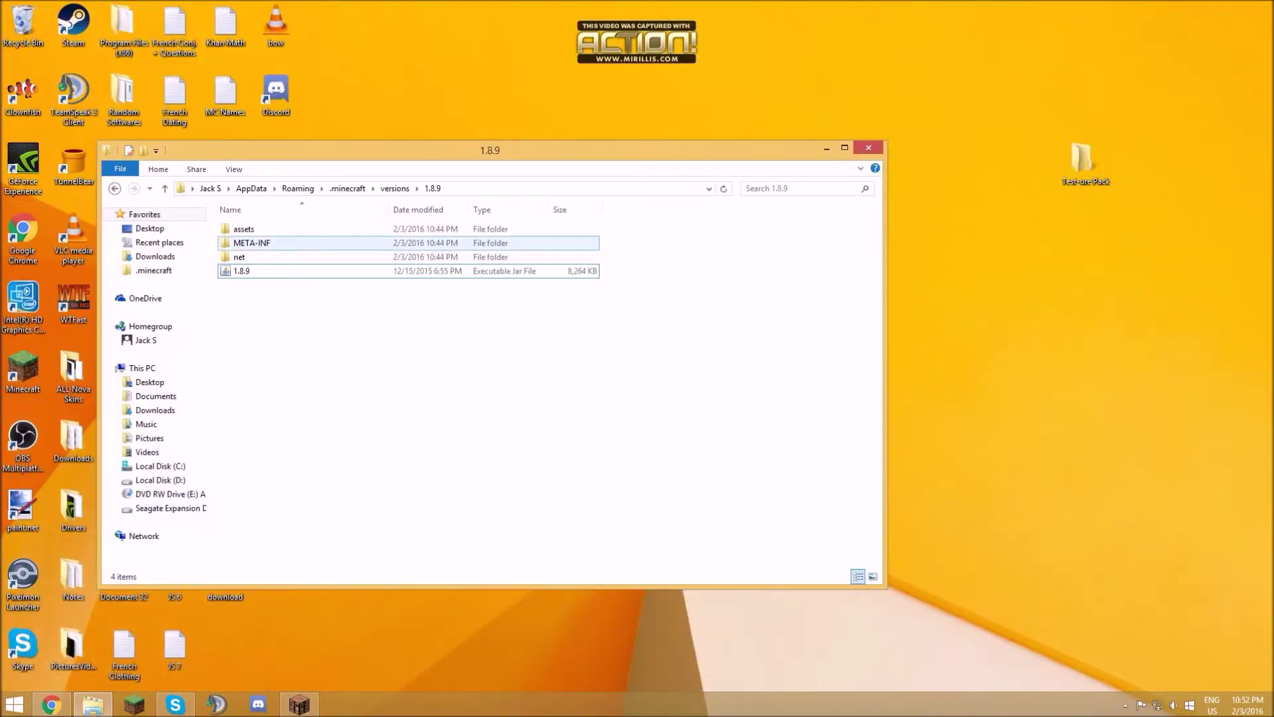
pyautogui.moveTo(338, 325); pyautogui.dragTo(496, 446)
pyautogui.click(658, 243)
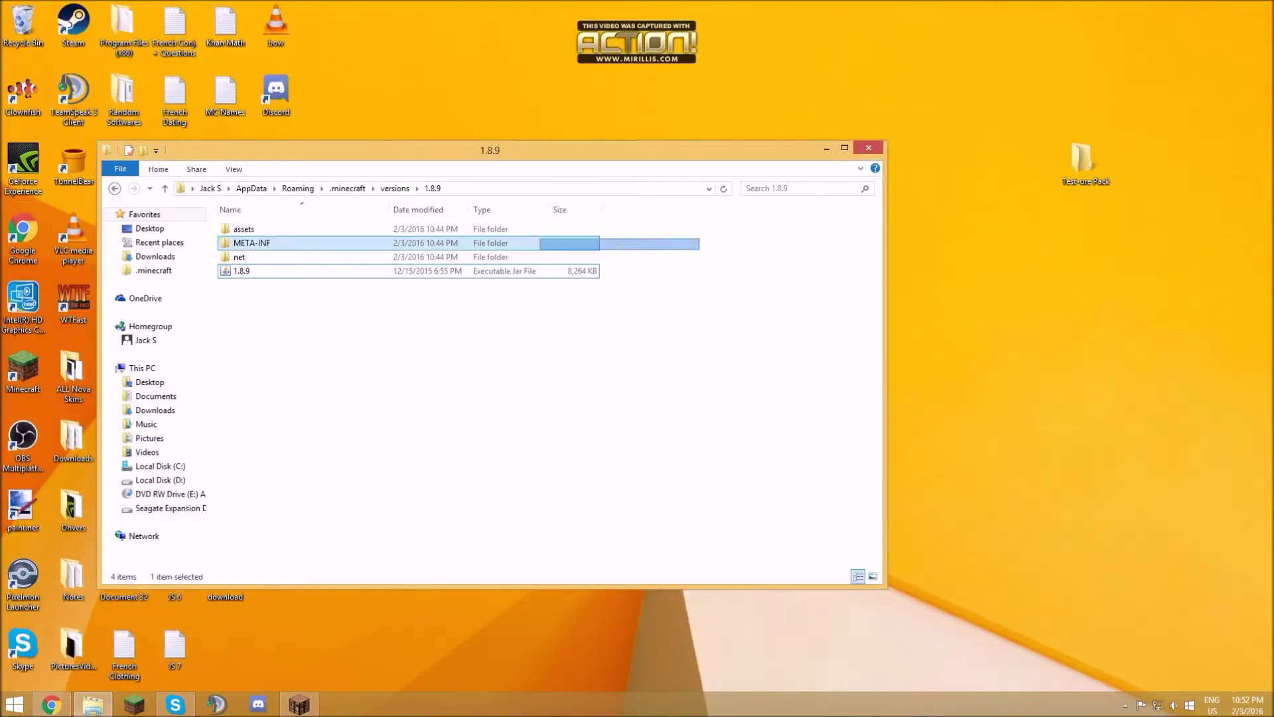
pyautogui.click(399, 318)
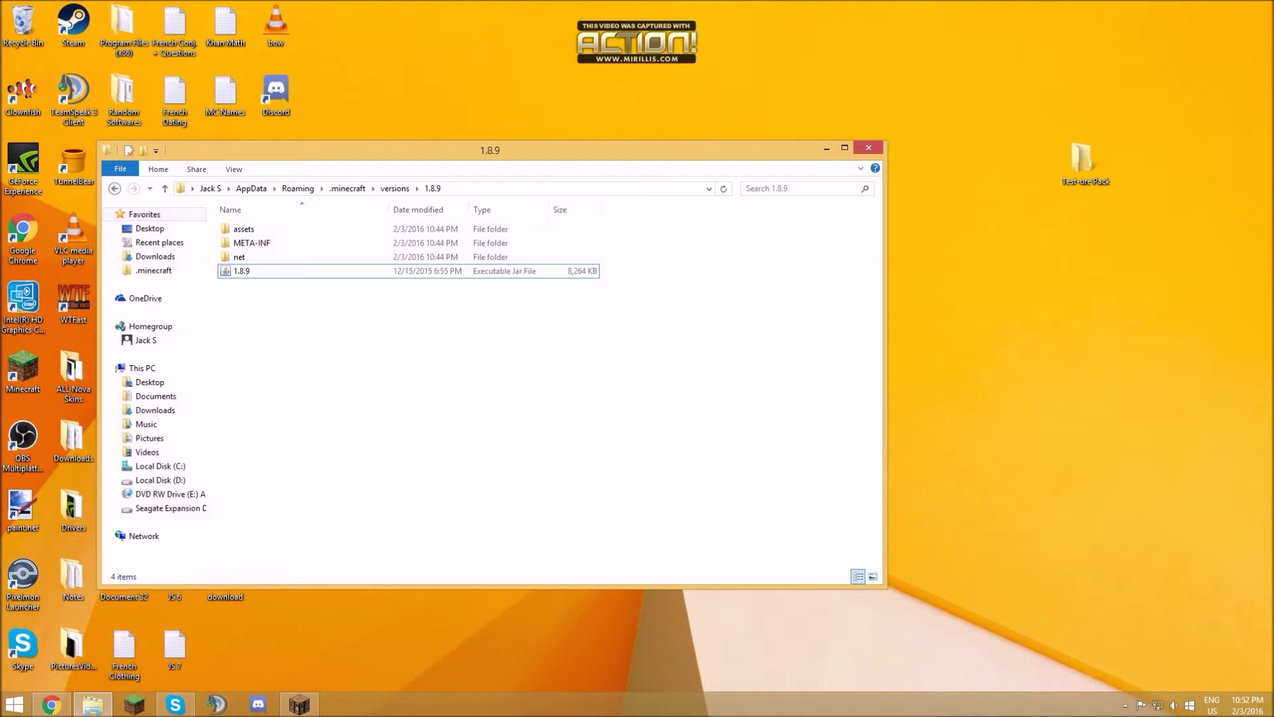
pyautogui.moveTo(617, 261); pyautogui.dragTo(538, 226)
pyautogui.rightClick(538, 225)
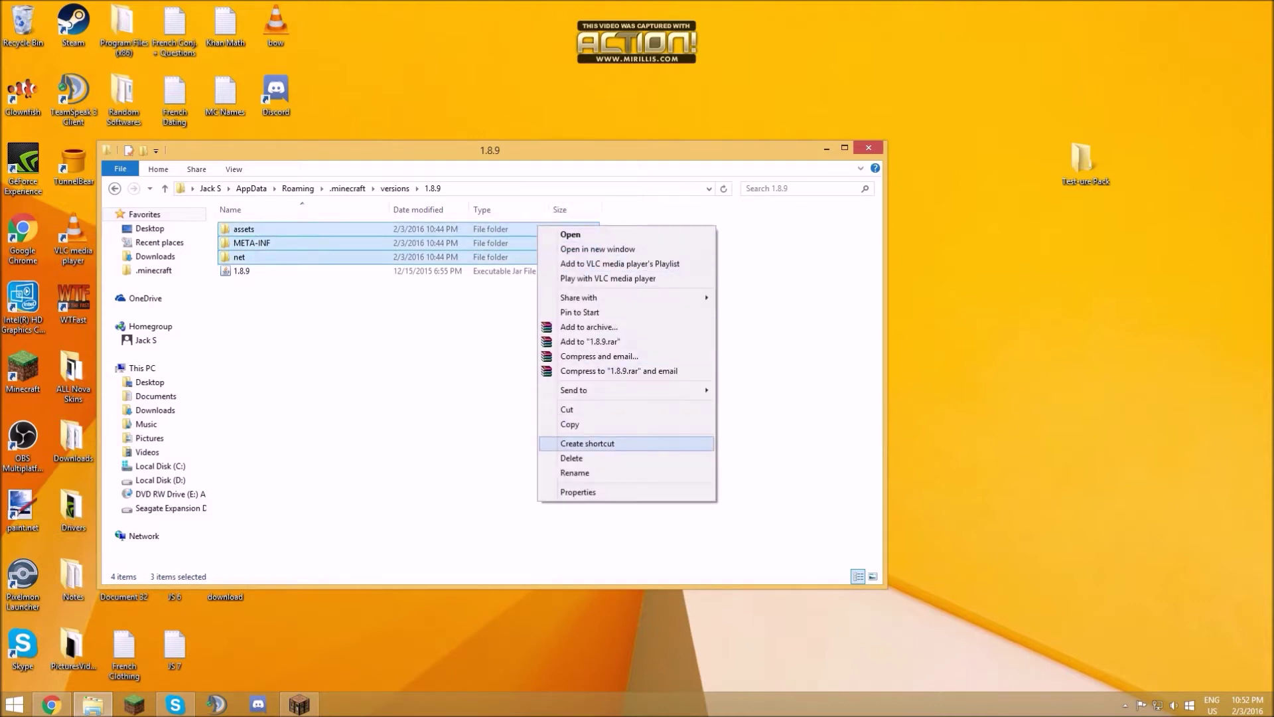
pyautogui.click(588, 444)
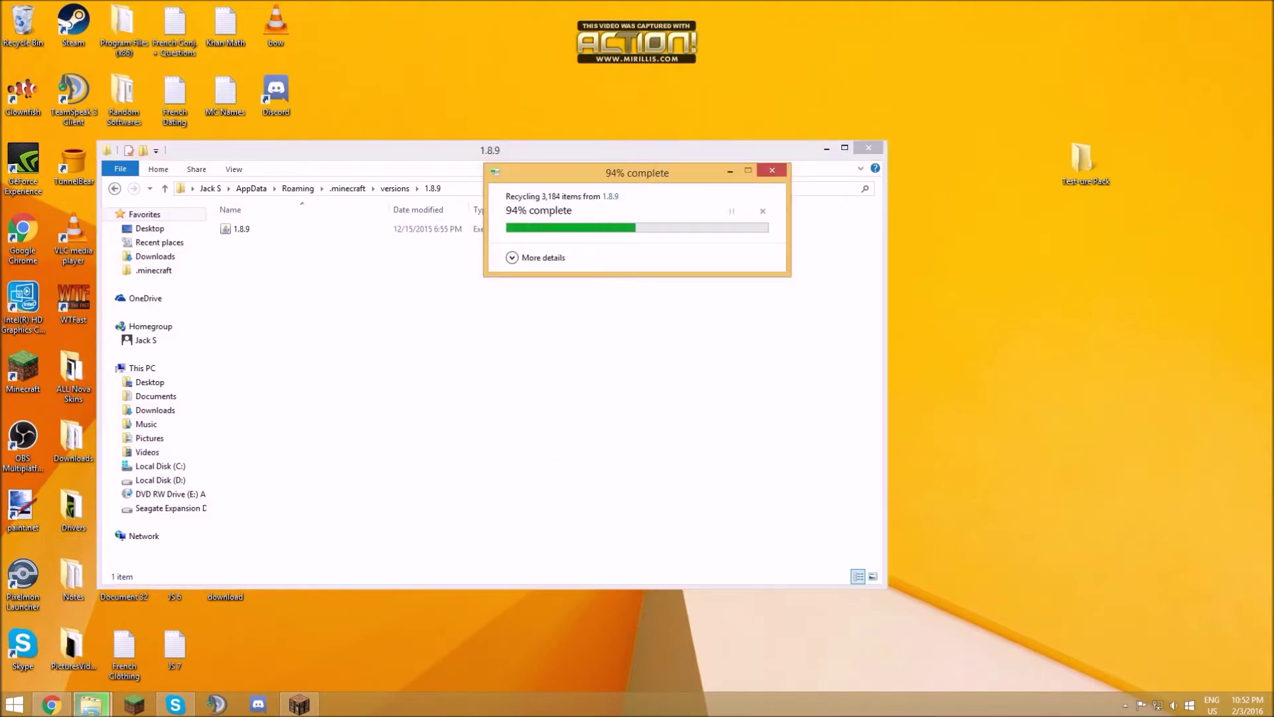
pyautogui.moveTo(510, 299); pyautogui.dragTo(712, 393)
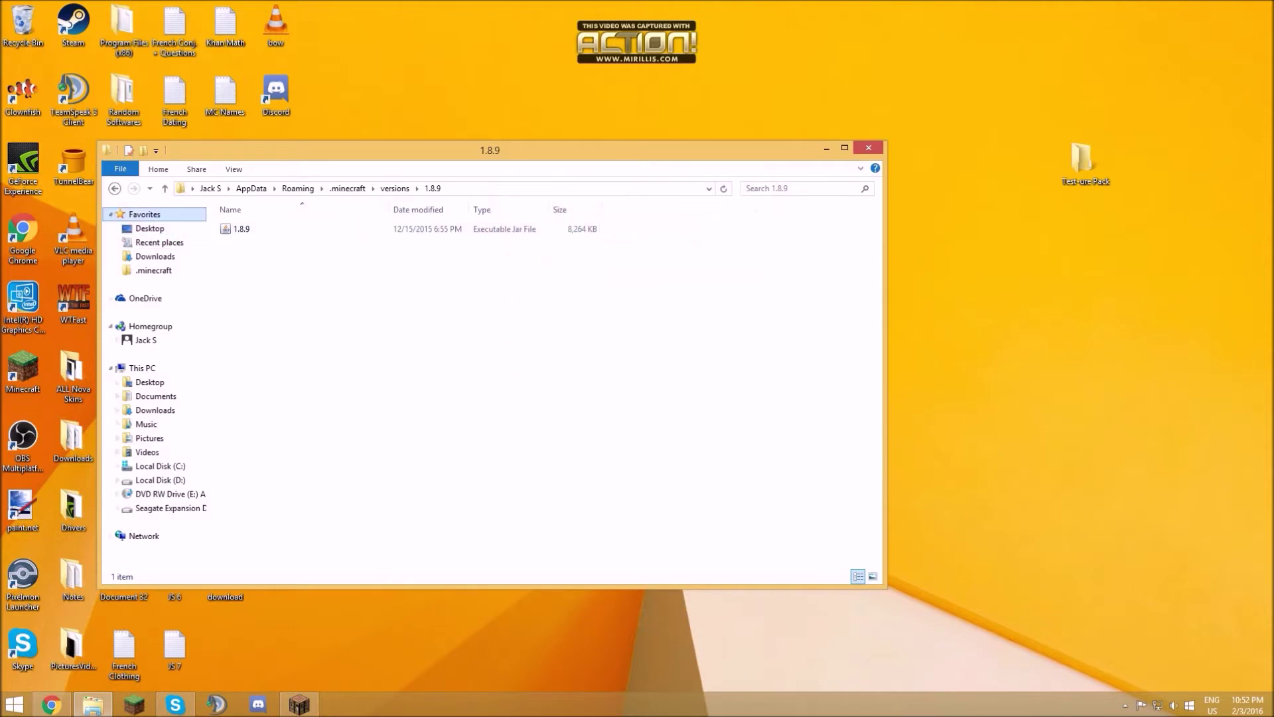
# Step: Return to the 1.8.9 folder and look over the jar file's options
pyautogui.click(115, 189)
pyautogui.moveTo(257, 358); pyautogui.dragTo(345, 406)
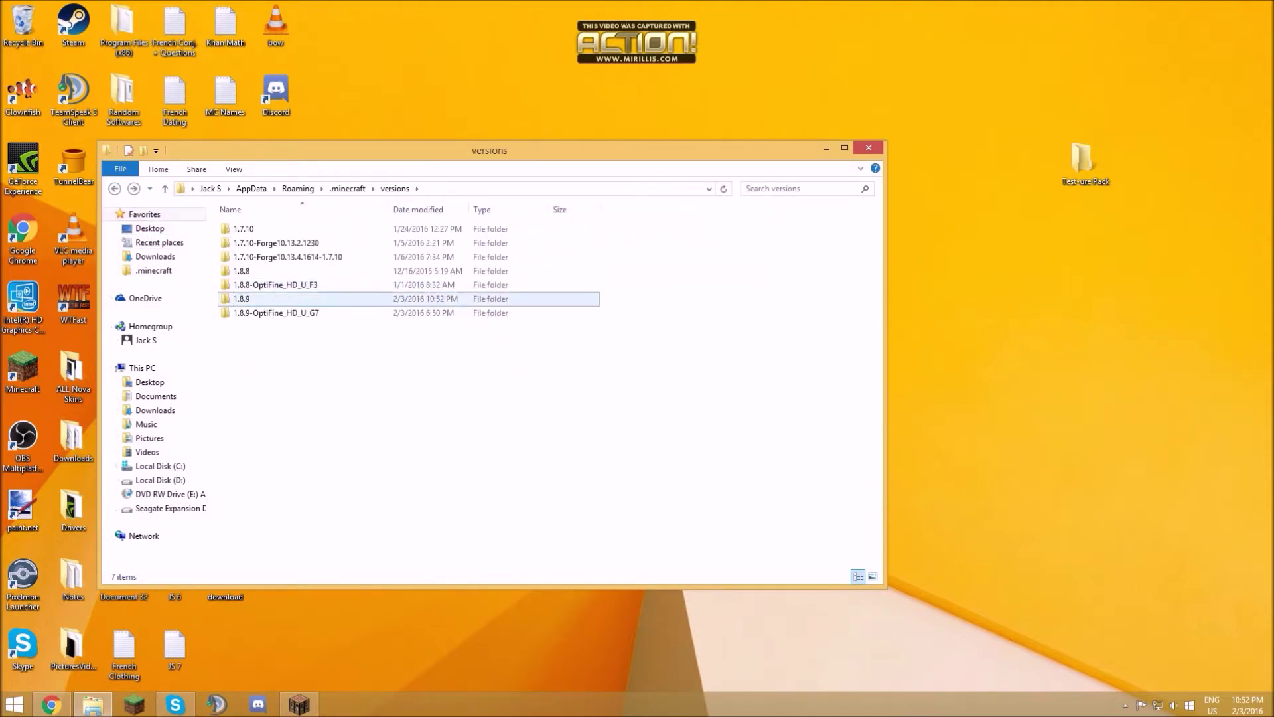
pyautogui.doubleClick(239, 293)
pyautogui.click(275, 230)
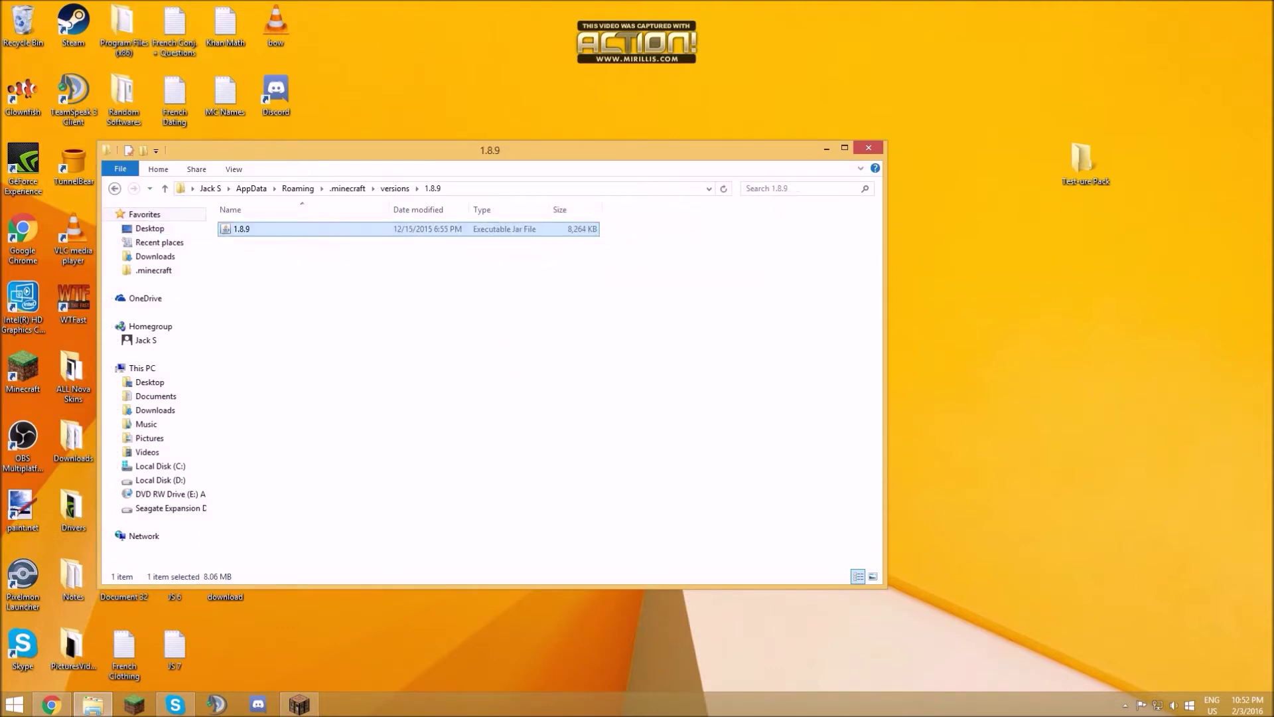
pyautogui.rightClick(274, 230)
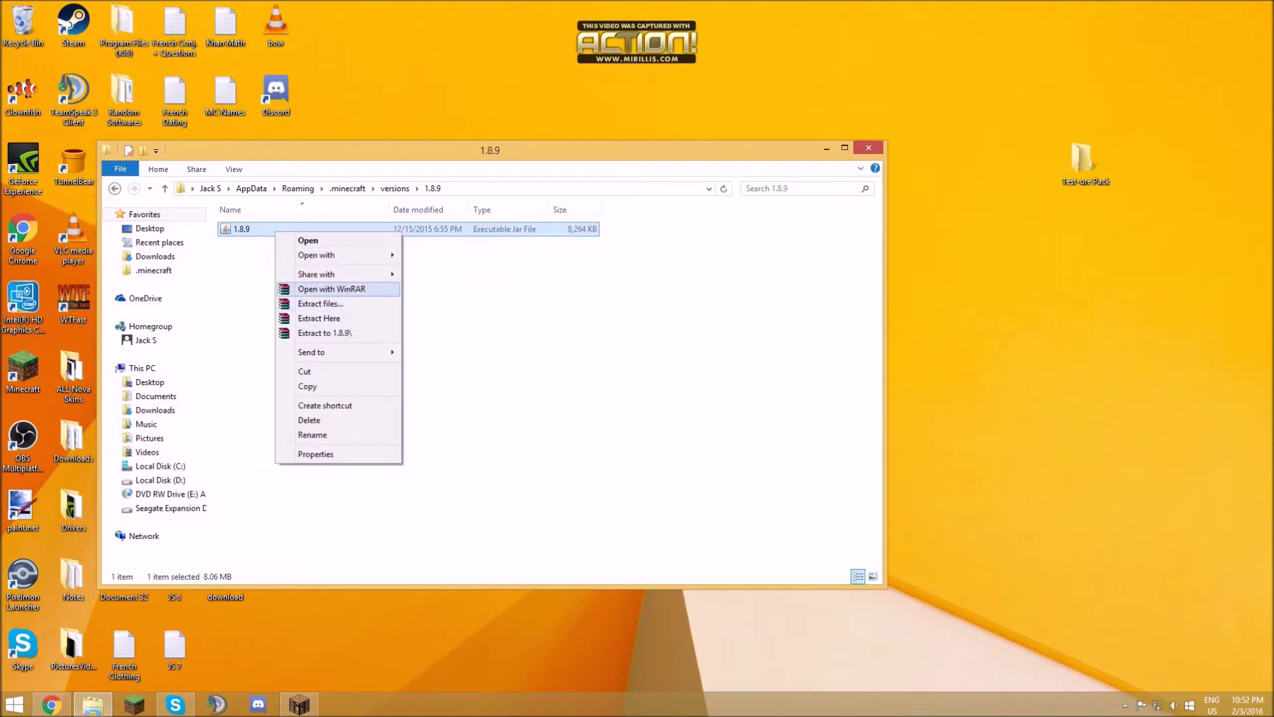
pyautogui.press('Escape')
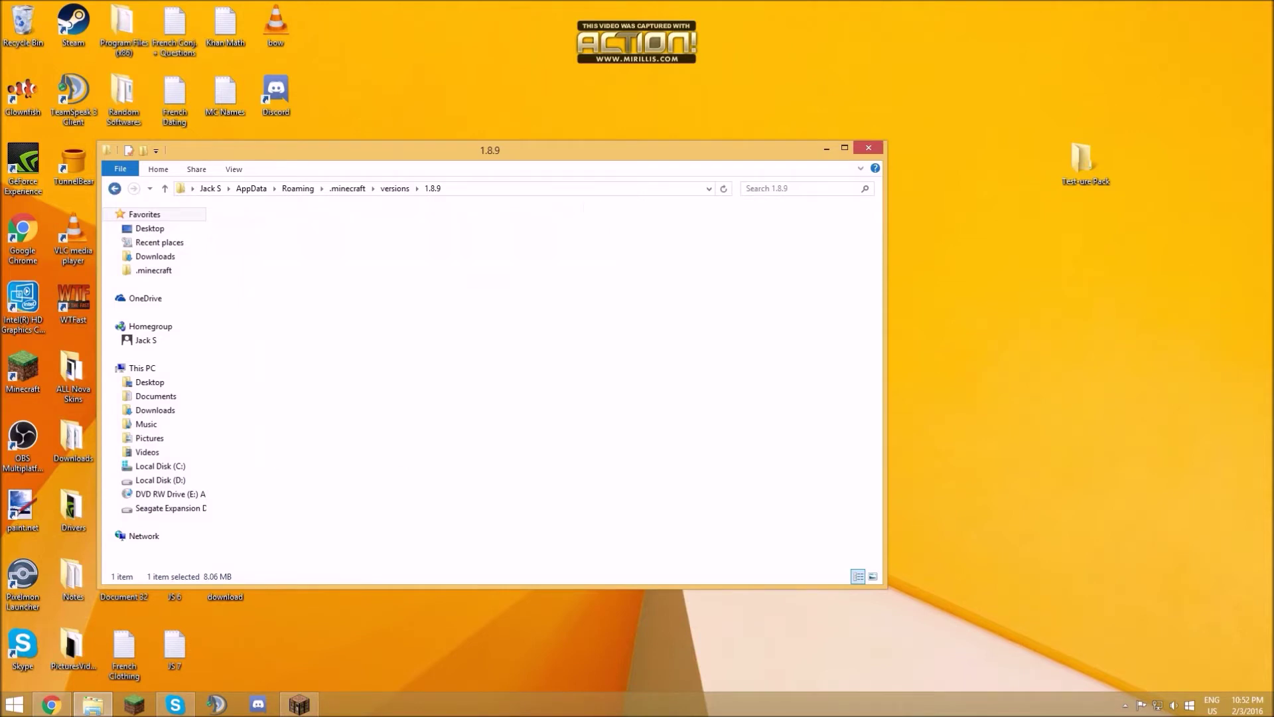
# Step: Extract the 1.8.9 jar's contents into its folder with WinRAR's Extract Here
pyautogui.hotkey('alt', 'Left')
pyautogui.hotkey('alt', 'Right')
pyautogui.rightClick(260, 232)
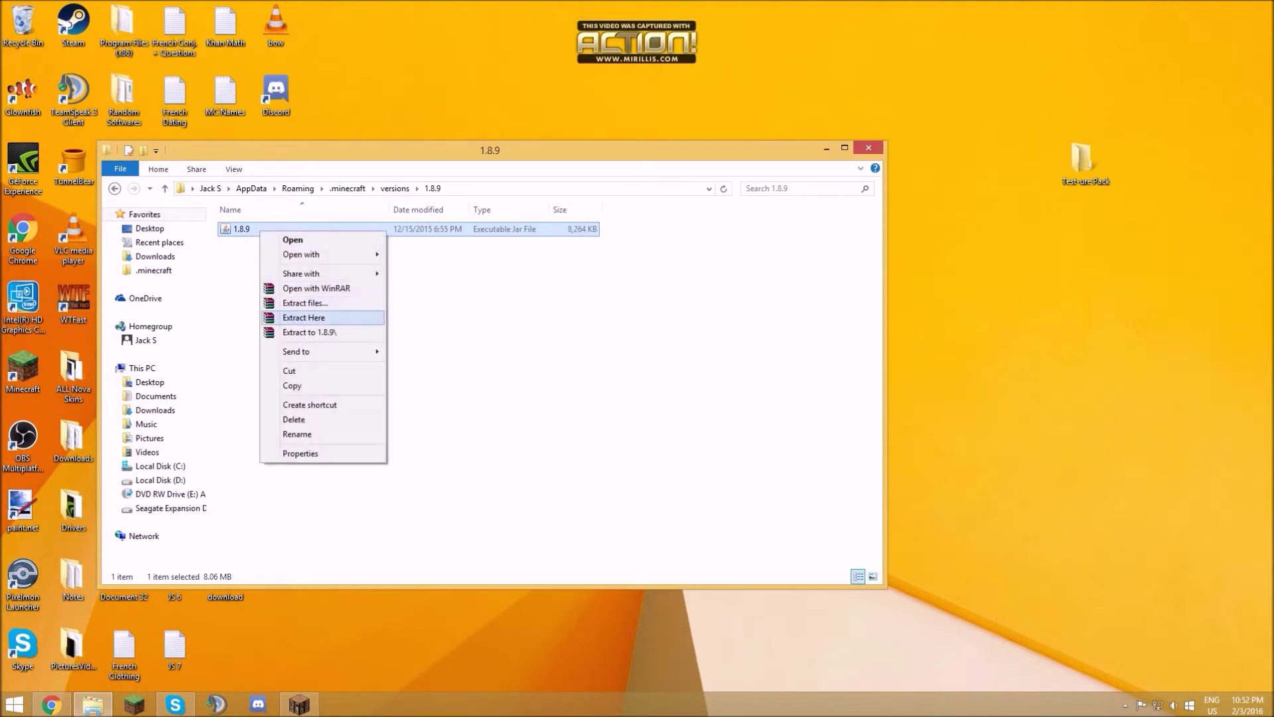
pyautogui.press('Return')
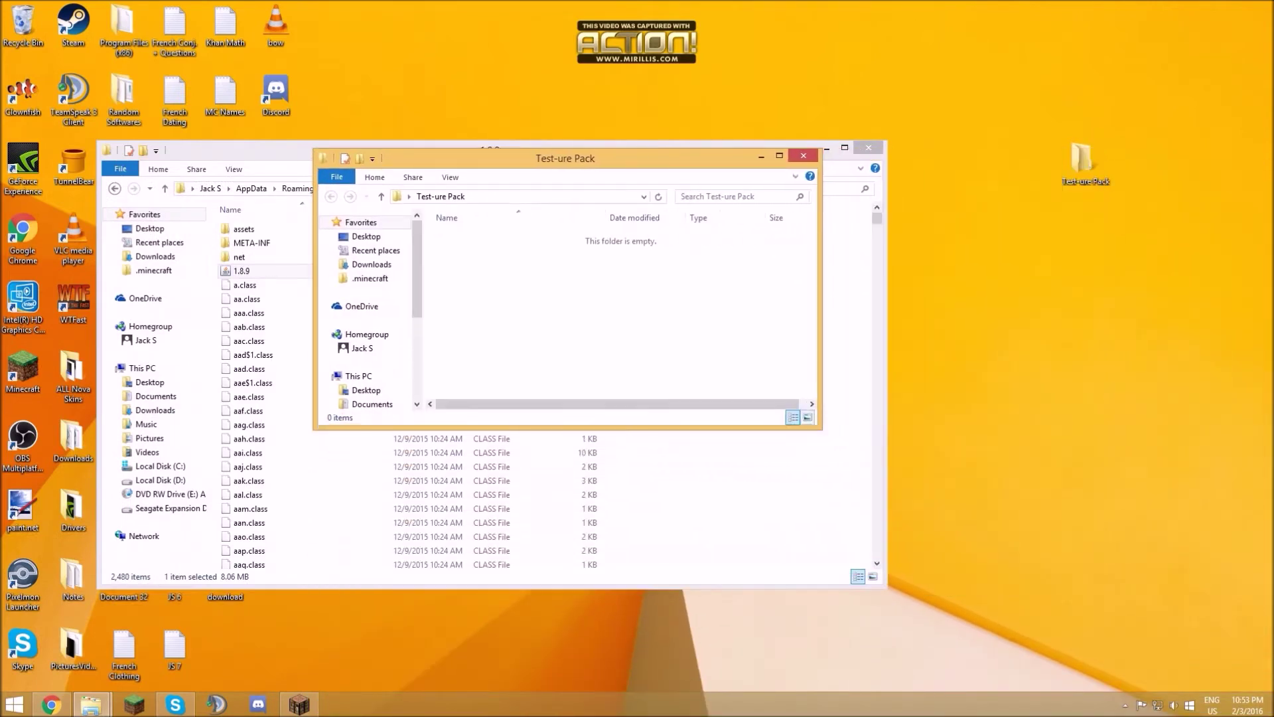
# Step: Move the extracted assets folder from 1.8.9 into the Test-ure Pack folder
pyautogui.moveTo(583, 167); pyautogui.dragTo(1064, 258)
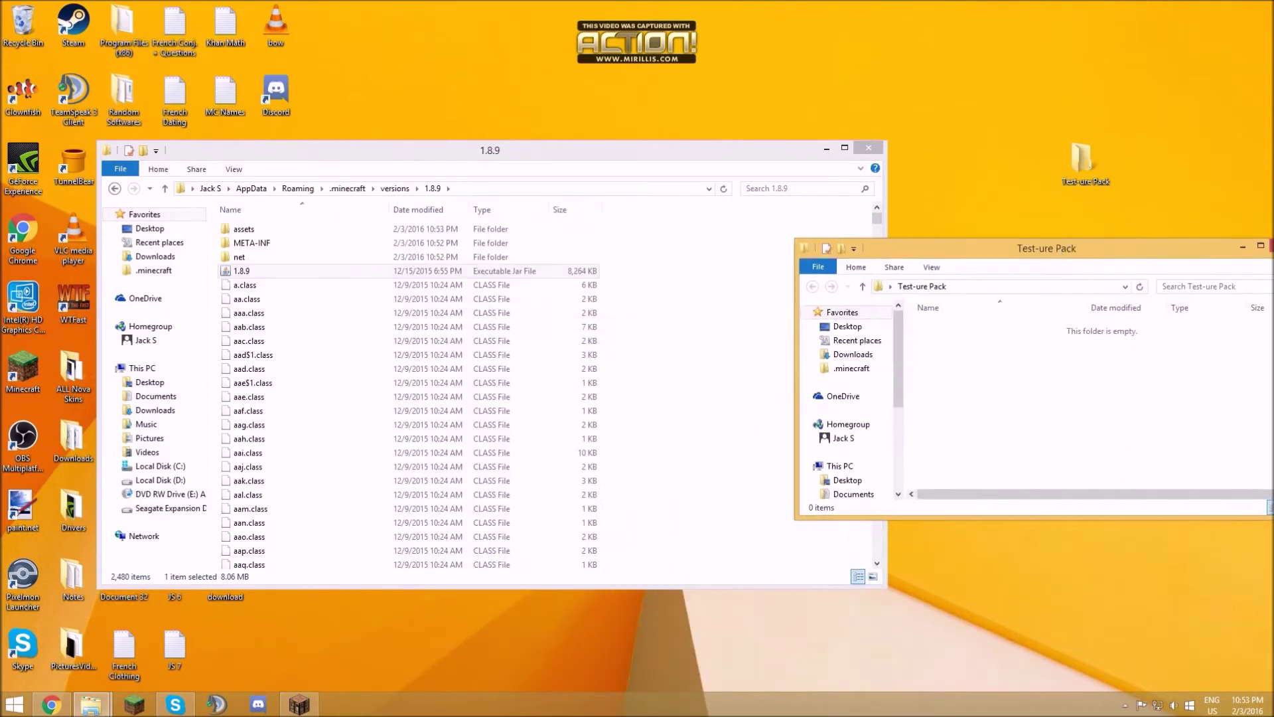
pyautogui.click(241, 271)
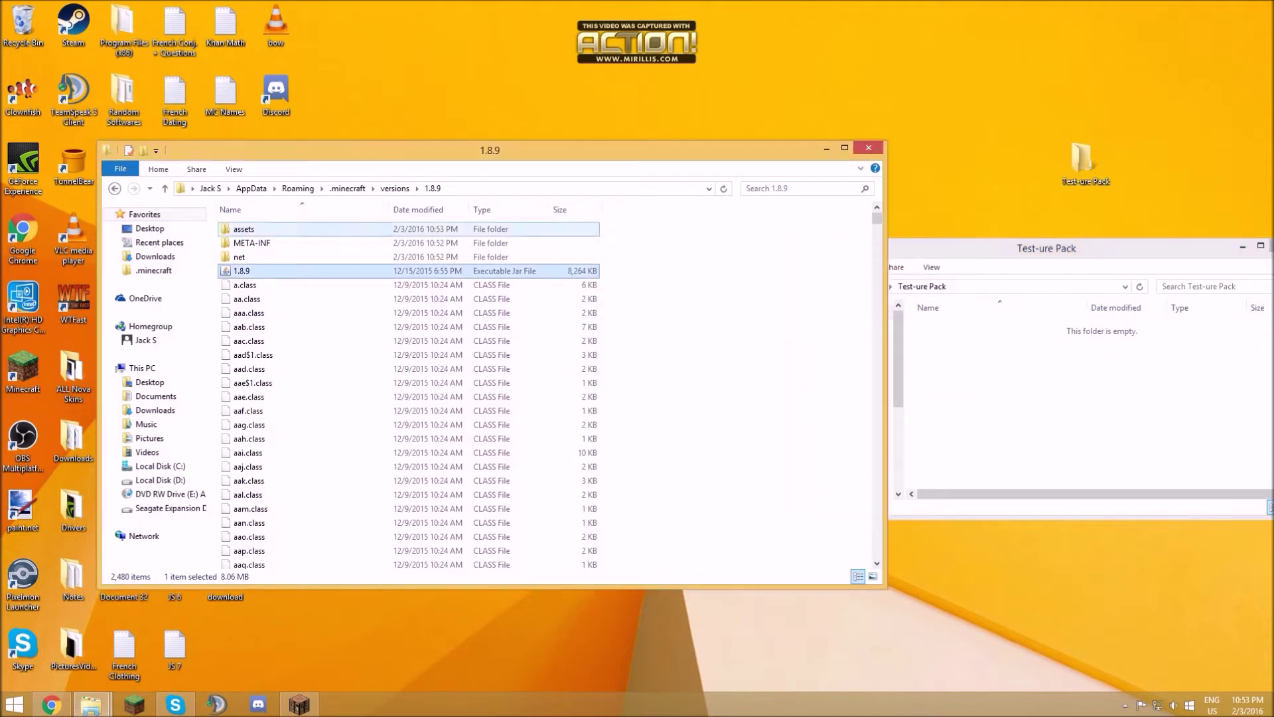
pyautogui.click(244, 229)
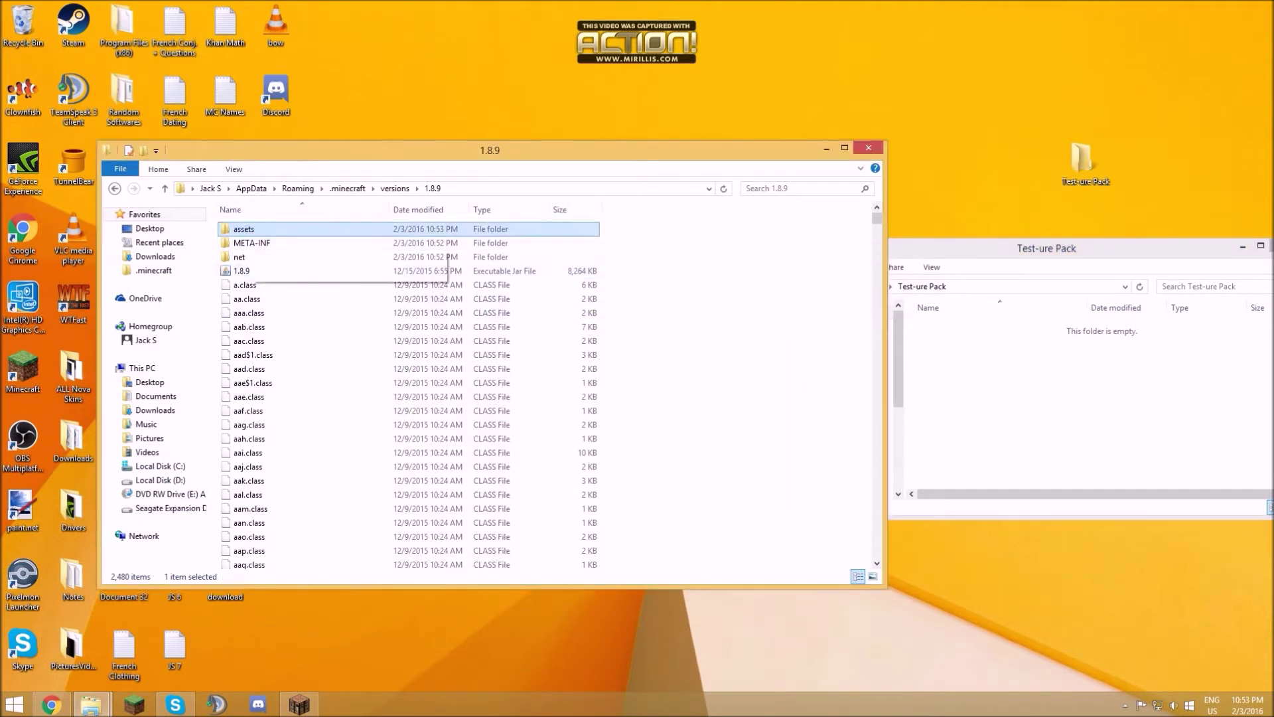
pyautogui.moveTo(449, 258); pyautogui.dragTo(1115, 378)
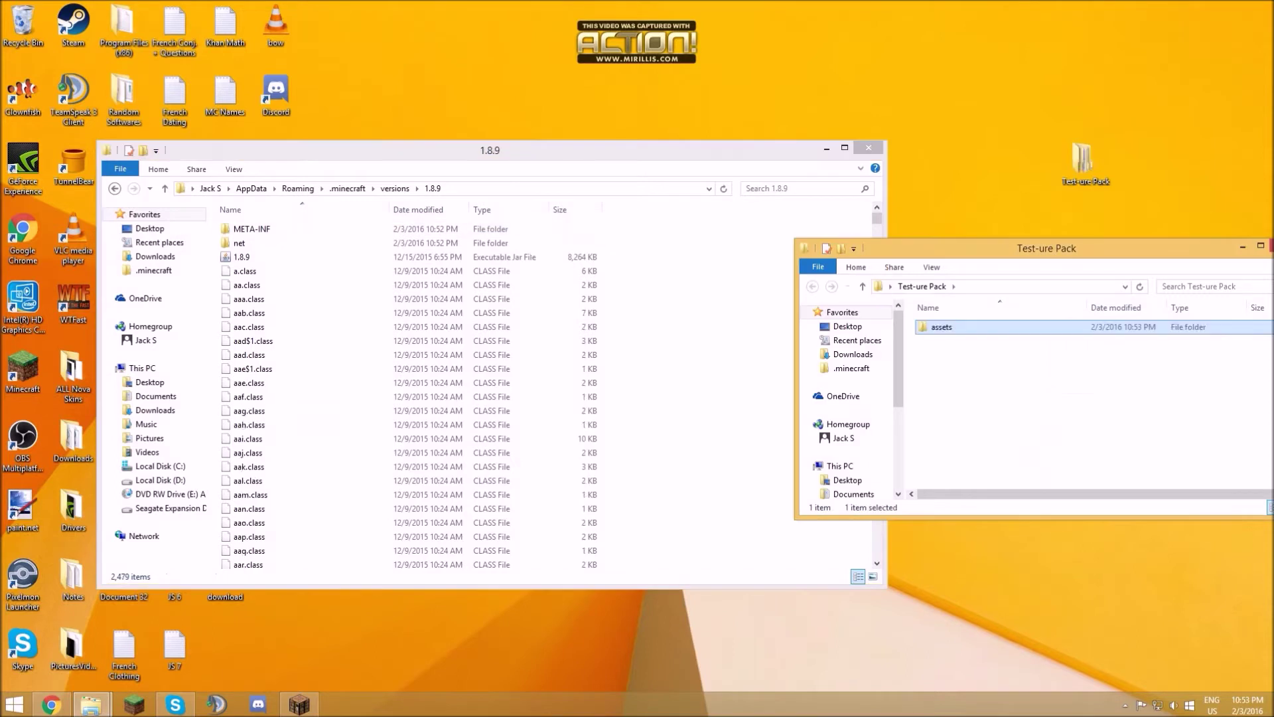
# Step: Move the pack.png image from 1.8.9 into the Test-ure Pack folder
pyautogui.click(248, 229)
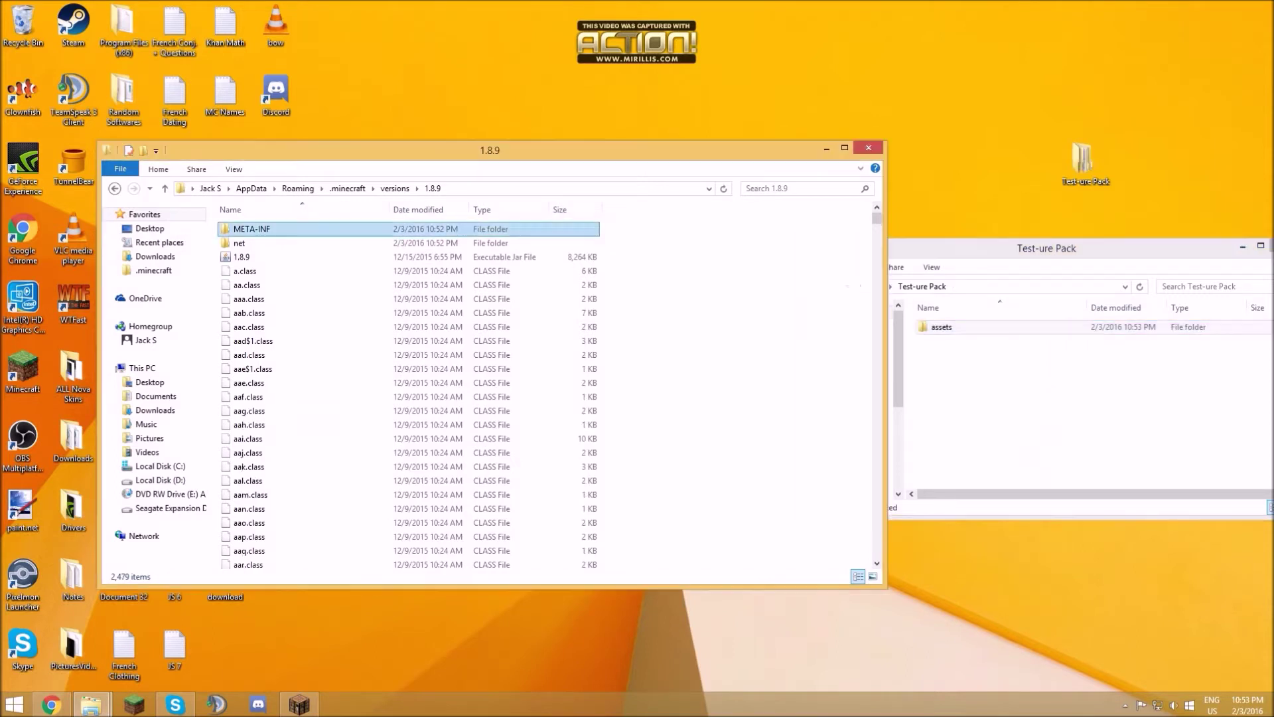
pyautogui.press('p')
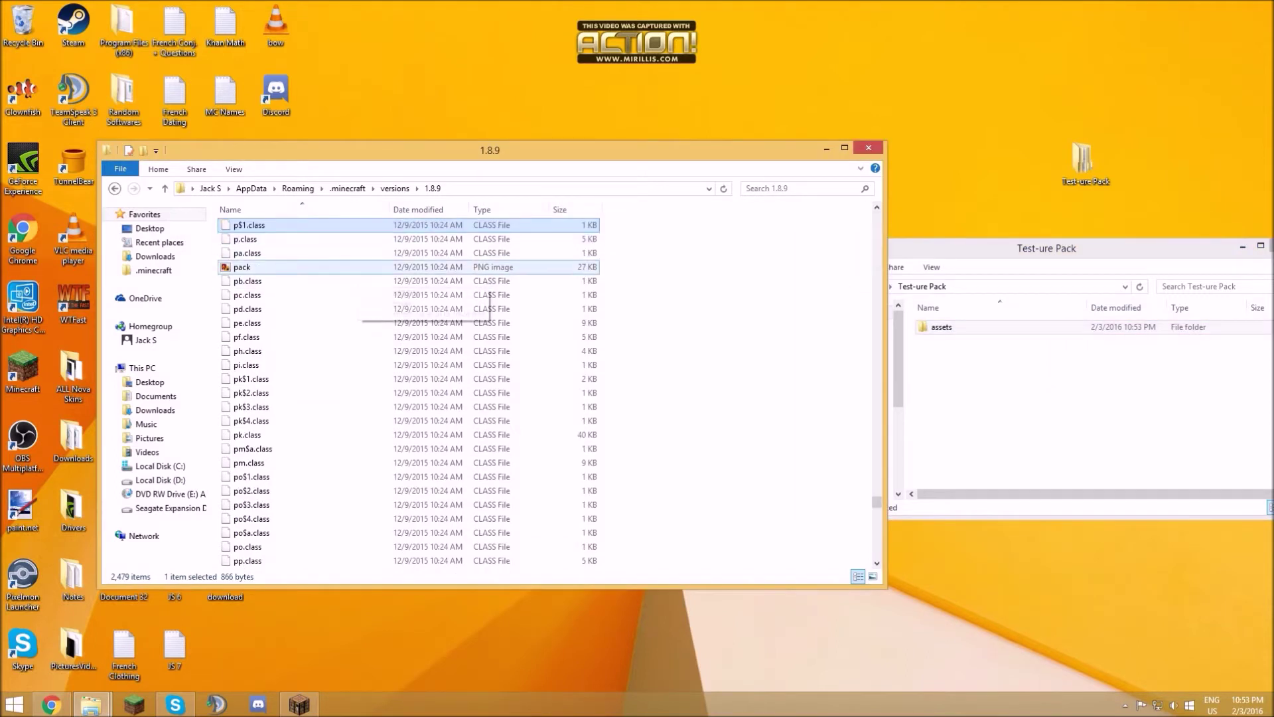
pyautogui.moveTo(244, 268); pyautogui.dragTo(338, 213)
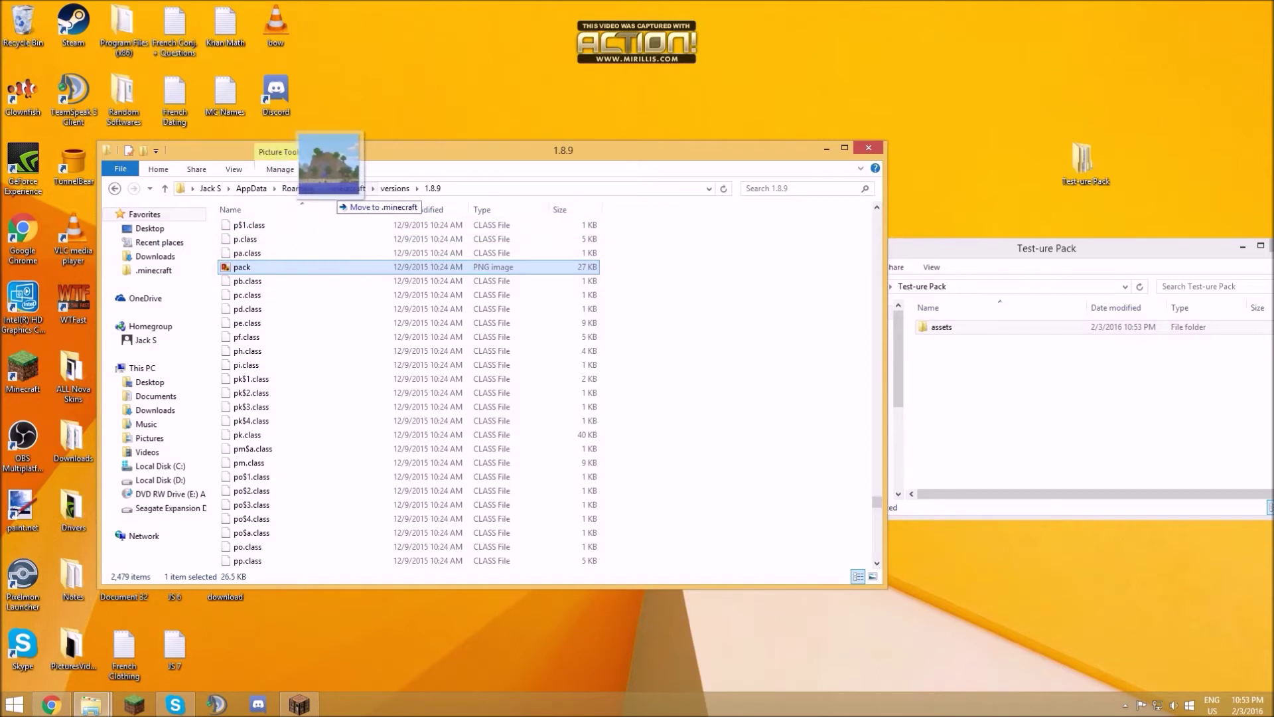
pyautogui.moveTo(340, 229); pyautogui.dragTo(1041, 373)
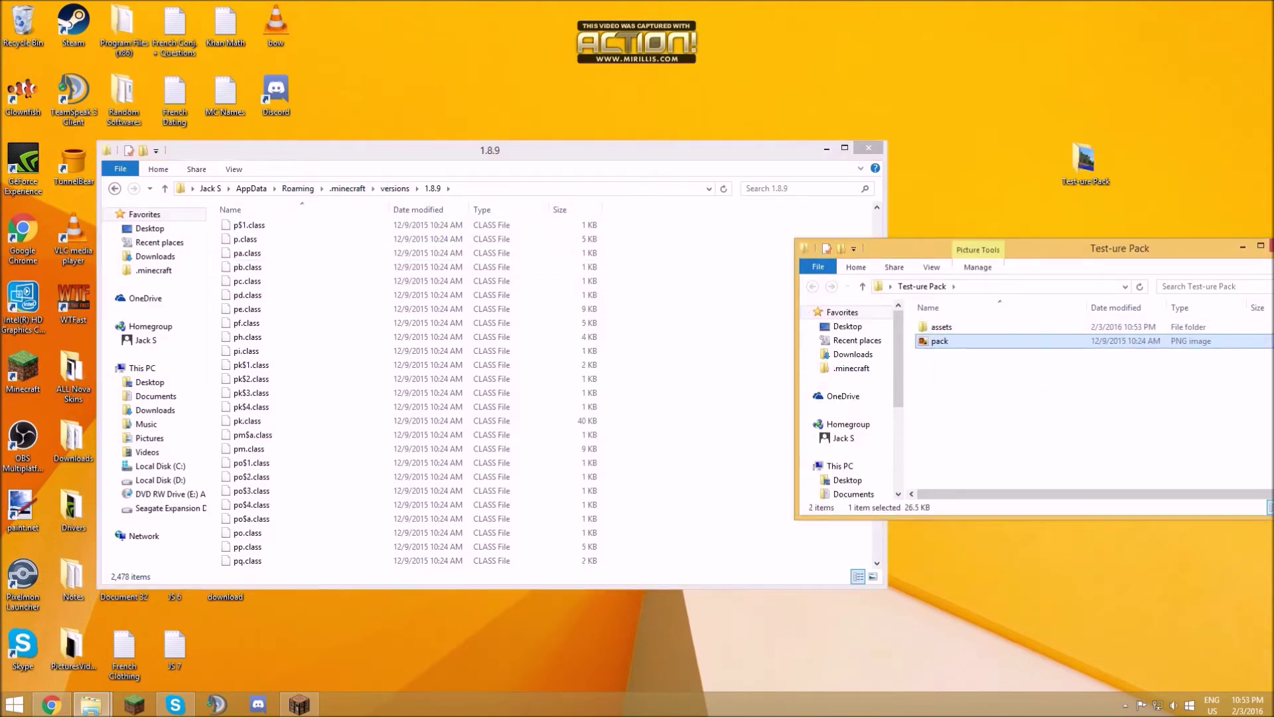
# Step: Select batches of class files in 1.8.9 and check their options without acting
pyautogui.click(299, 337)
pyautogui.scroll(-10, 299, 337)
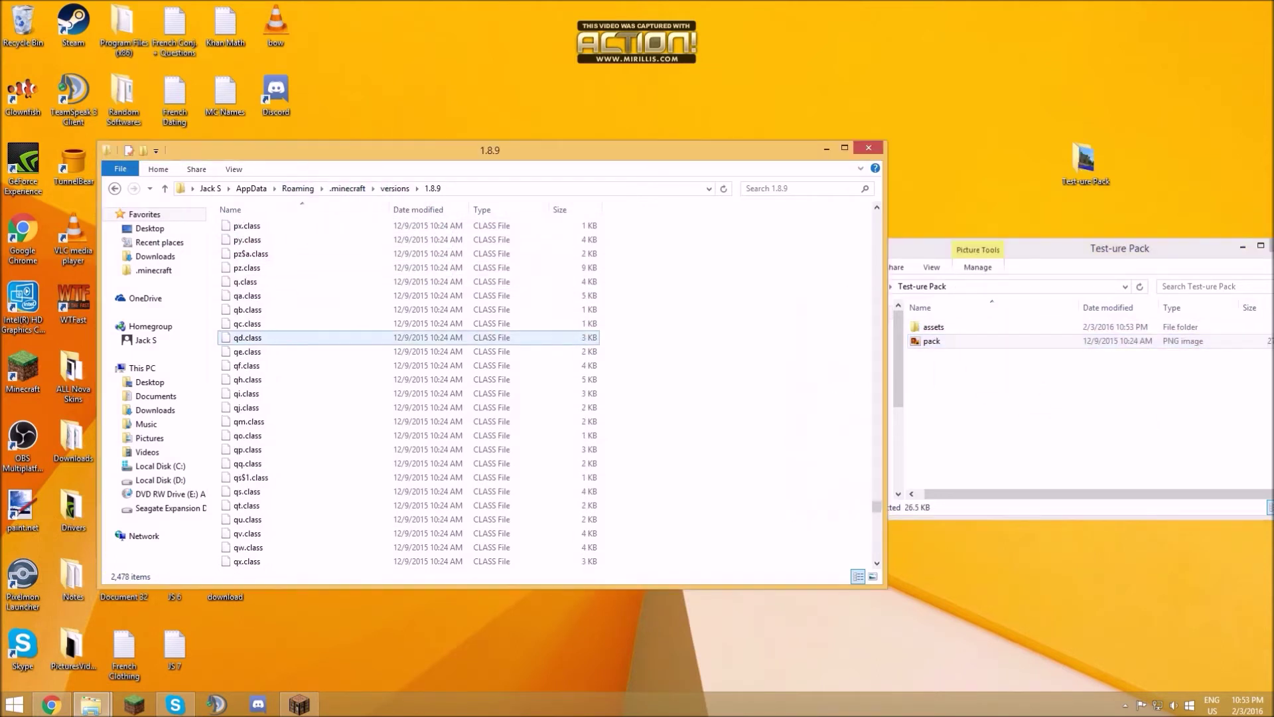
pyautogui.scroll(-5, 299, 336)
pyautogui.scroll(-5, 299, 337)
pyautogui.scroll(-10, 552, 394)
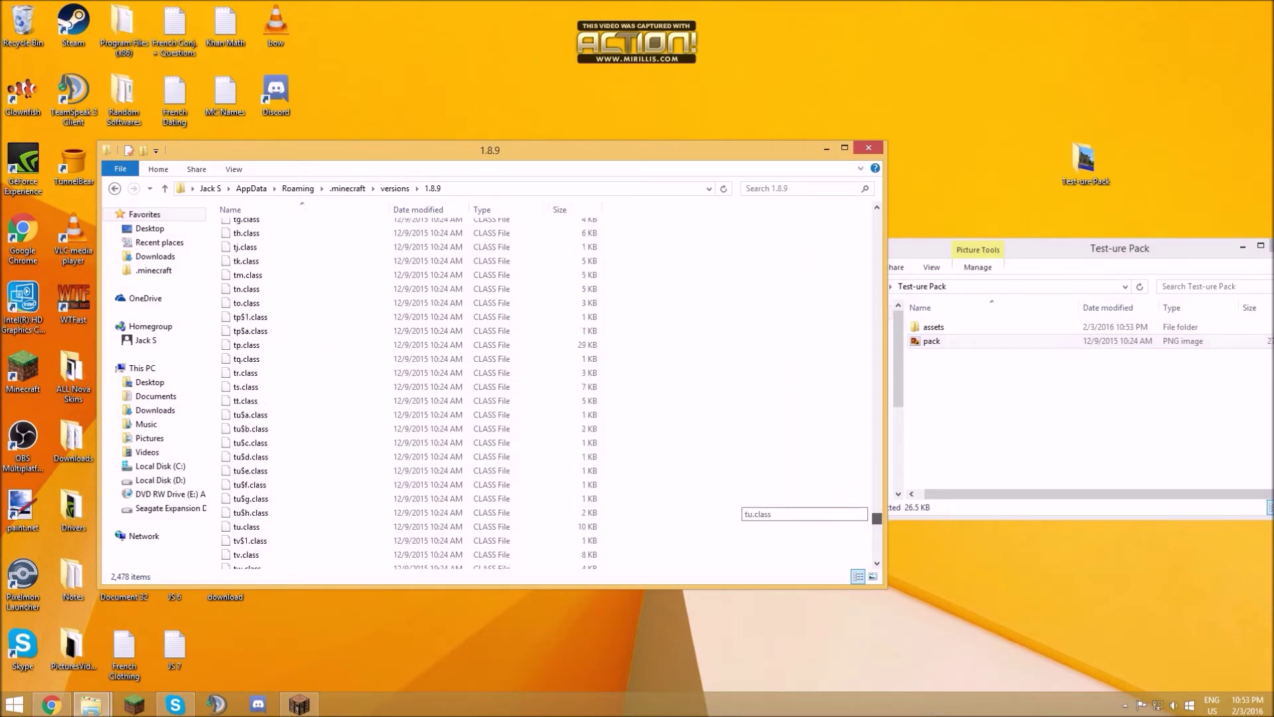
pyautogui.scroll(-10, 551, 393)
pyautogui.scroll(-10, 552, 393)
pyautogui.scroll(-10, 552, 393)
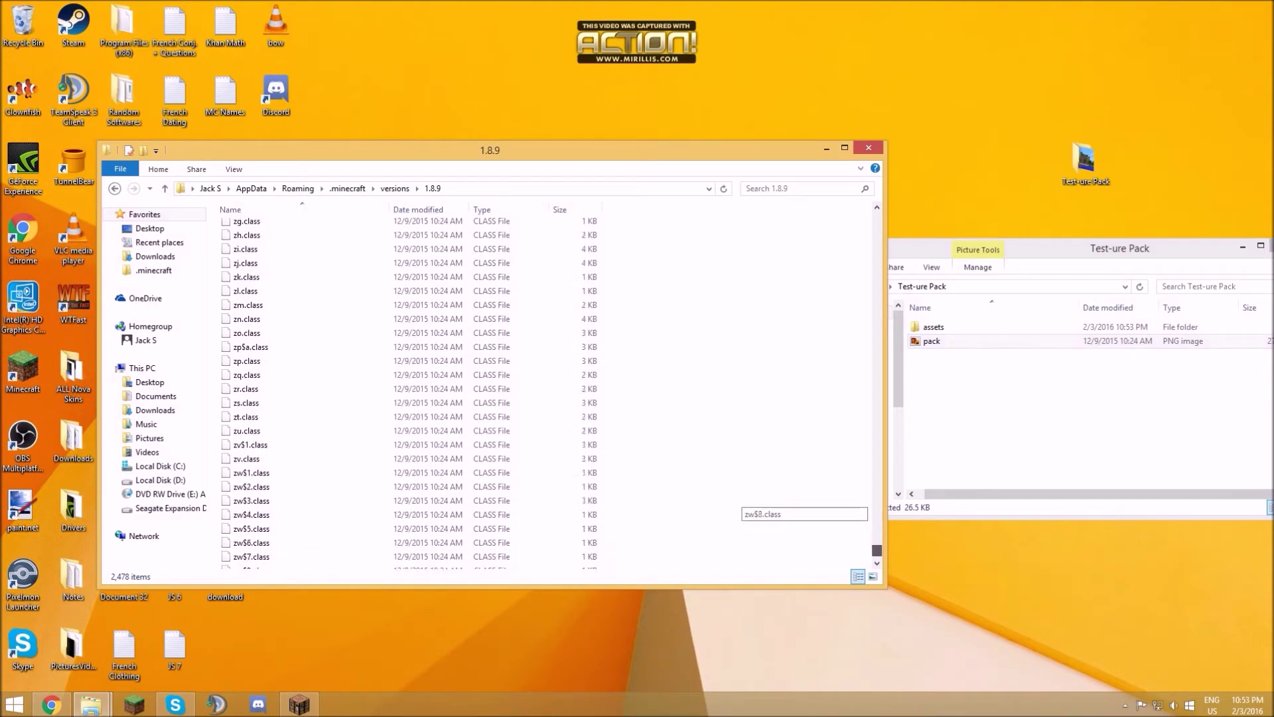
pyautogui.moveTo(876, 541); pyautogui.dragTo(876, 483)
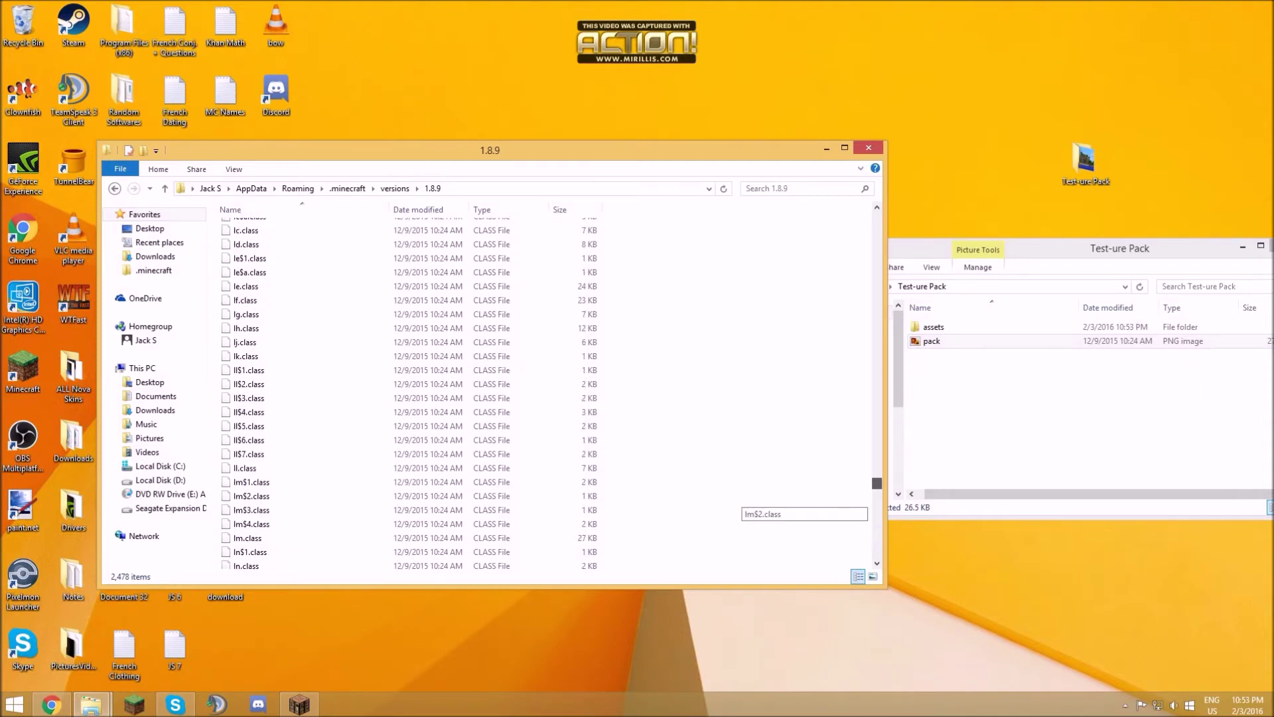
pyautogui.scroll(-2, 398, 463)
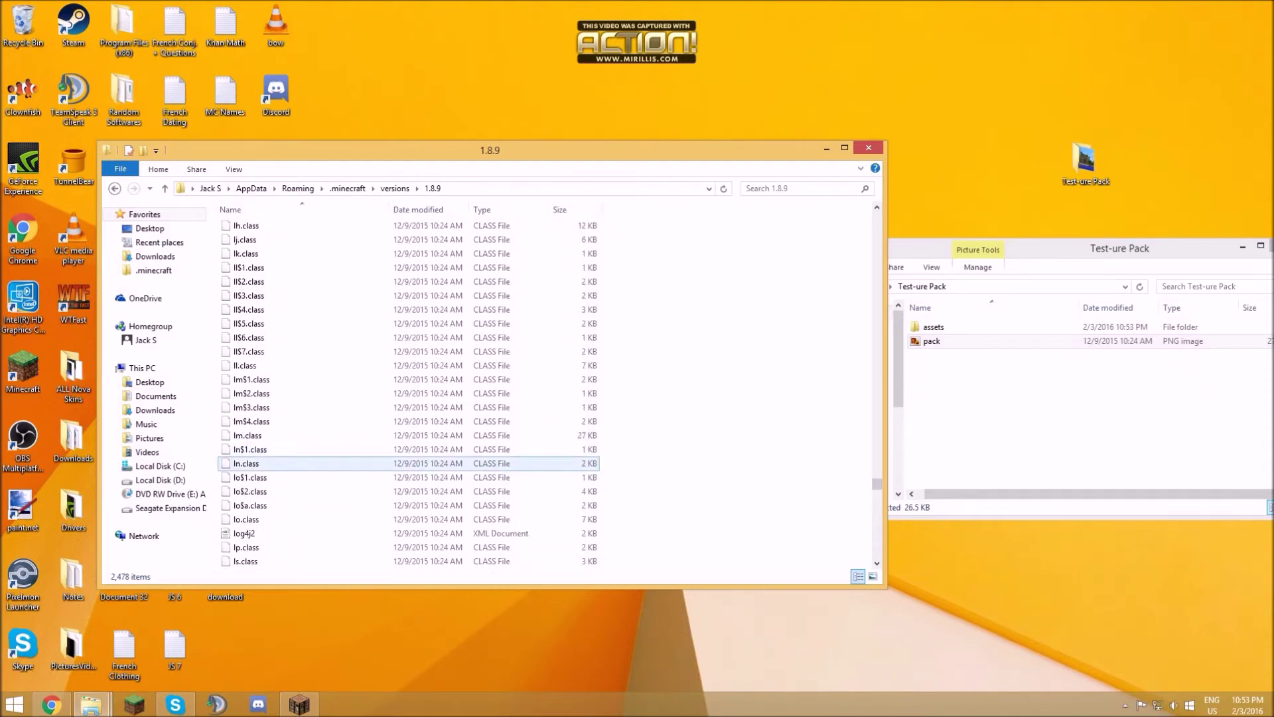
pyautogui.scroll(8, 398, 459)
pyautogui.scroll(20, 398, 448)
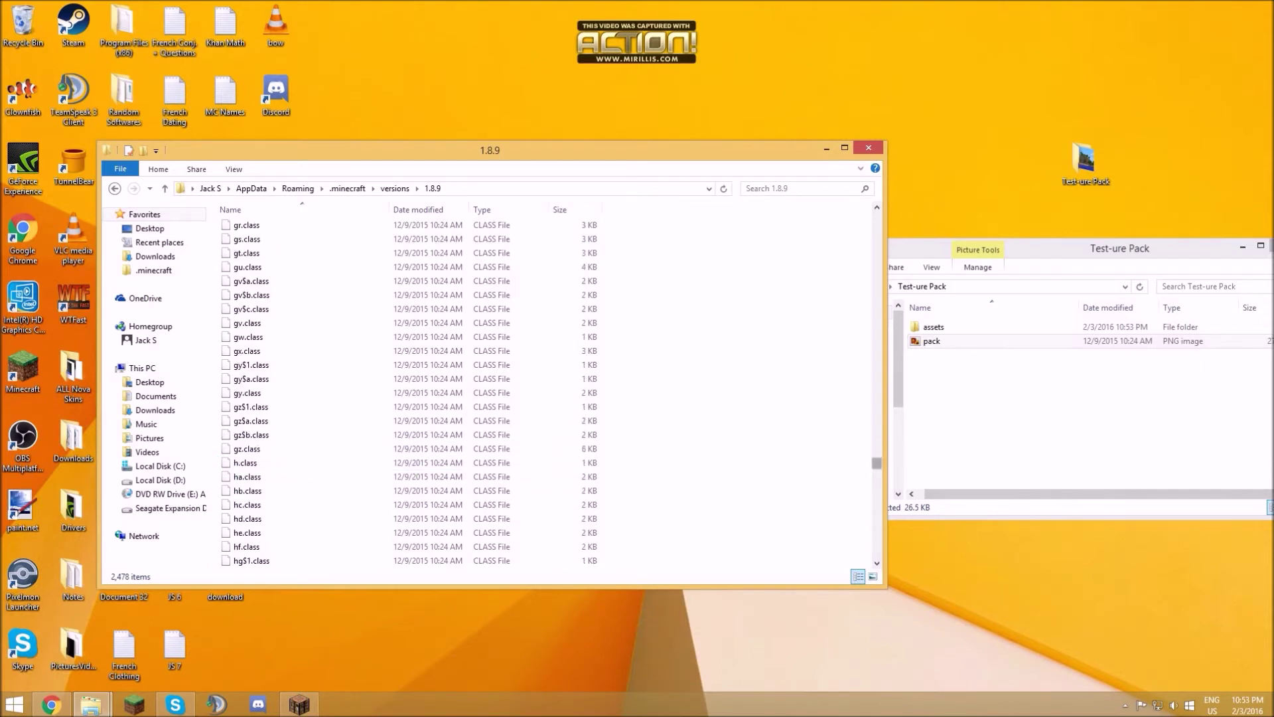
pyautogui.scroll(10, 488, 393)
pyautogui.scroll(10, 488, 393)
pyautogui.scroll(10, 488, 393)
pyautogui.scroll(10, 488, 394)
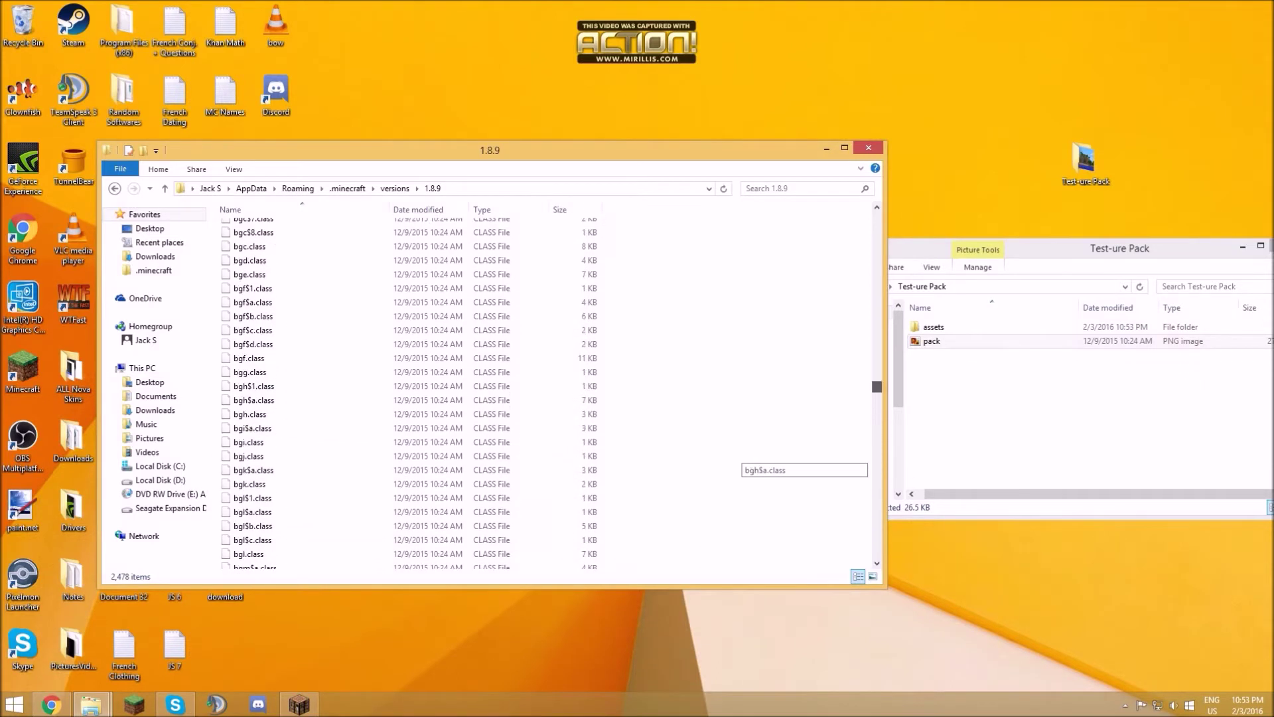
pyautogui.scroll(15, 737, 448)
pyautogui.scroll(15, 736, 449)
pyautogui.scroll(15, 737, 448)
pyautogui.scroll(15, 736, 449)
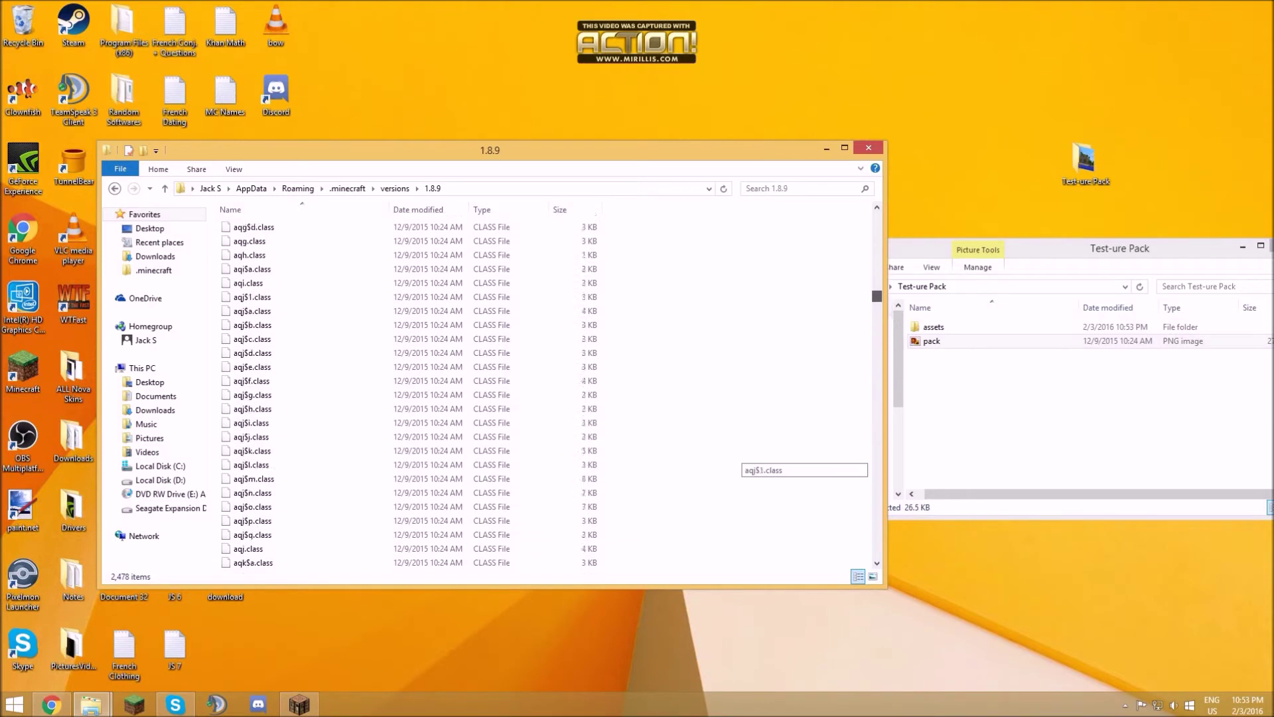
pyautogui.scroll(15, 738, 453)
pyautogui.scroll(15, 737, 454)
pyautogui.scroll(15, 737, 453)
pyautogui.scroll(15, 737, 453)
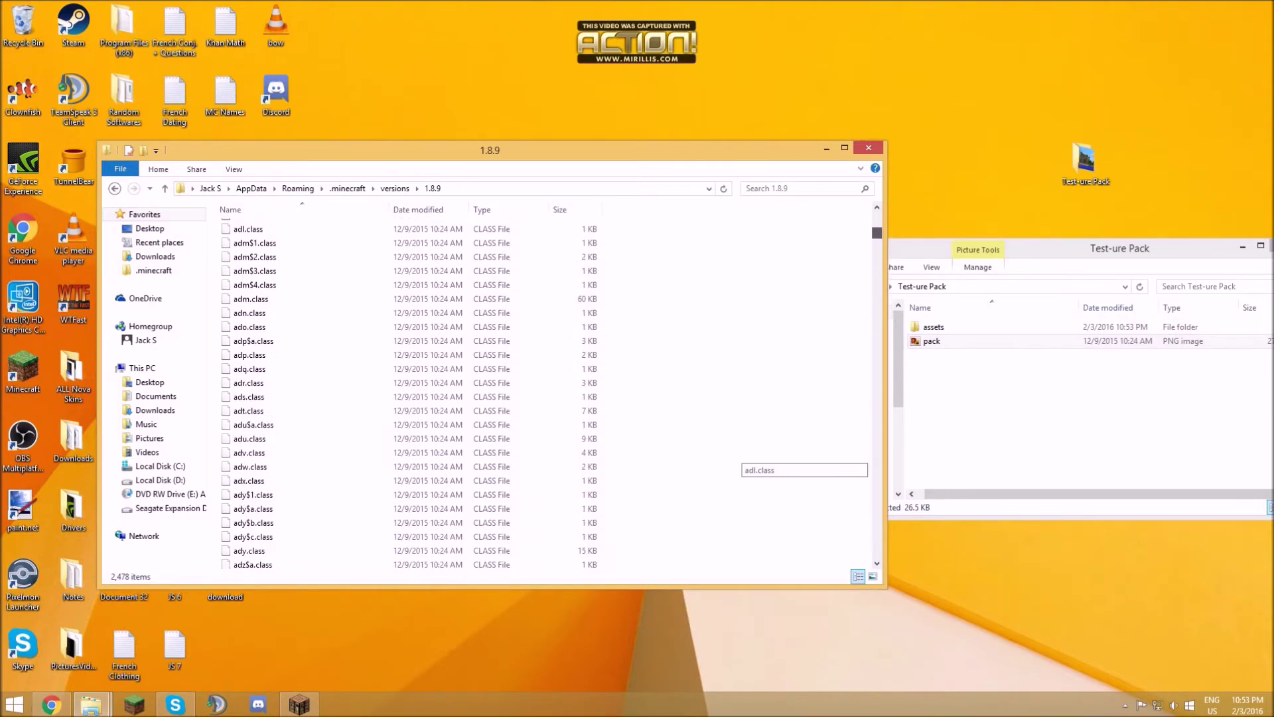
pyautogui.scroll(15, 737, 454)
pyautogui.scroll(10, 738, 454)
pyautogui.moveTo(667, 266); pyautogui.dragTo(553, 440)
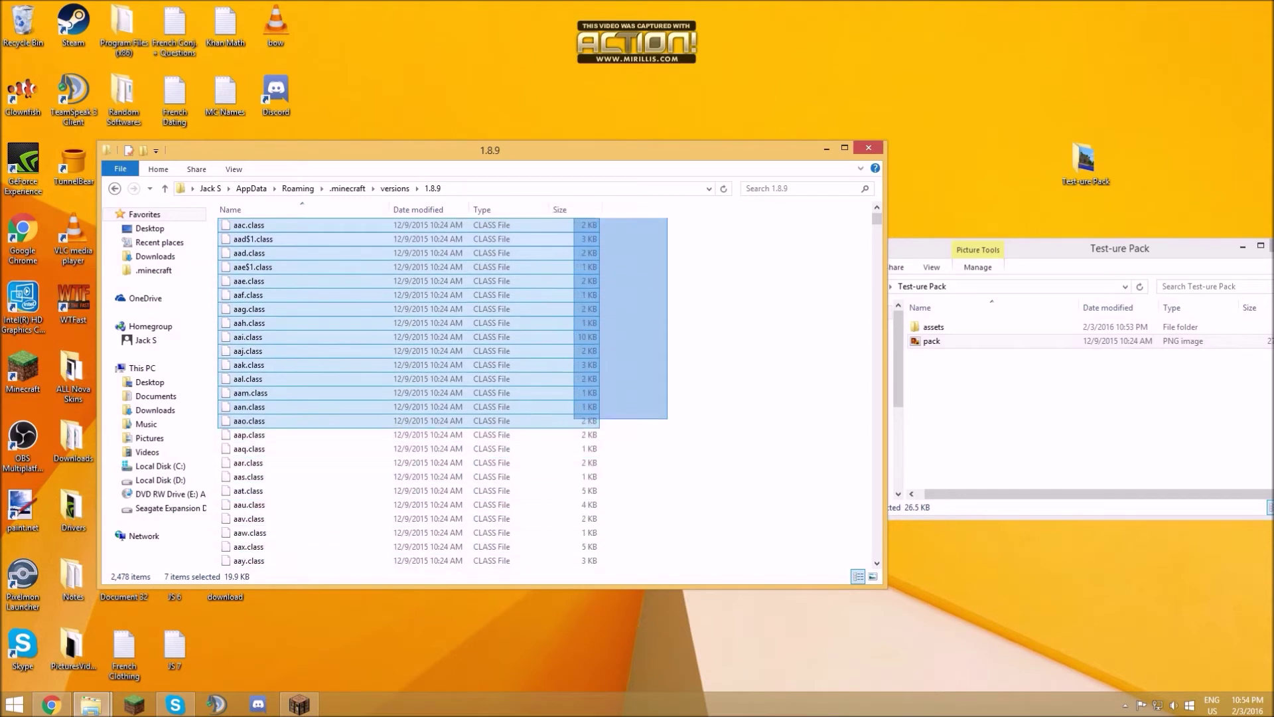
pyautogui.moveTo(553, 441); pyautogui.dragTo(737, 361)
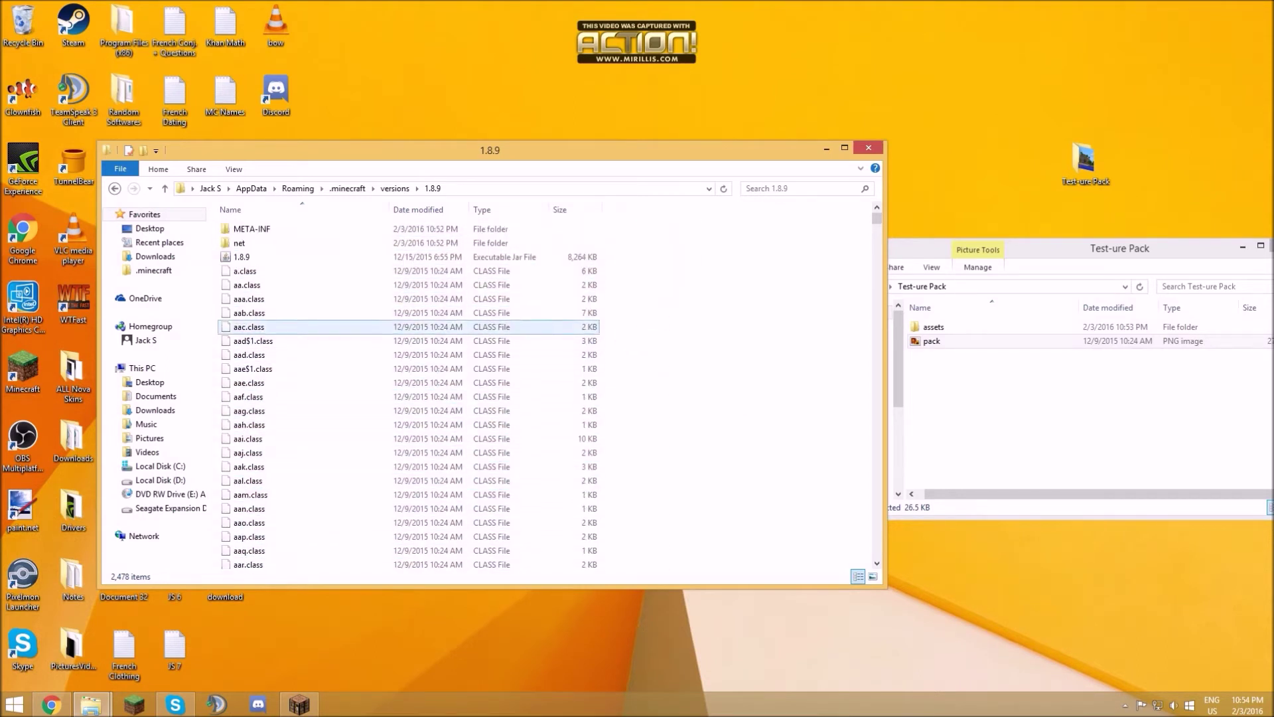
pyautogui.moveTo(667, 278); pyautogui.dragTo(520, 323)
pyautogui.rightClick(521, 324)
pyautogui.click(736, 293)
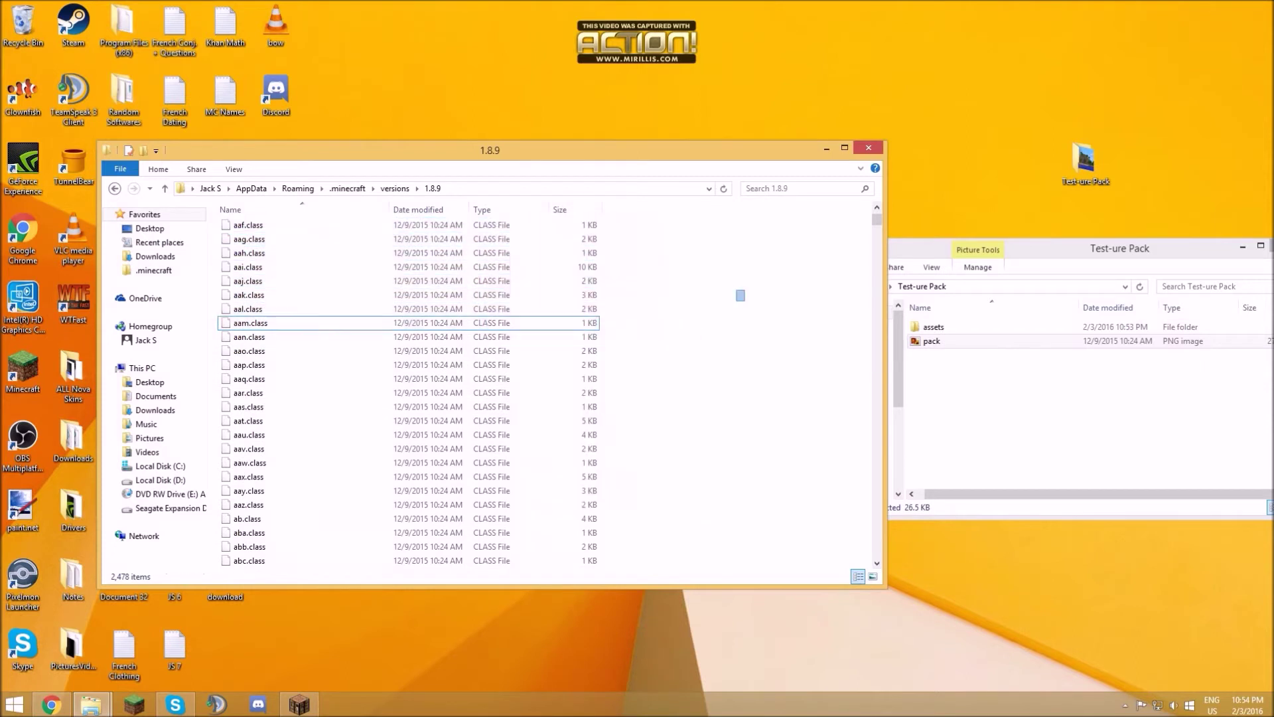
pyautogui.scroll(4, 737, 293)
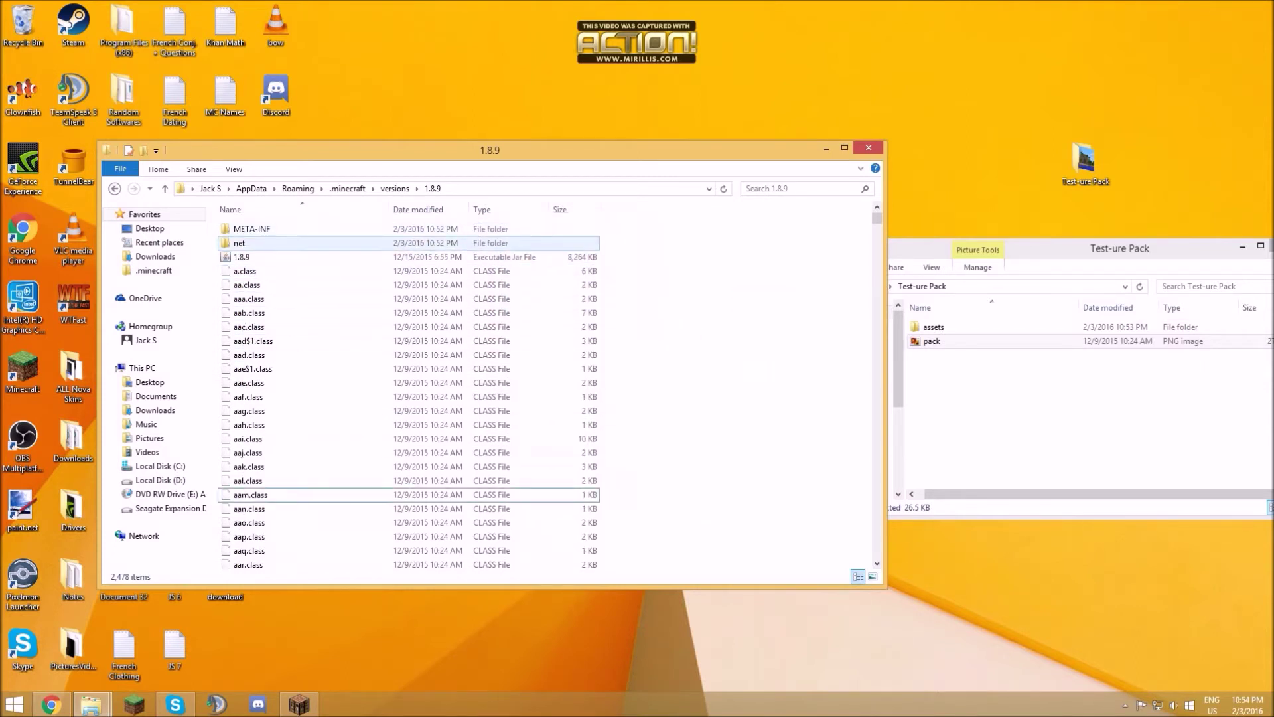
# Step: Navigate up to .minecraft and into the xJavascript BLUE resource pack folder
pyautogui.doubleClick(279, 230)
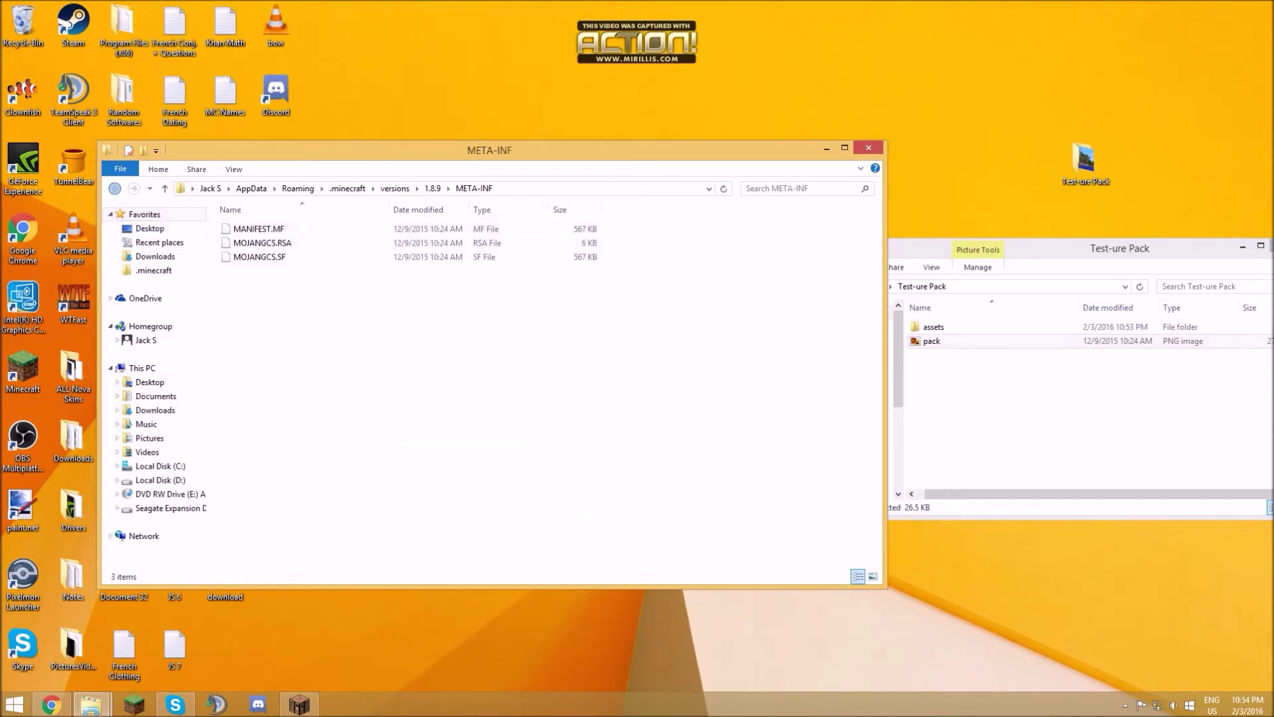
pyautogui.click(114, 188)
pyautogui.click(113, 188)
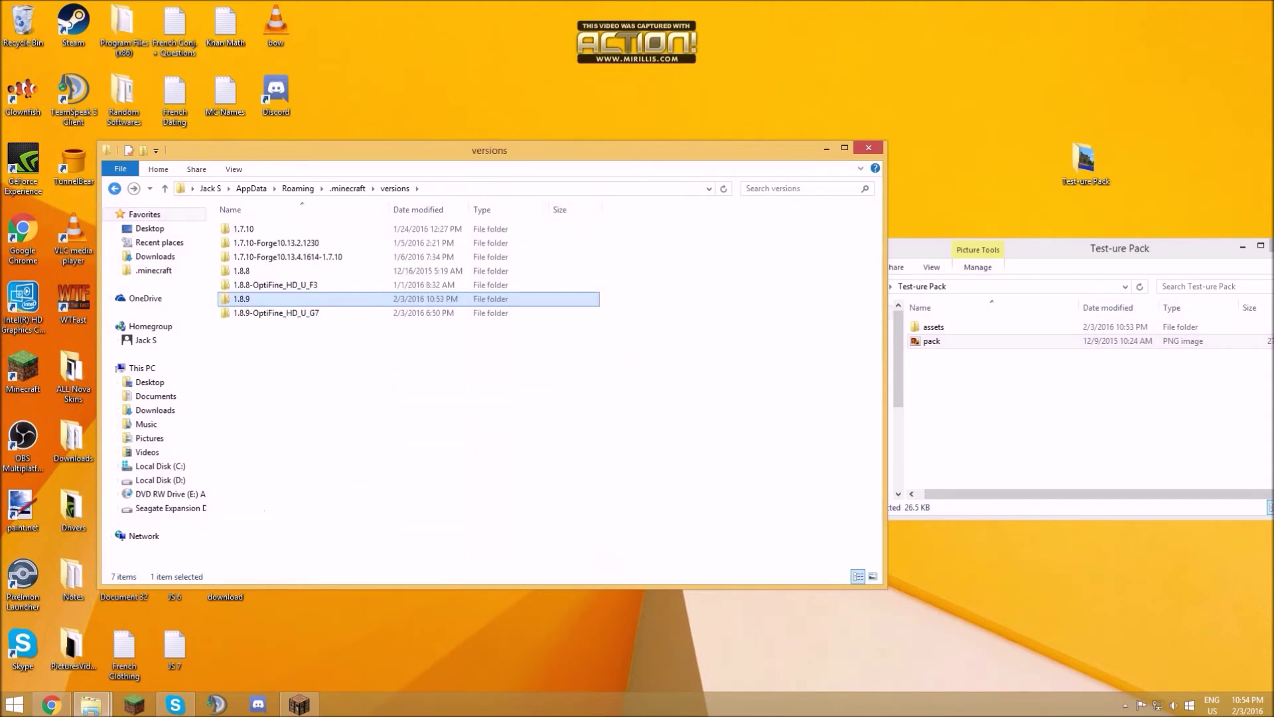
pyautogui.click(114, 188)
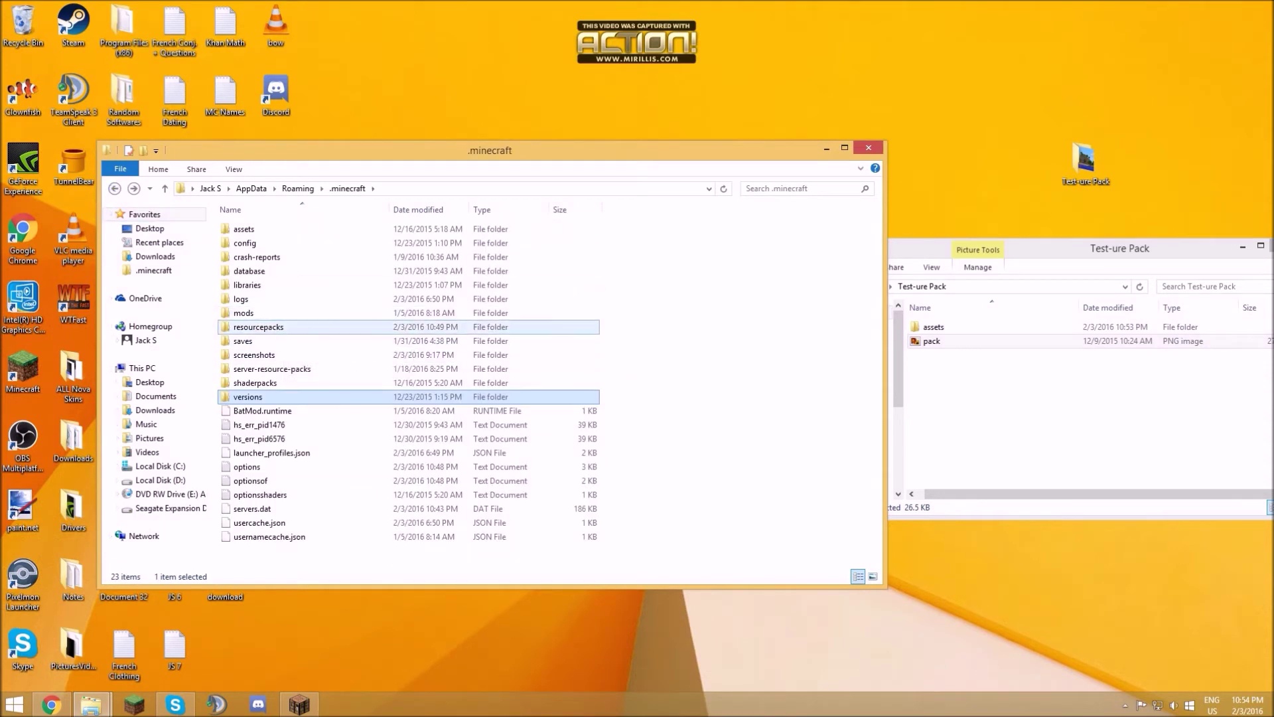
pyautogui.doubleClick(269, 329)
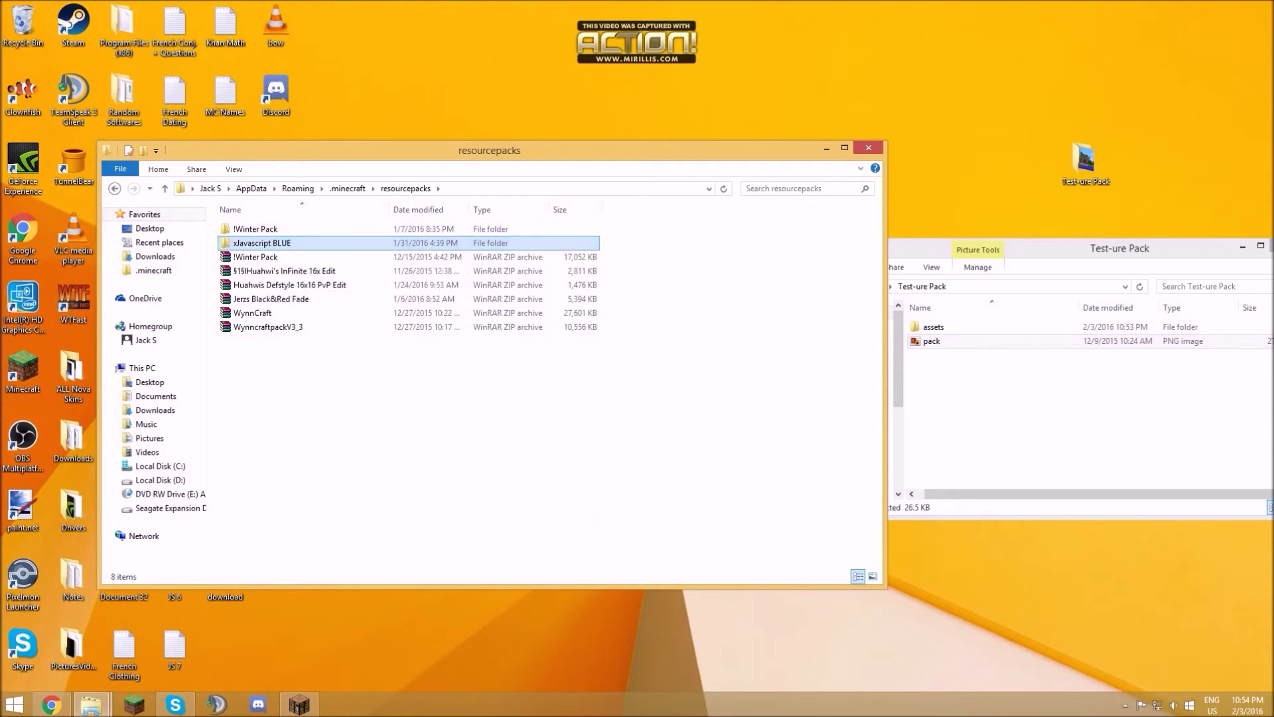
pyautogui.doubleClick(261, 243)
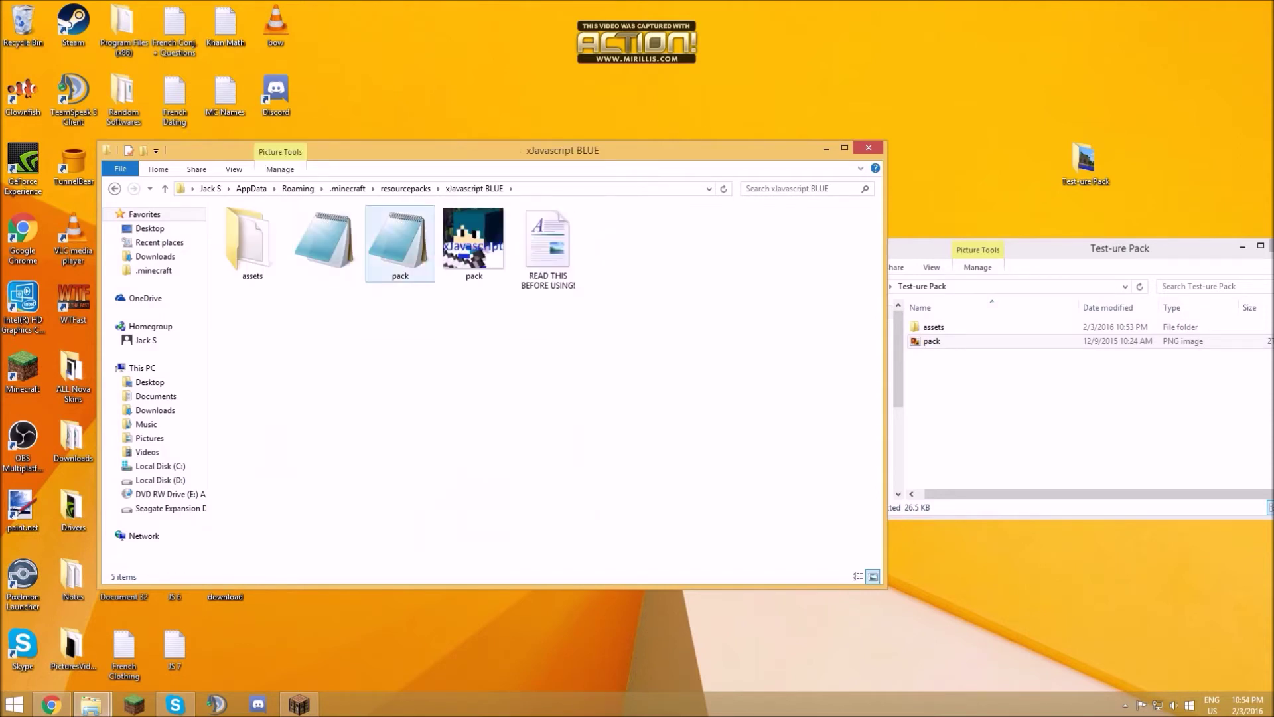
# Step: Copy pack.mcmeta from xJavascript BLUE into the Test-ure Pack folder
pyautogui.click(399, 244)
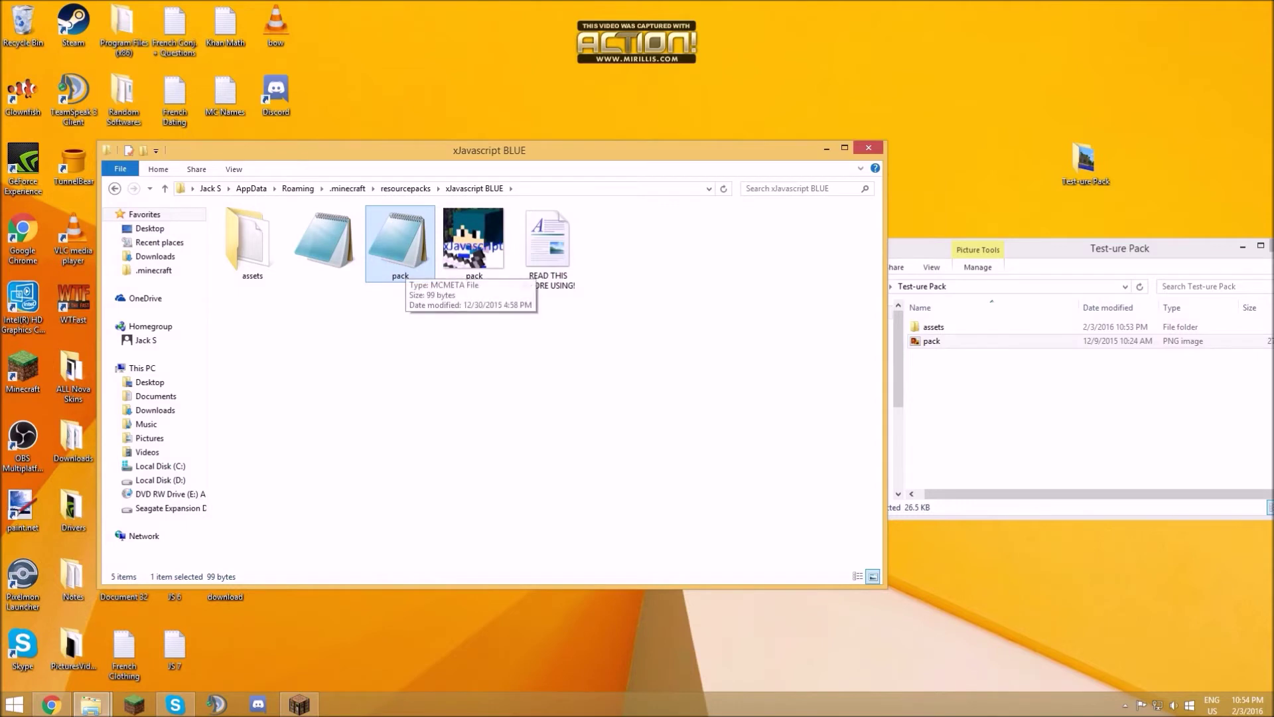
pyautogui.moveTo(399, 244); pyautogui.dragTo(996, 344)
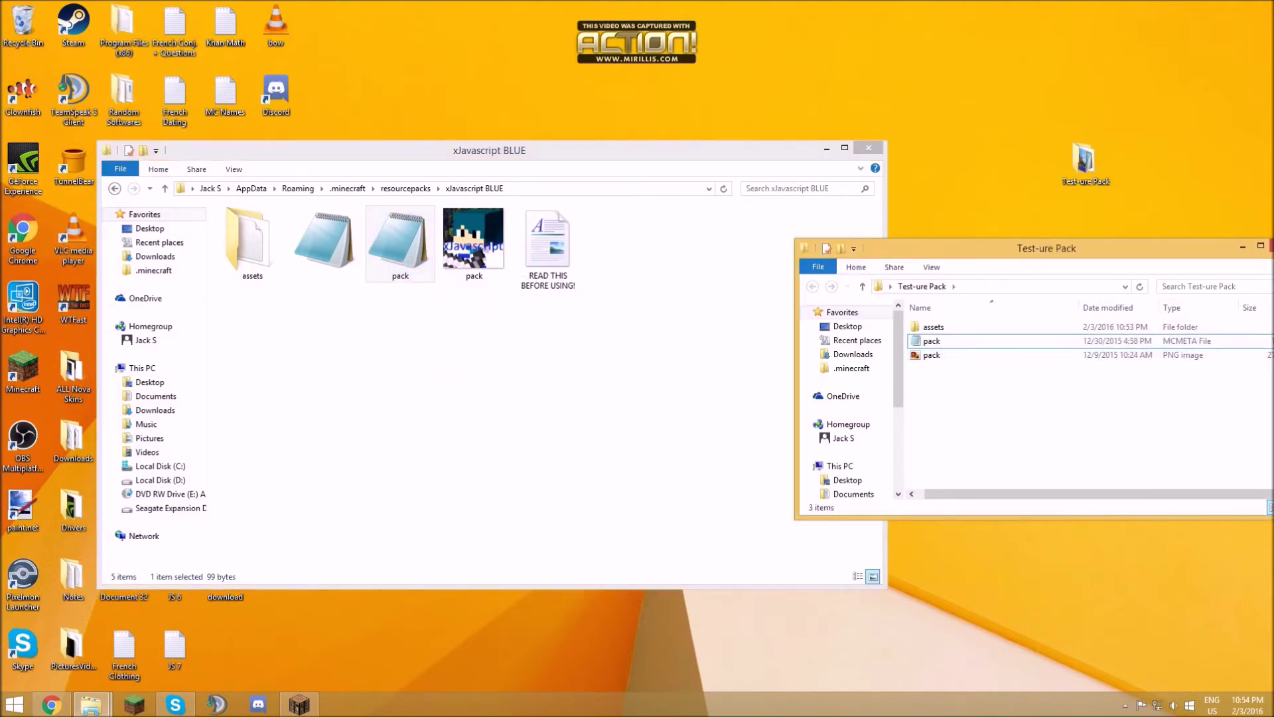
pyautogui.moveTo(991, 256); pyautogui.dragTo(543, 192)
# Step: Edit pack.mcmeta's description to Test-ure Pack in Notepad and close it
pyautogui.doubleClick(590, 276)
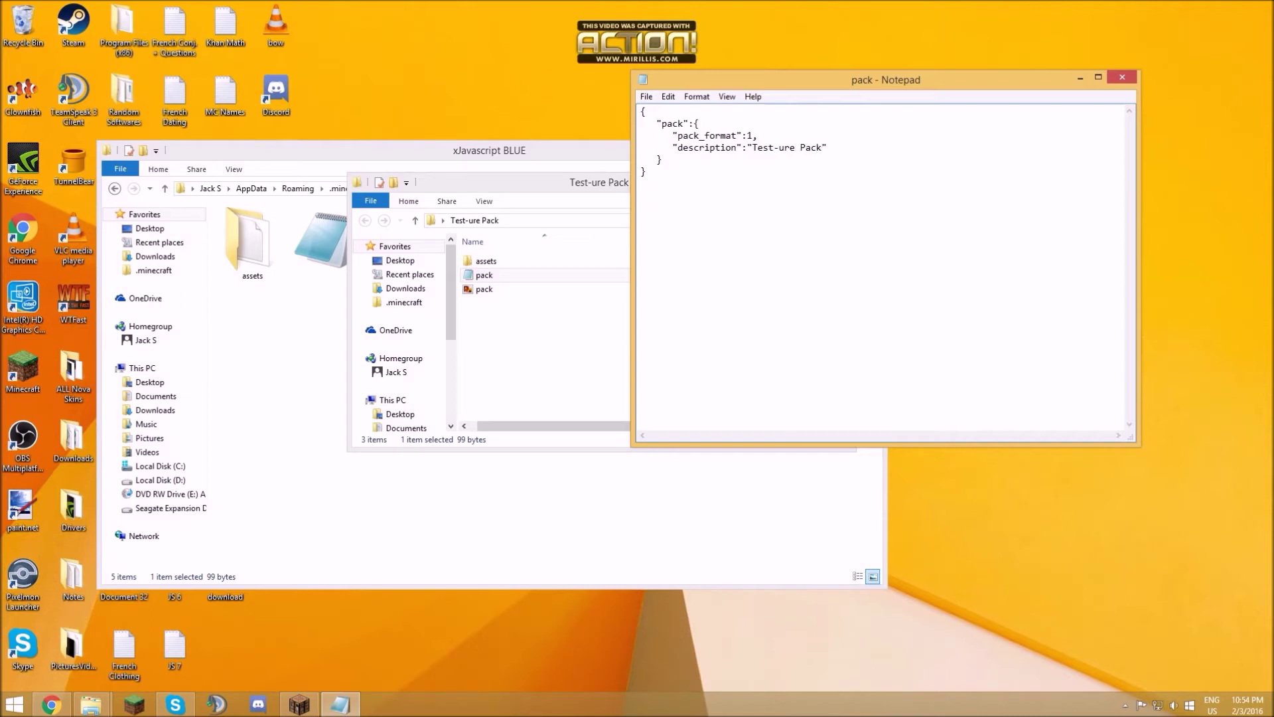
pyautogui.click(1122, 77)
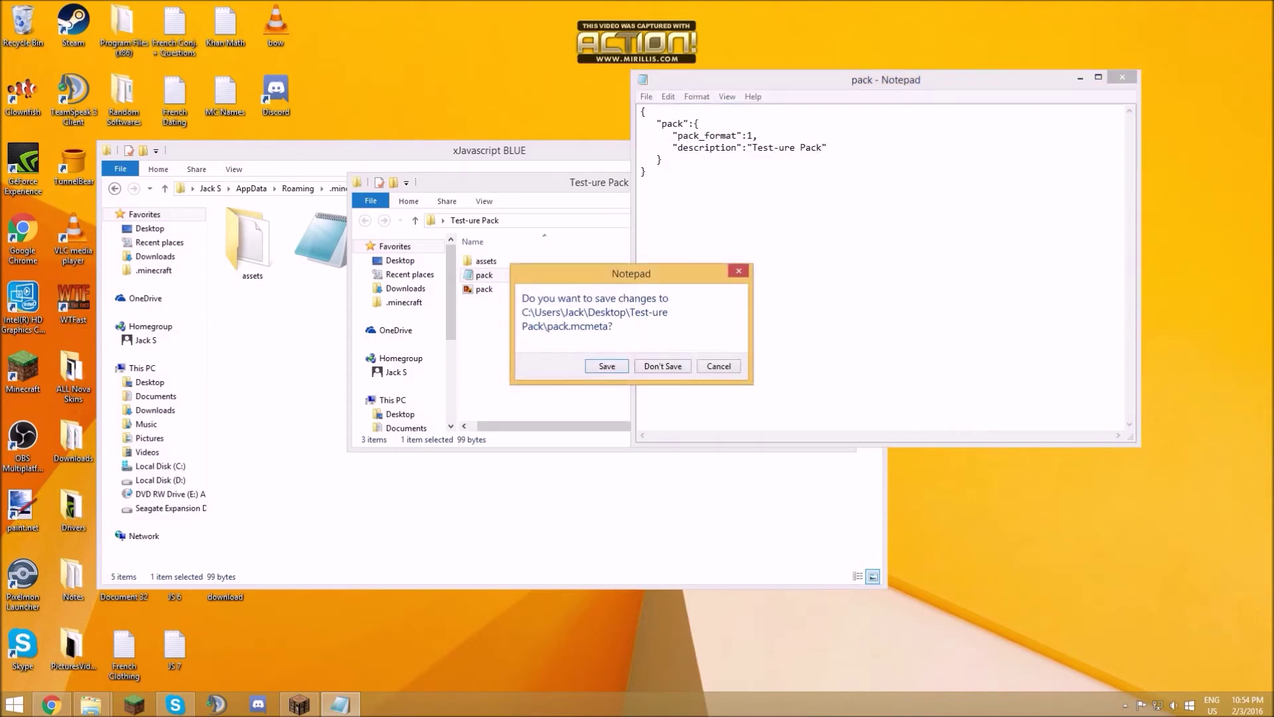
pyautogui.press('n')
# Step: View the .DS_Store file from the xJavascript BLUE folder in Notepad
pyautogui.click(323, 244)
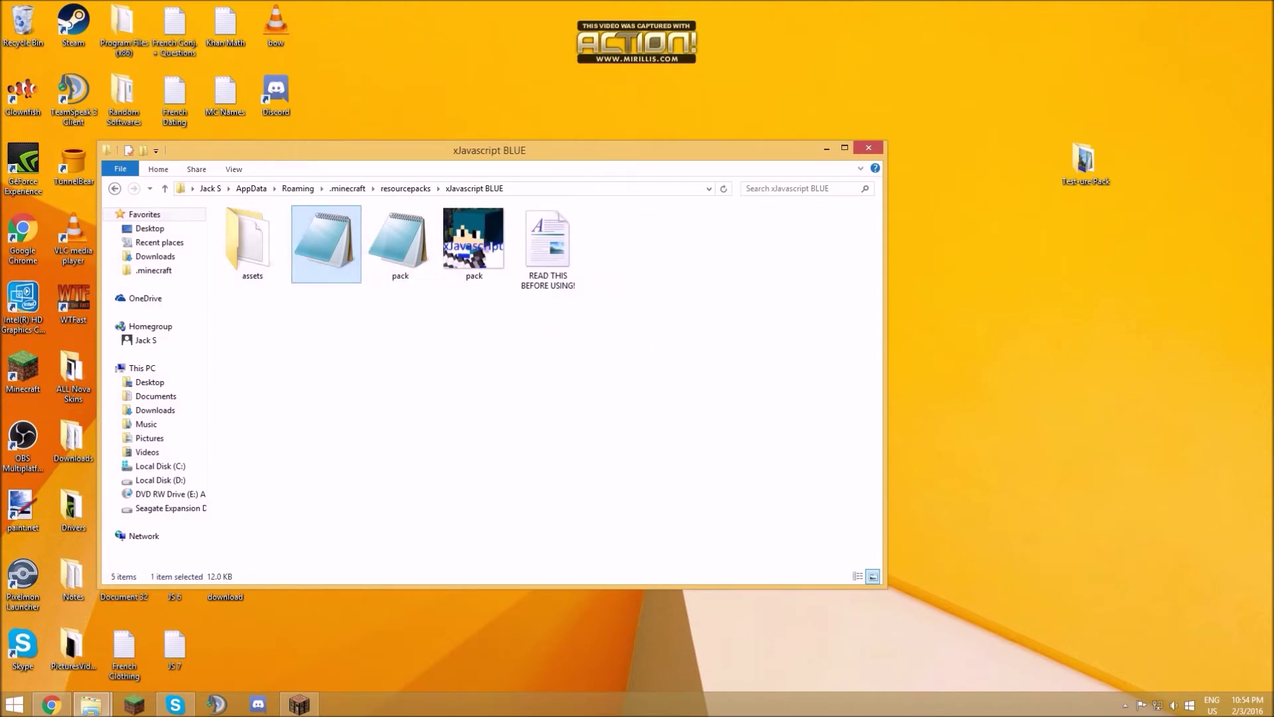
pyautogui.press('Return')
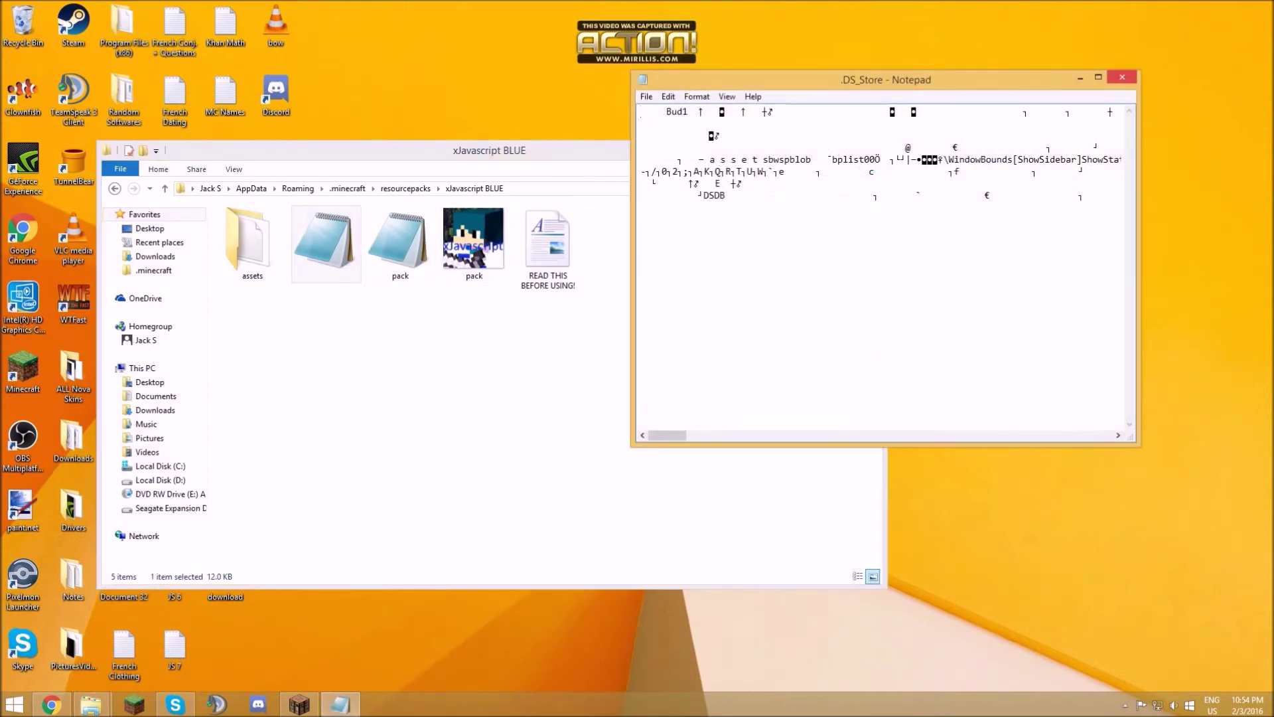
# Step: Close the .DS_Store view in Notepad and toggle the Minecraft window
pyautogui.hotkey('alt', 'F4')
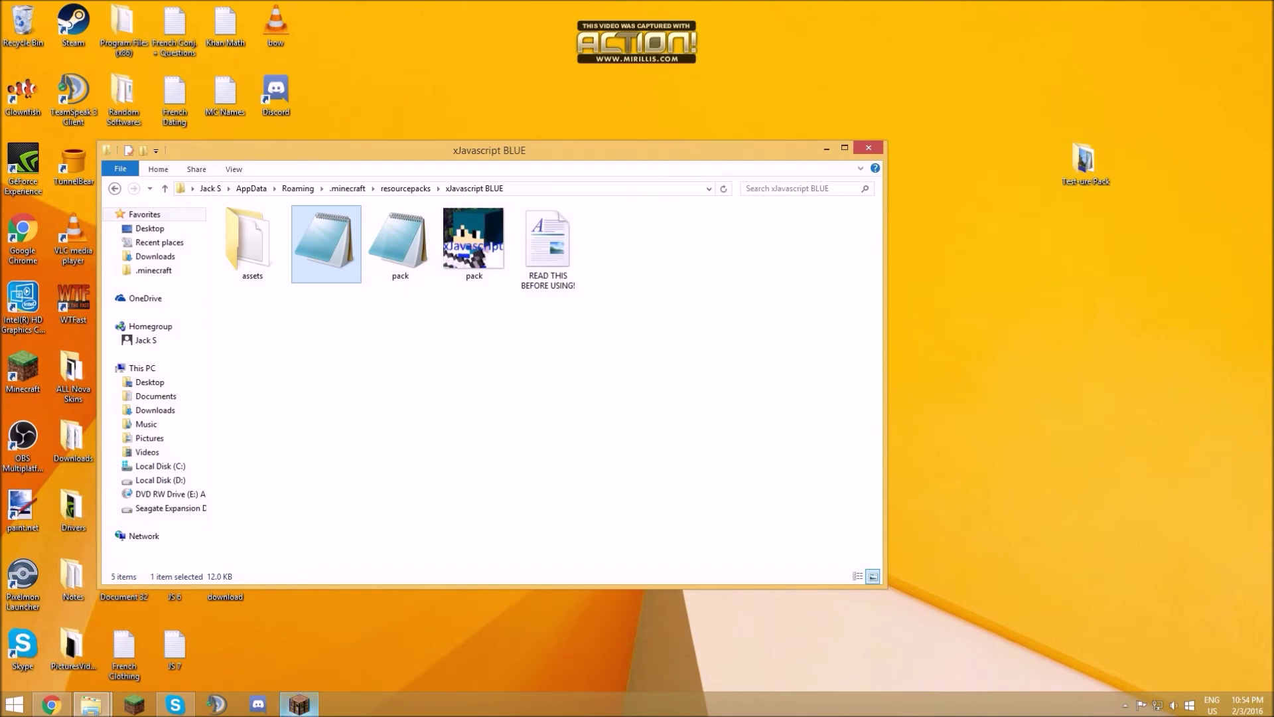
pyautogui.click(299, 704)
pyautogui.click(298, 703)
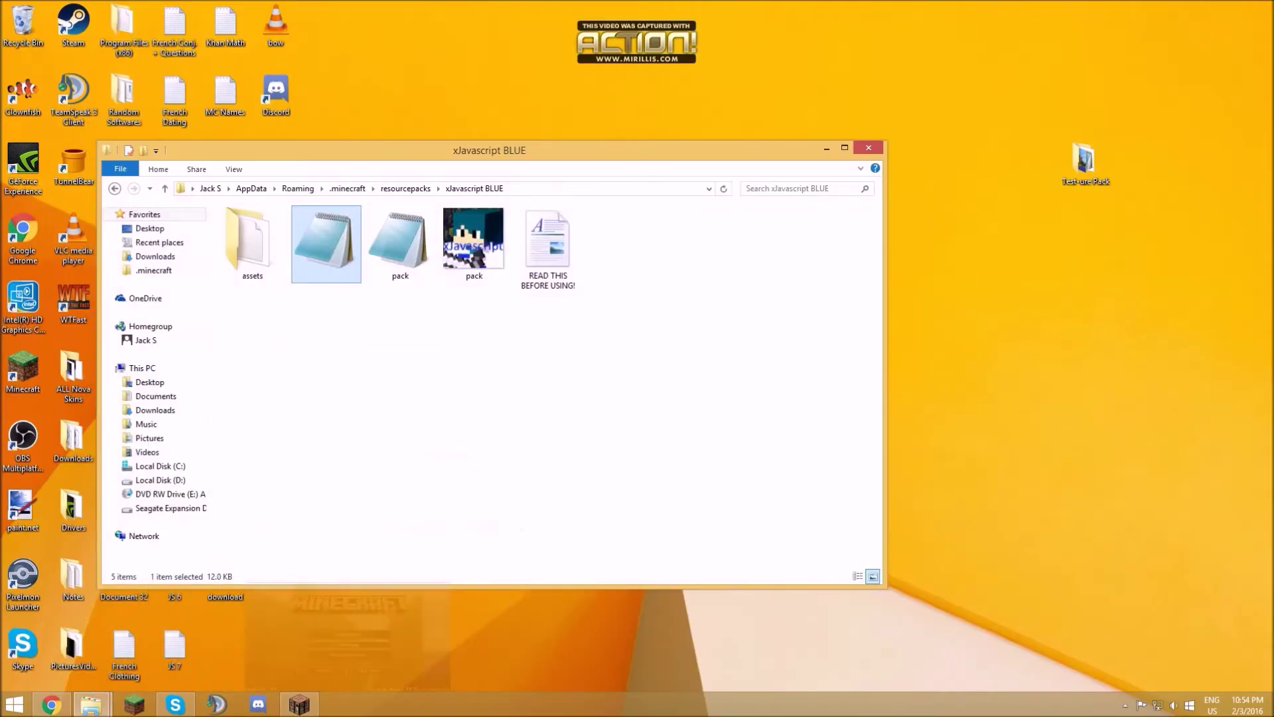
# Step: Paste the copied .DS_Store file into the Test-ure Pack folder
pyautogui.hotkey('alt', 'Tab')
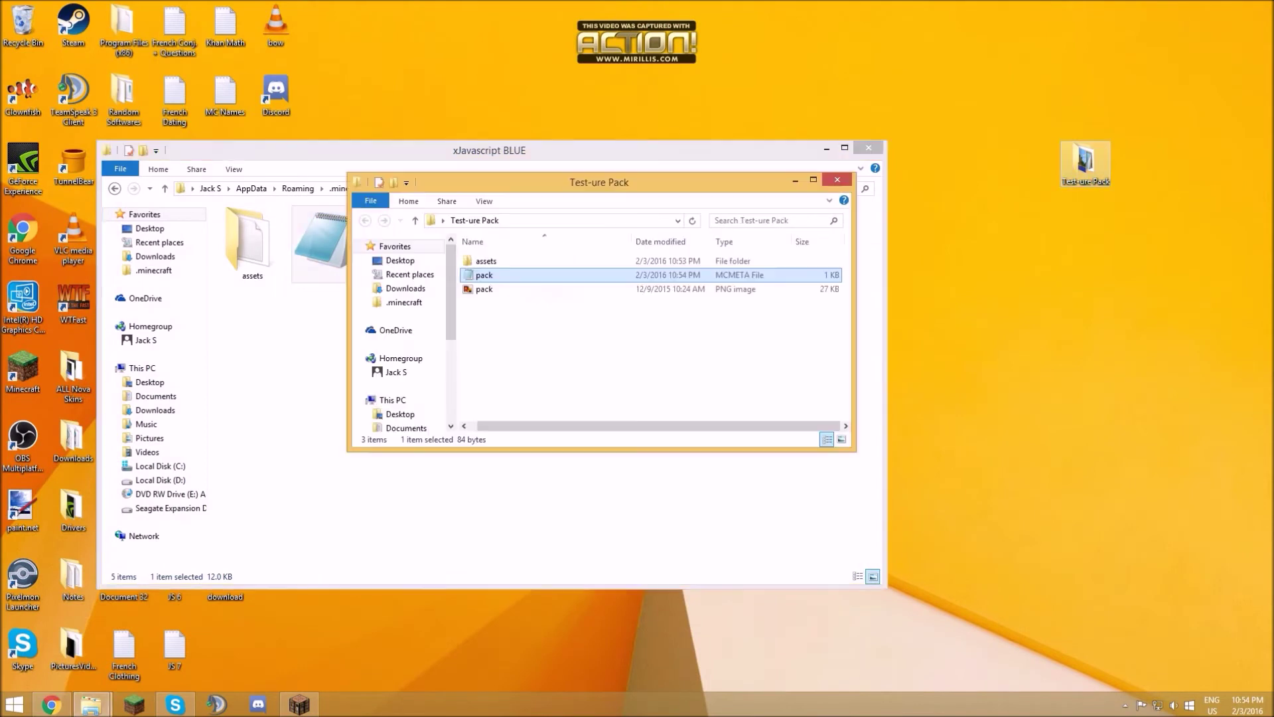
pyautogui.hotkey('ctrl', 'v')
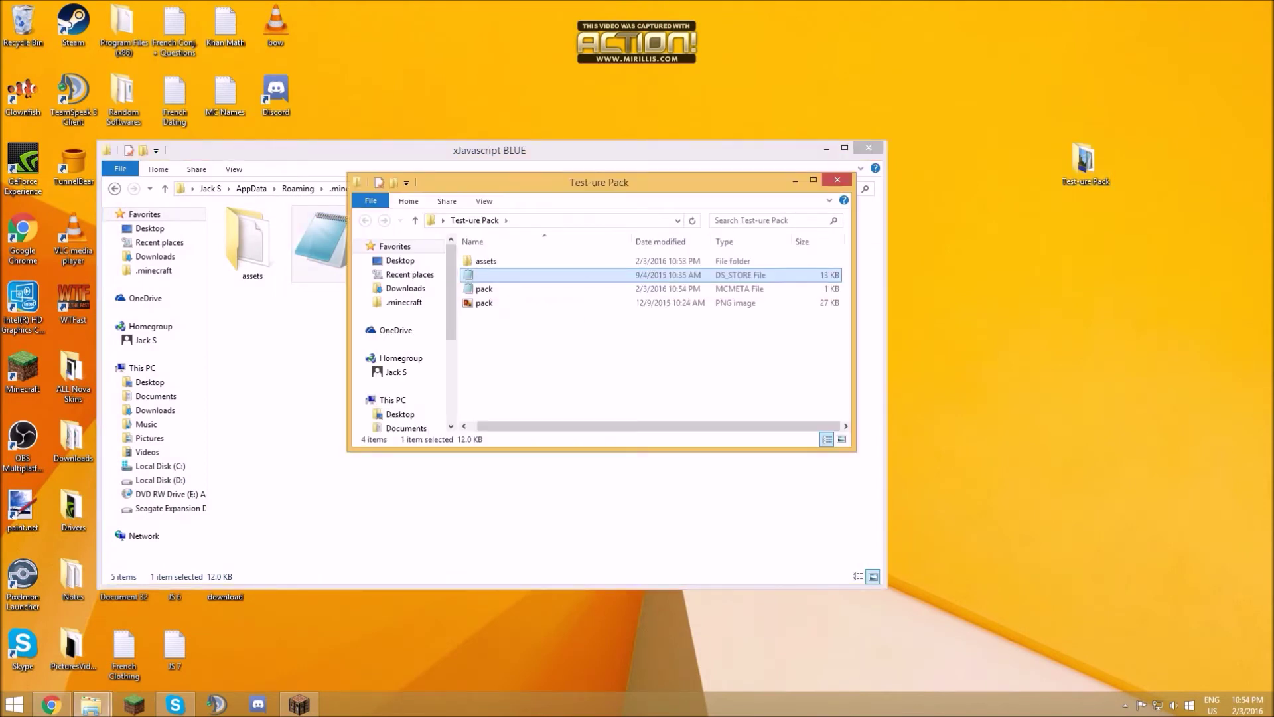
pyautogui.moveTo(537, 349); pyautogui.dragTo(602, 370)
# Step: Navigate into Test-ure Pack's assets\minecraft folder
pyautogui.moveTo(737, 389); pyautogui.dragTo(675, 271)
pyautogui.moveTo(587, 336); pyautogui.dragTo(707, 399)
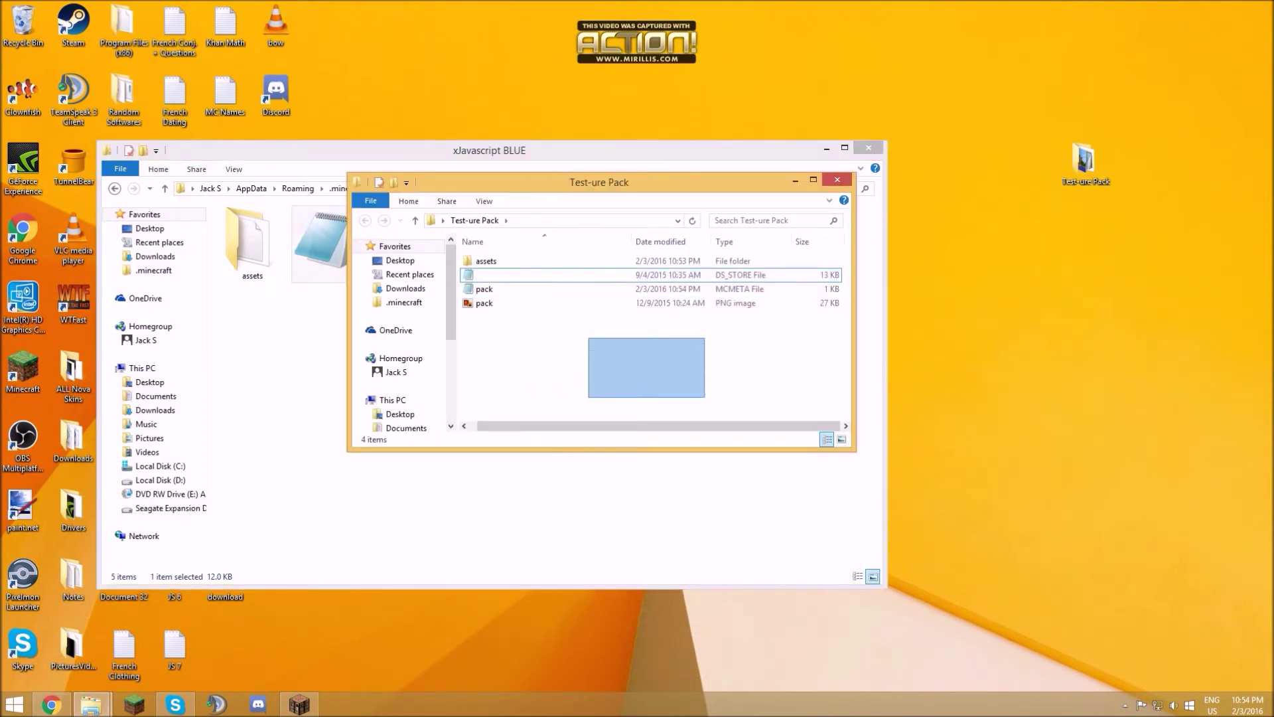
pyautogui.doubleClick(488, 261)
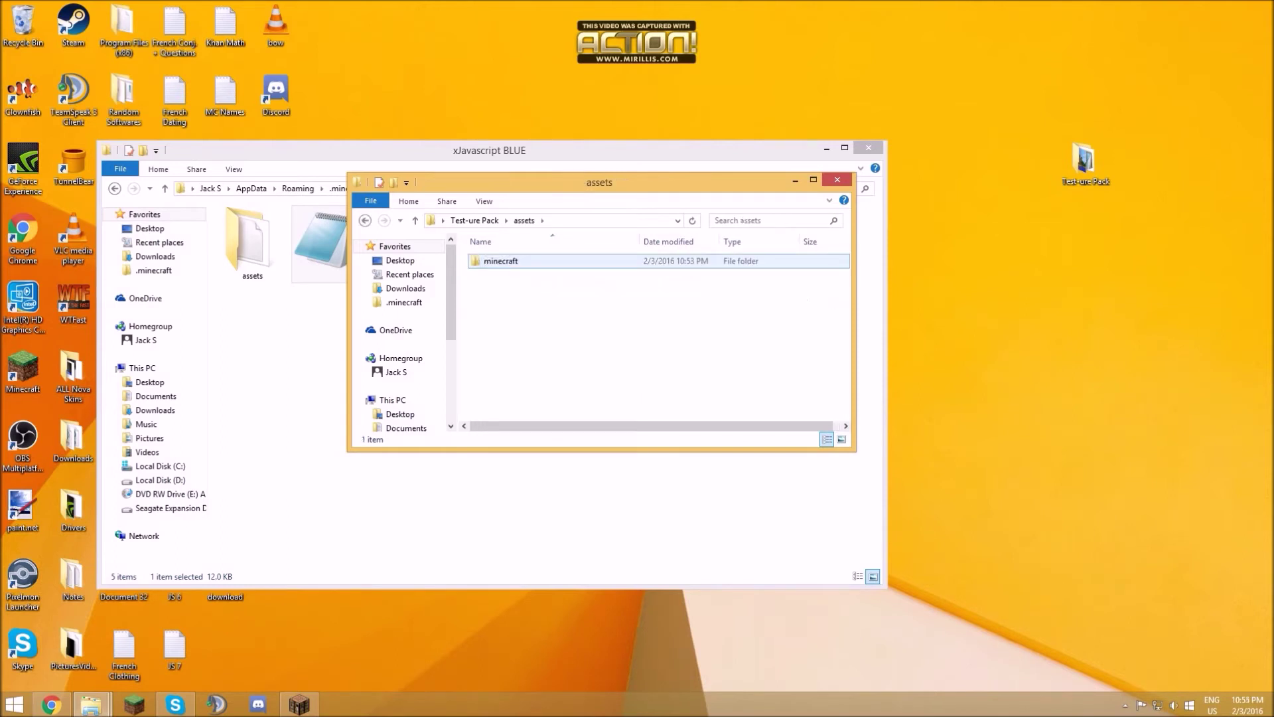
pyautogui.doubleClick(493, 261)
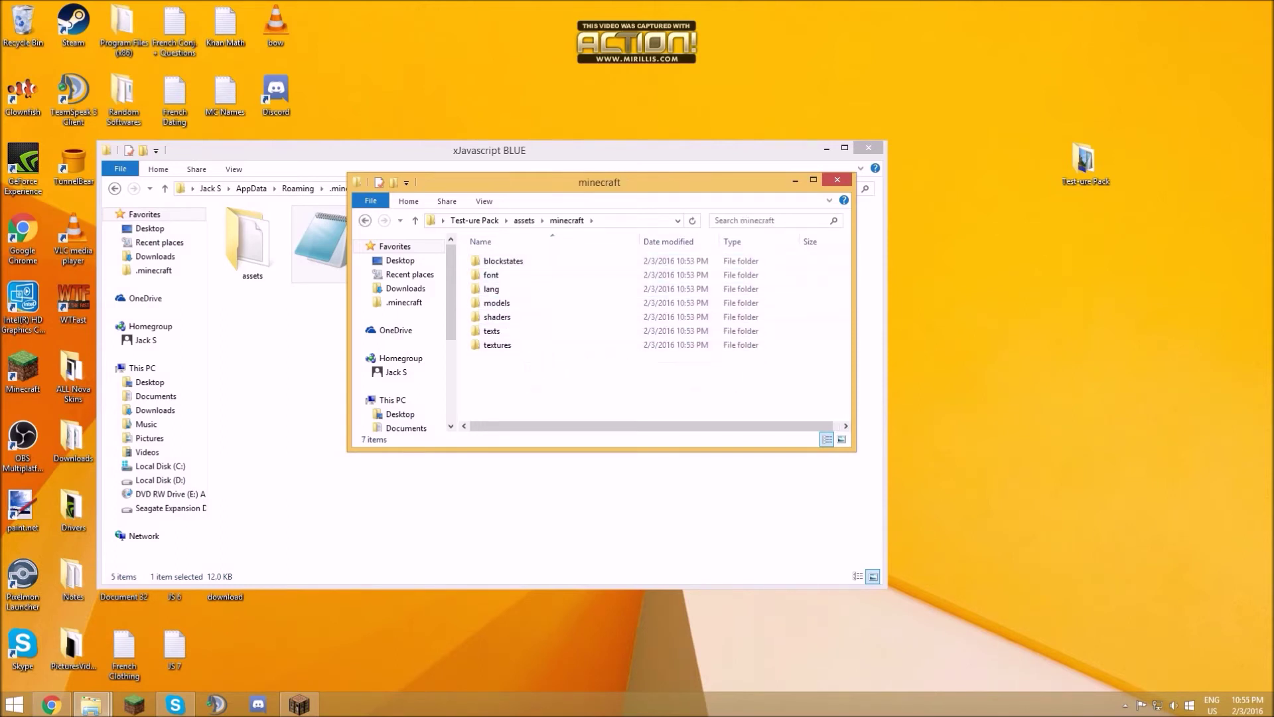
pyautogui.press('BackSpace')
pyautogui.press('BackSpace')
pyautogui.doubleClick(487, 262)
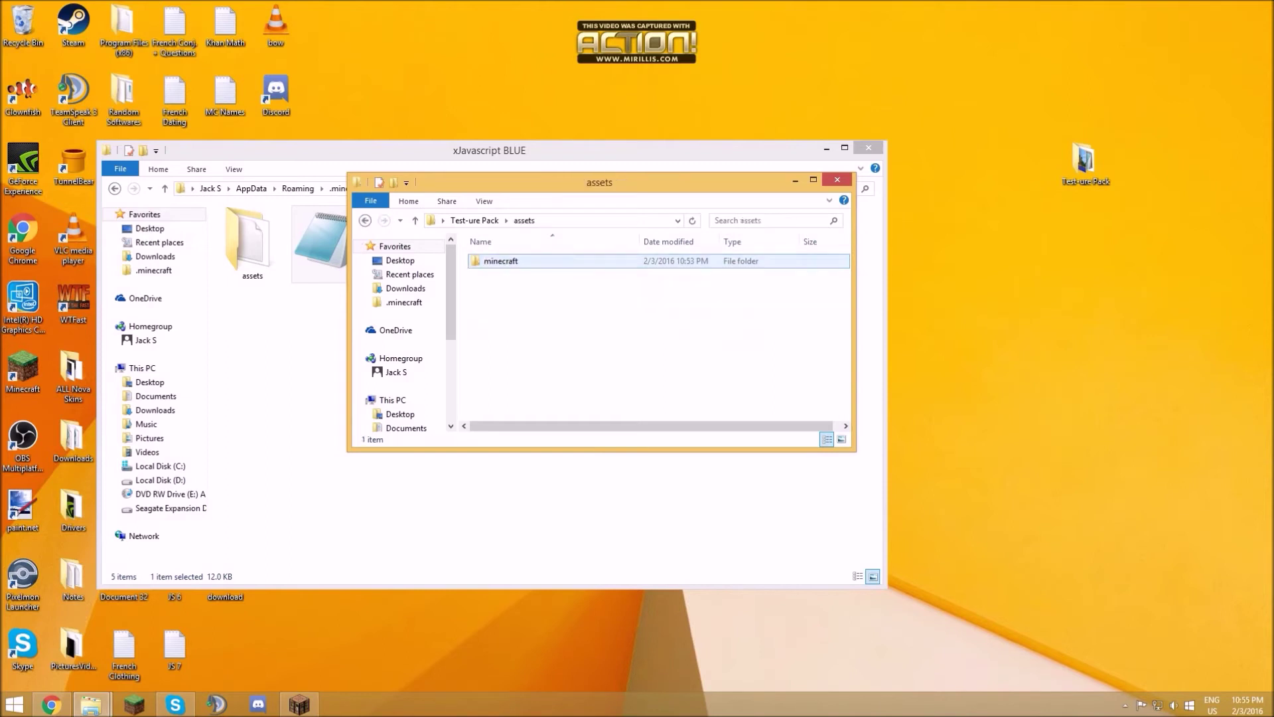
pyautogui.doubleClick(498, 260)
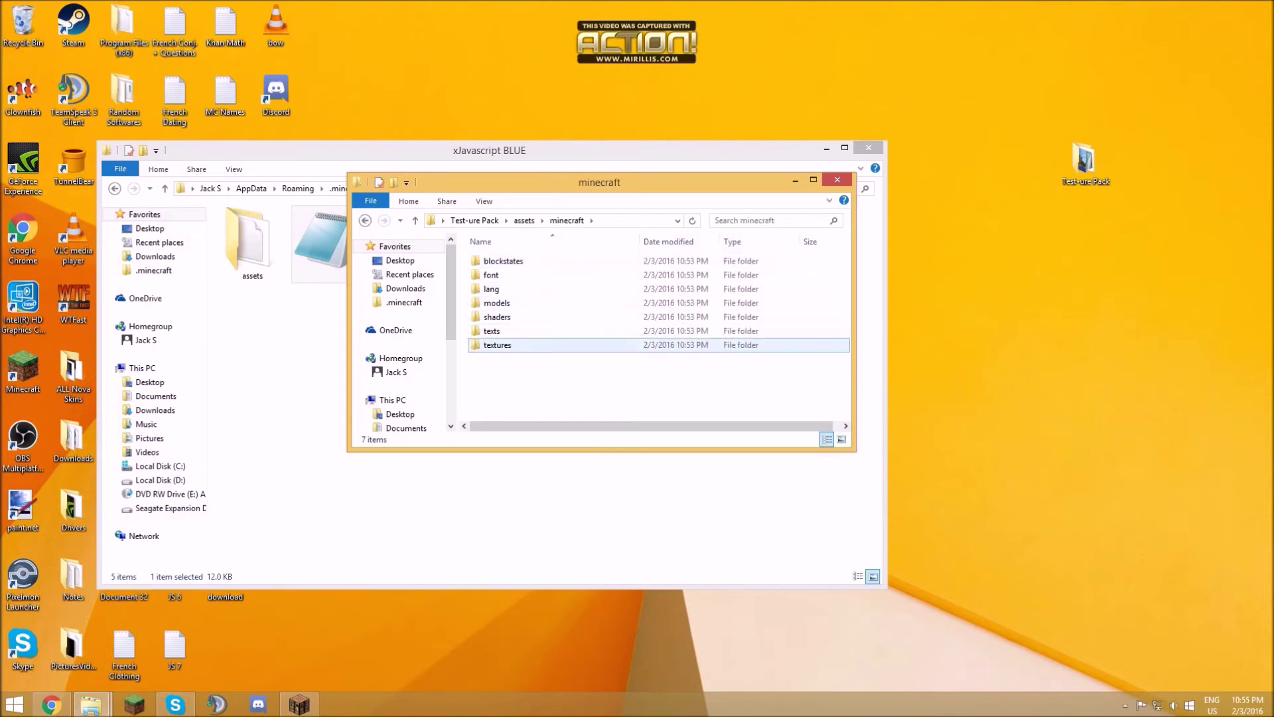
# Step: Open textures\items\apple_golden.png with paint.net from Explorer
pyautogui.doubleClick(497, 344)
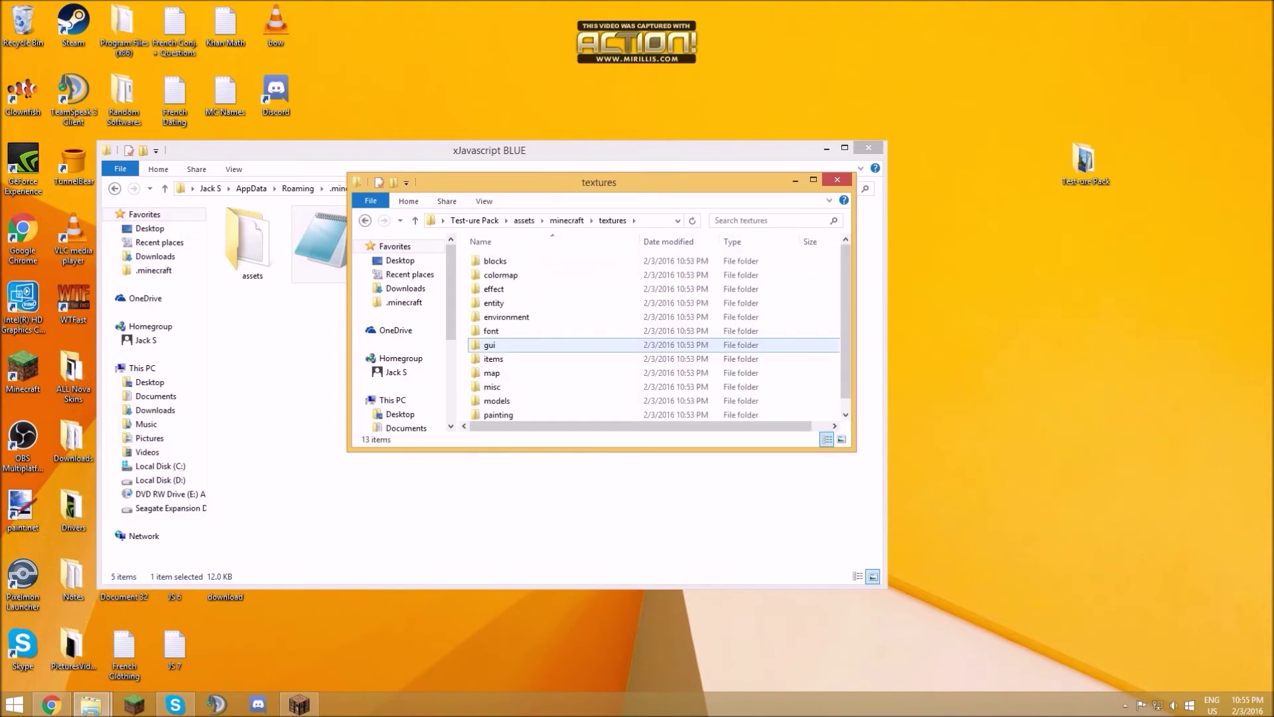
pyautogui.doubleClick(493, 359)
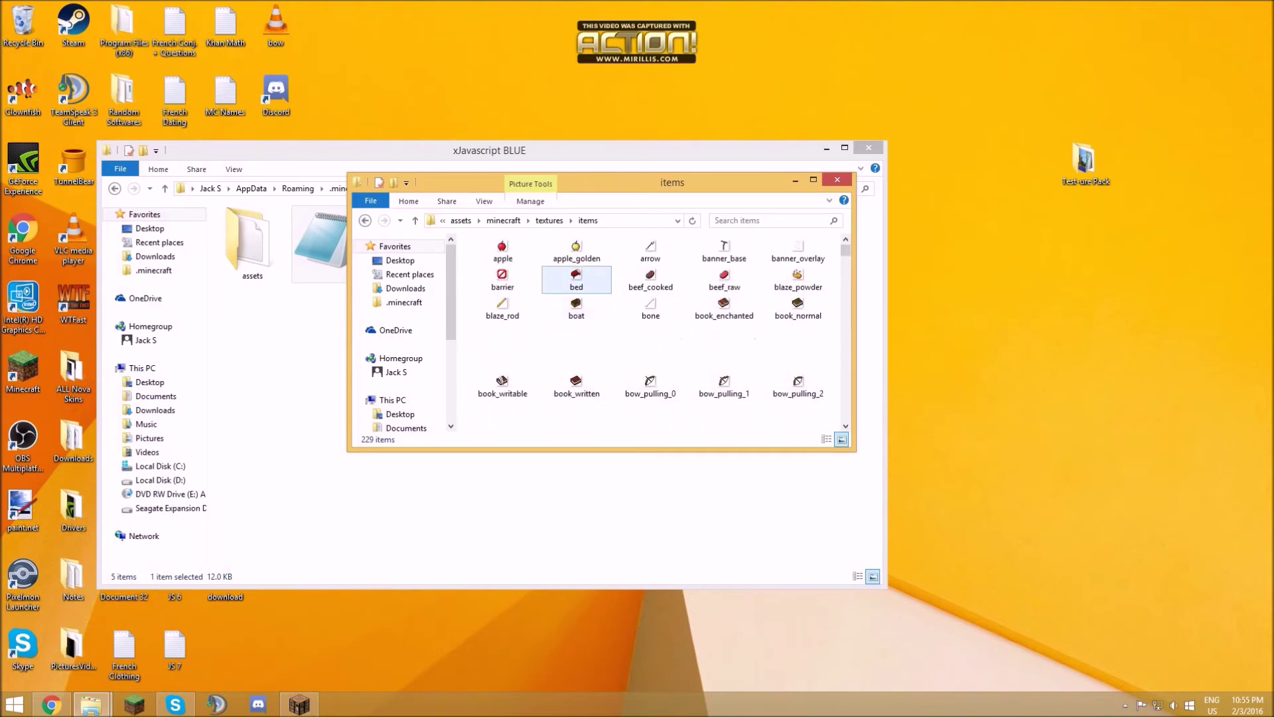
pyautogui.rightClick(579, 250)
pyautogui.moveTo(687, 363)
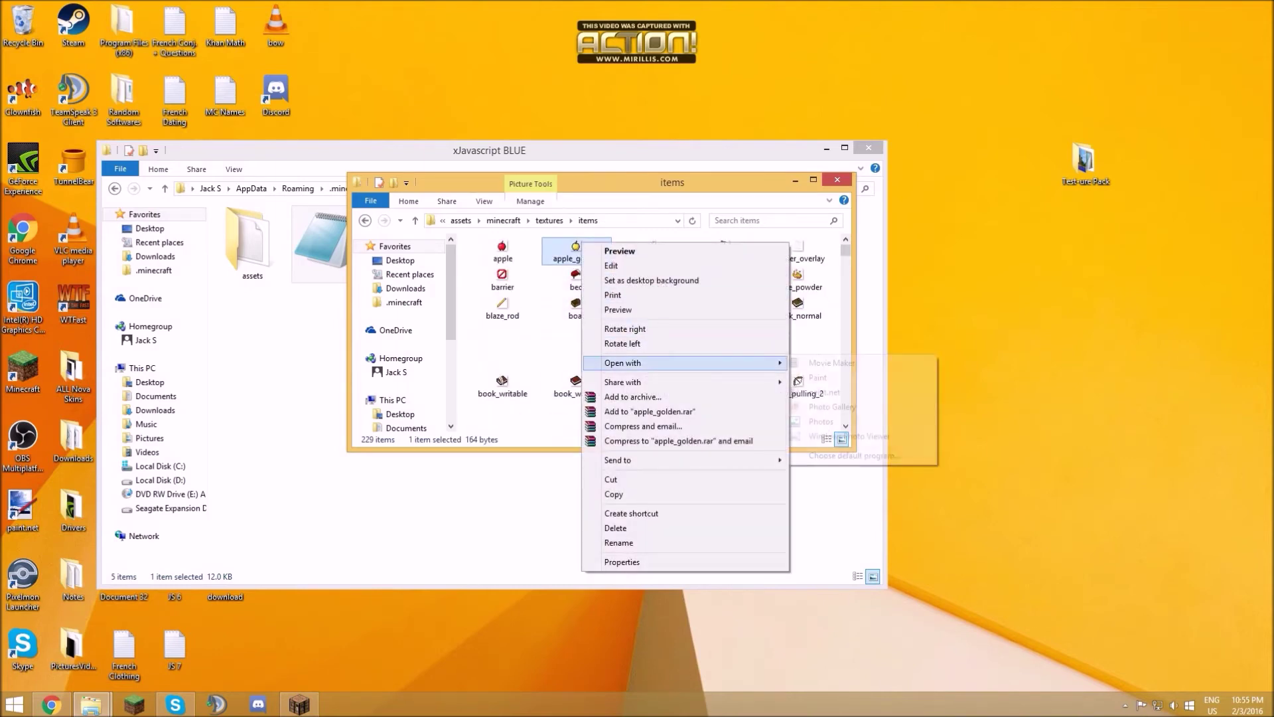
pyautogui.click(824, 393)
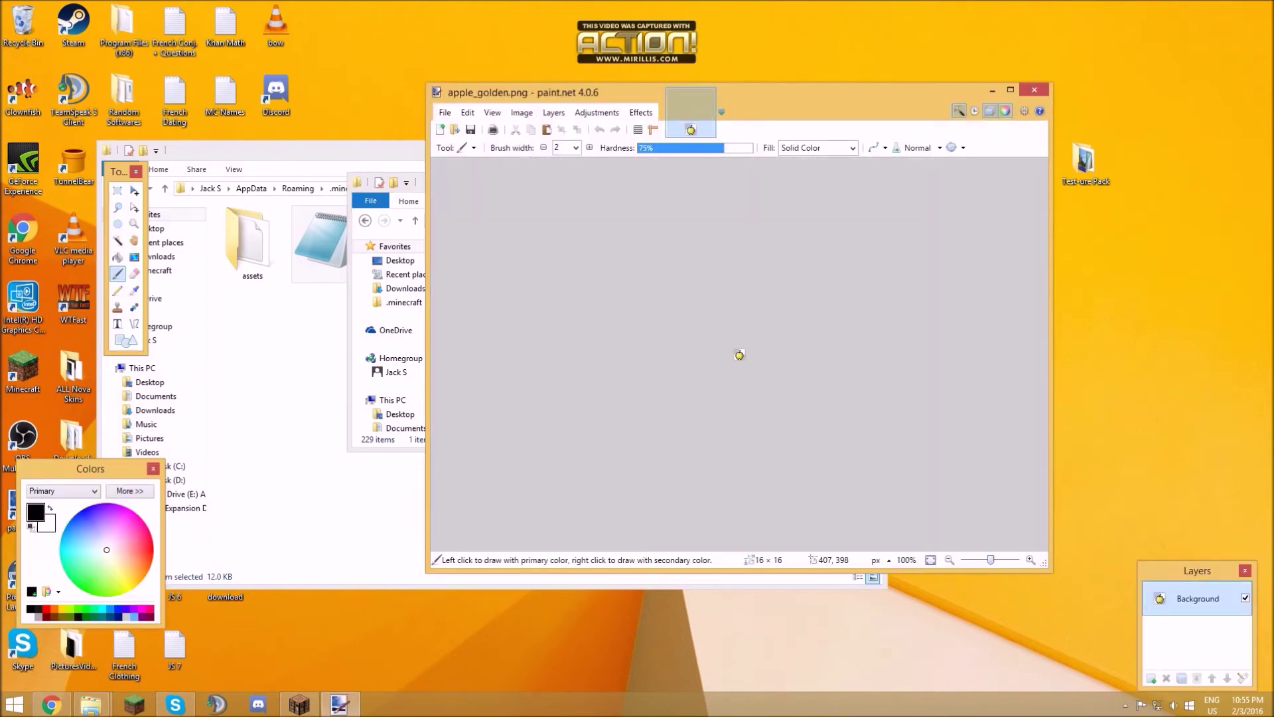
# Step: Draw a red face with the Pencil tool on apple_golden, save as PNG and close
pyautogui.click(1019, 560)
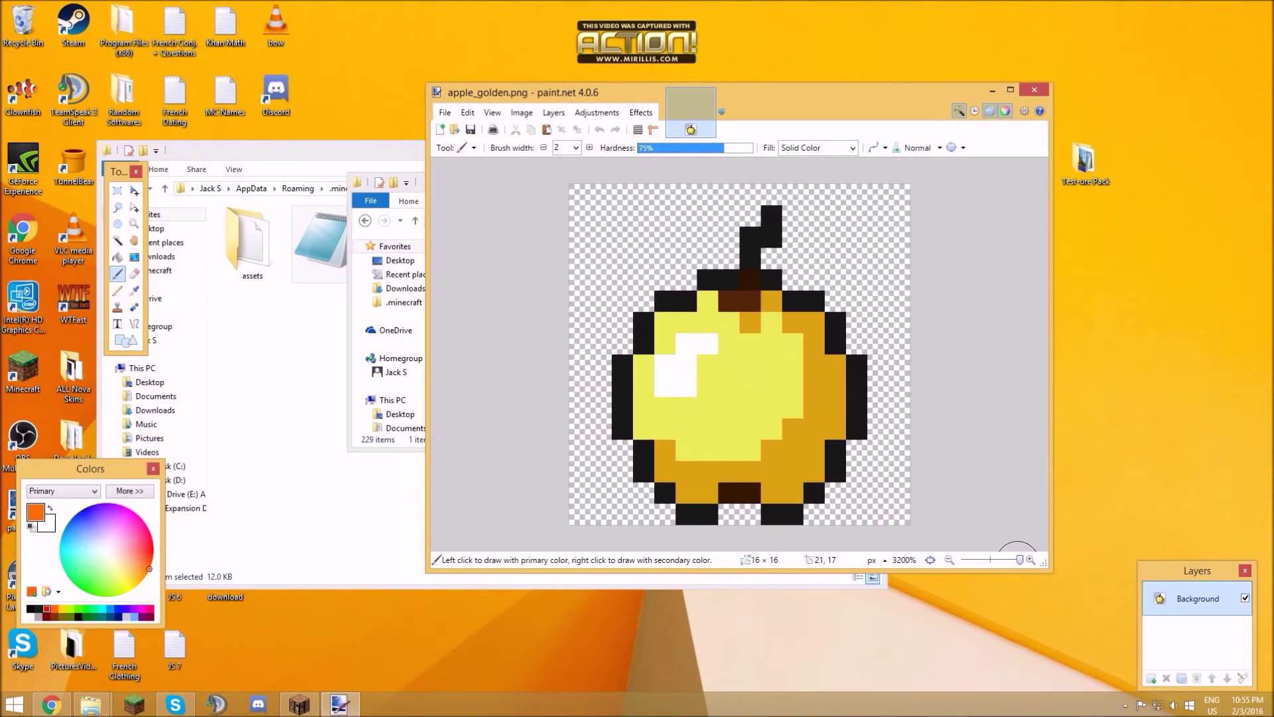
pyautogui.press('p')
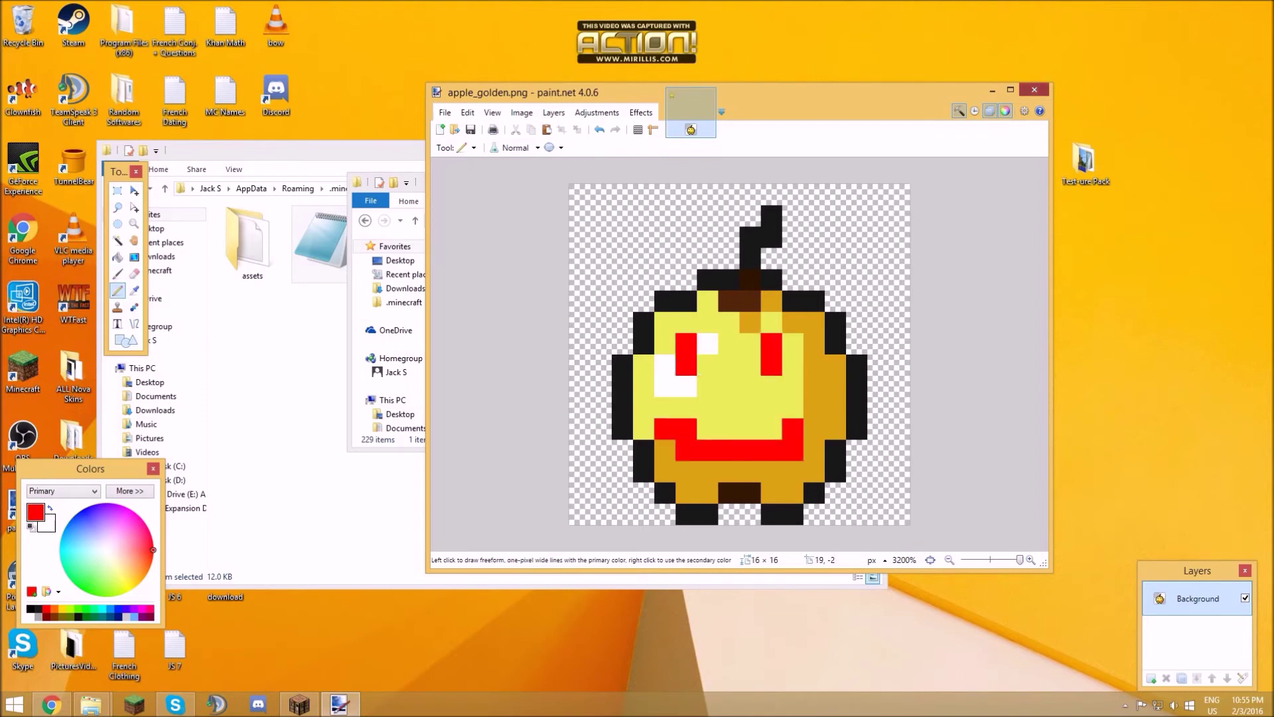
pyautogui.hotkey('ctrl', 'w')
pyautogui.press('Return')
pyautogui.press('Return')
pyautogui.hotkey('ctrl', 'w')
# Step: Bring up the resourcepacks Explorer window and reveal the desktop beside it
pyautogui.click(299, 705)
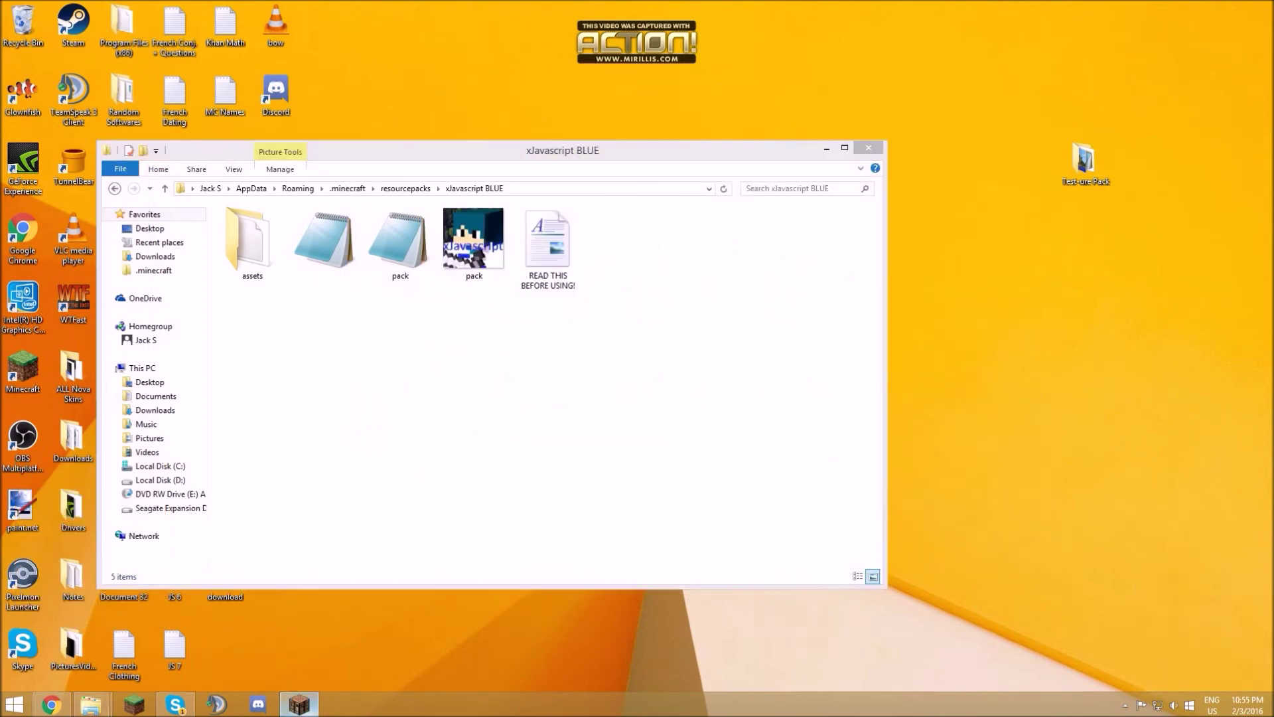
pyautogui.click(498, 558)
pyautogui.hotkey('alt', 'Tab')
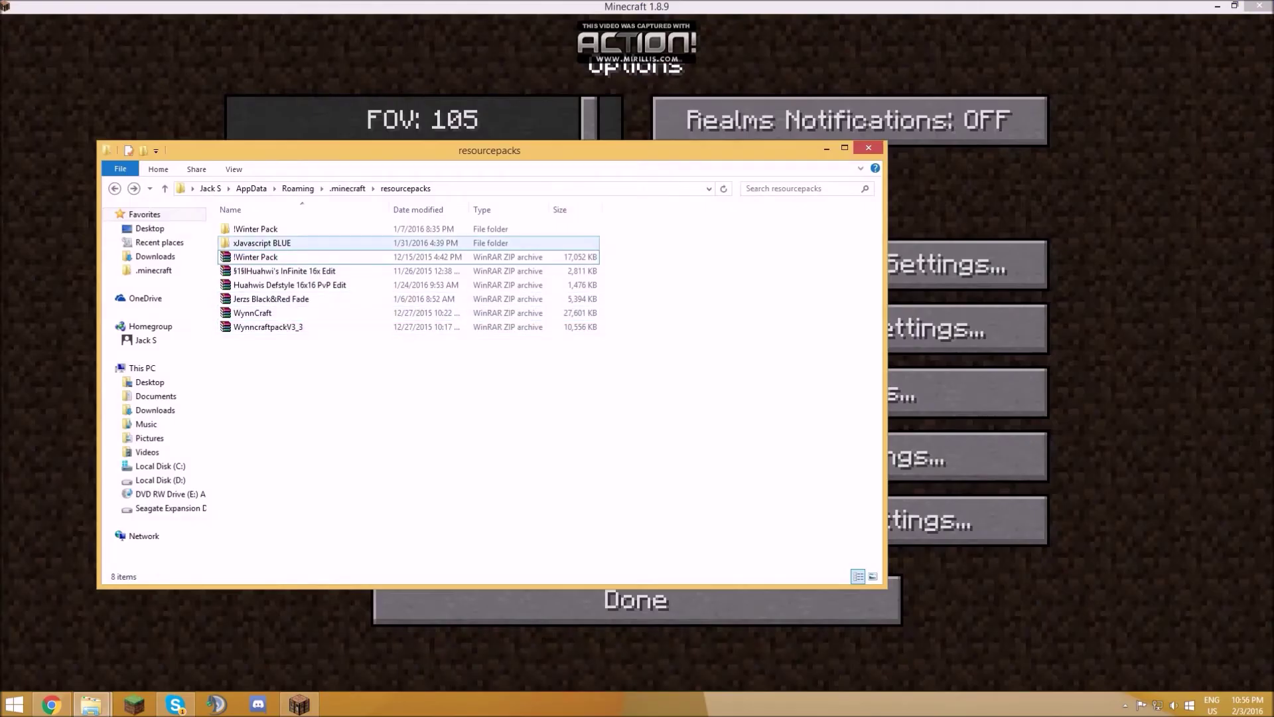
pyautogui.moveTo(287, 399); pyautogui.dragTo(354, 435)
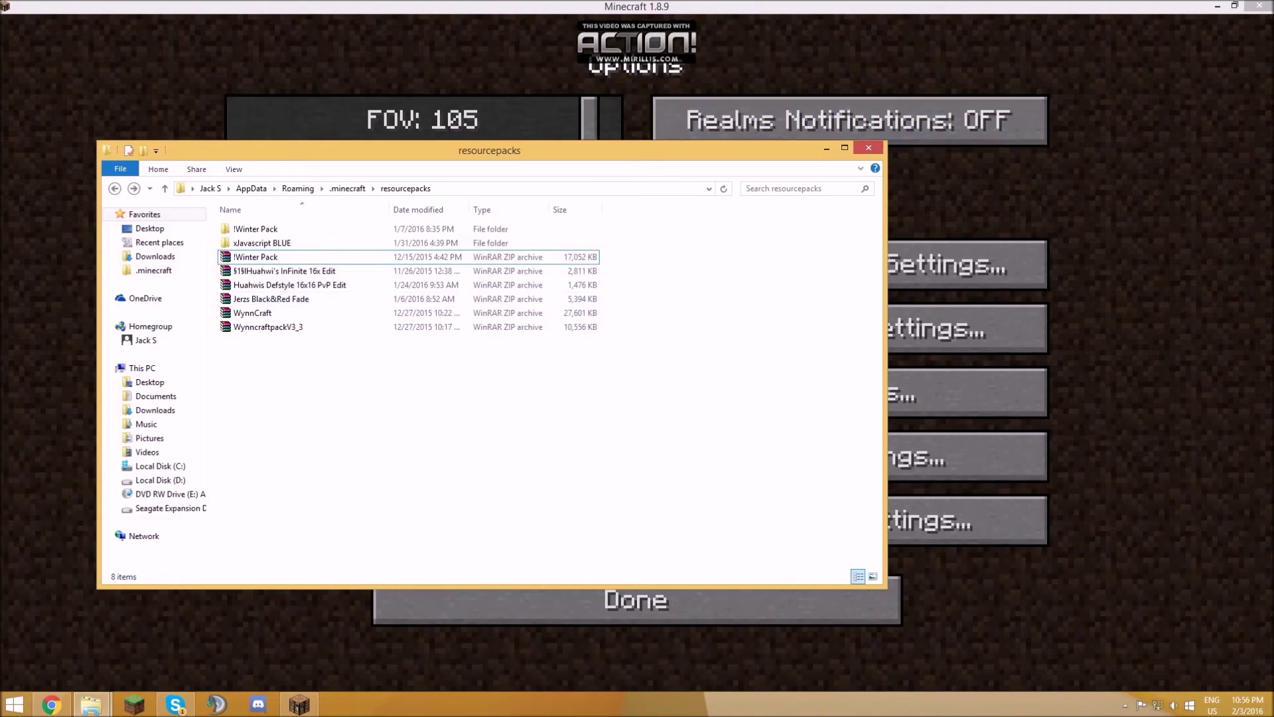
pyautogui.click(299, 705)
# Step: Drag the Test-ure Pack folder from the desktop into resourcepacks, then return to Minecraft
pyautogui.moveTo(1086, 159); pyautogui.dragTo(974, 250)
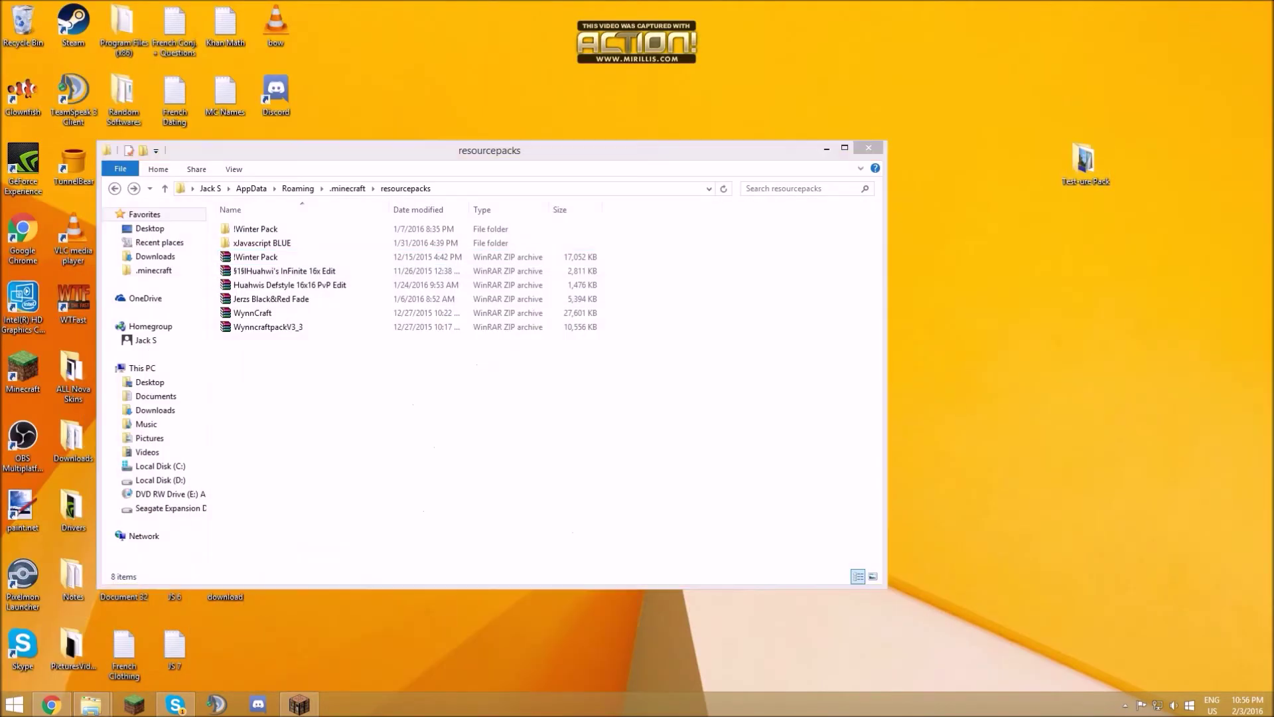
pyautogui.hotkey('alt', 'Tab')
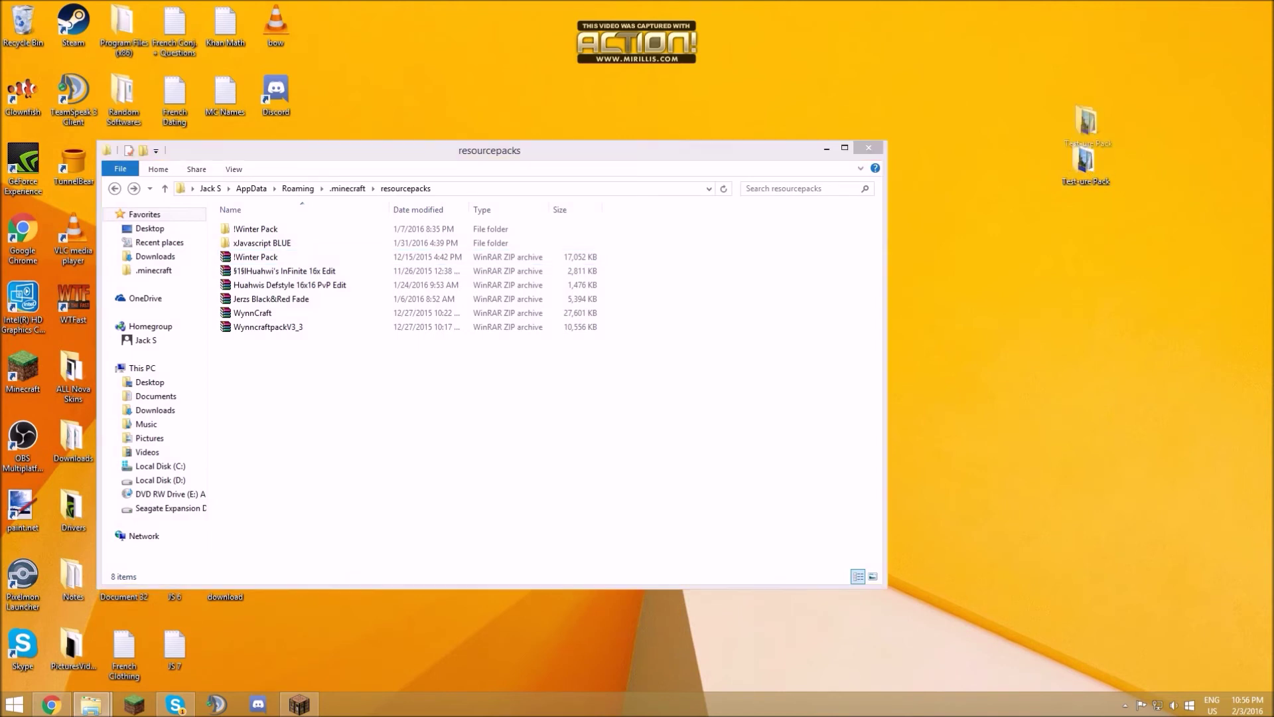
pyautogui.moveTo(1086, 159); pyautogui.dragTo(313, 399)
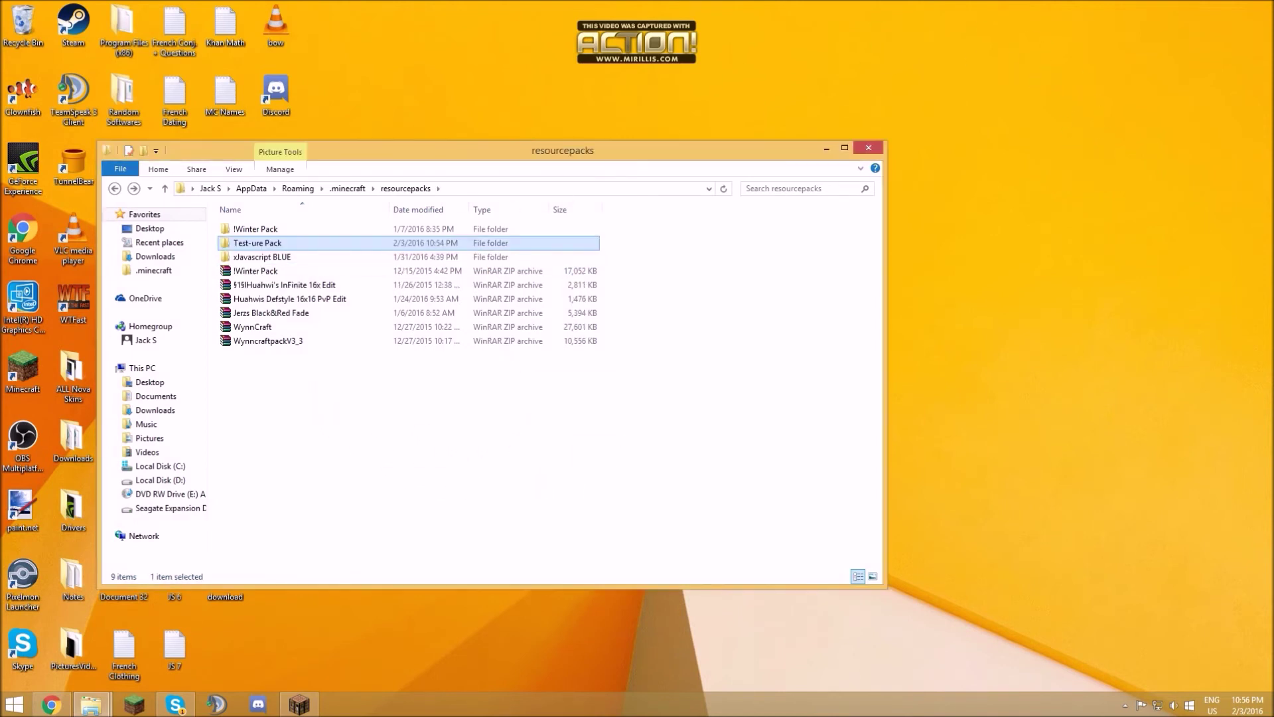
pyautogui.moveTo(253, 405); pyautogui.dragTo(329, 446)
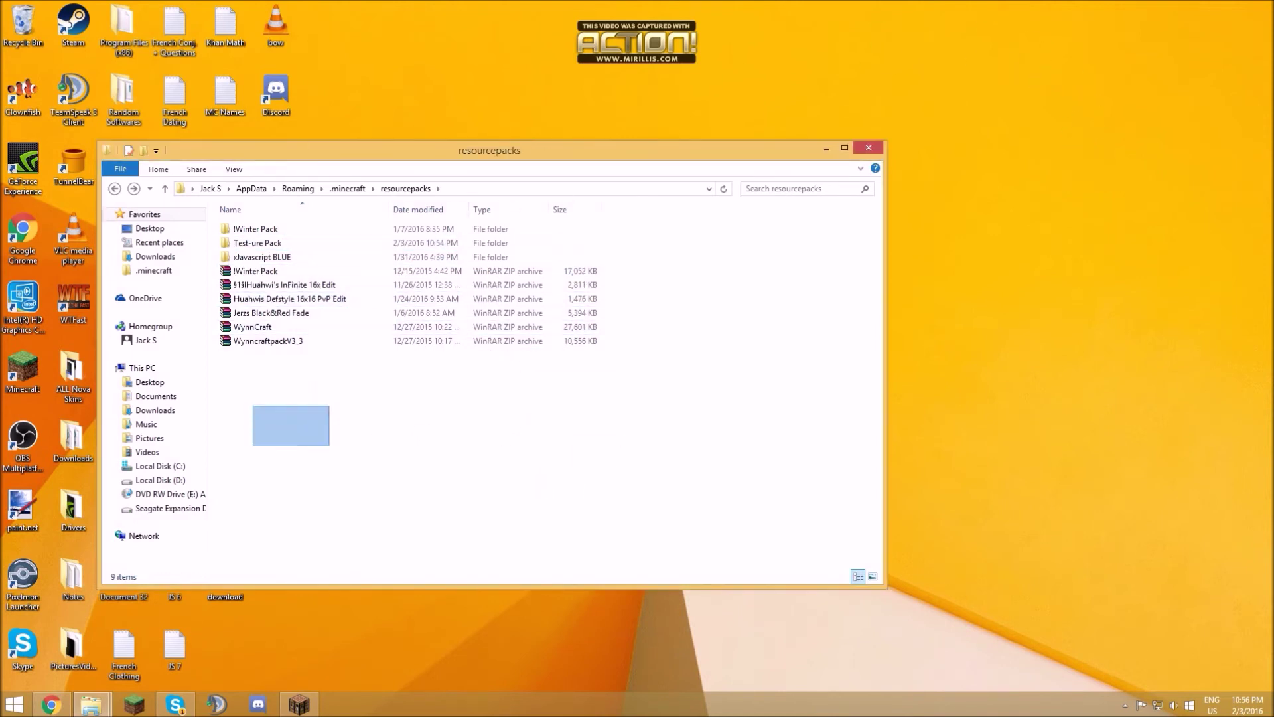
pyautogui.hotkey('alt', 'Up')
pyautogui.hotkey('alt', 'Left')
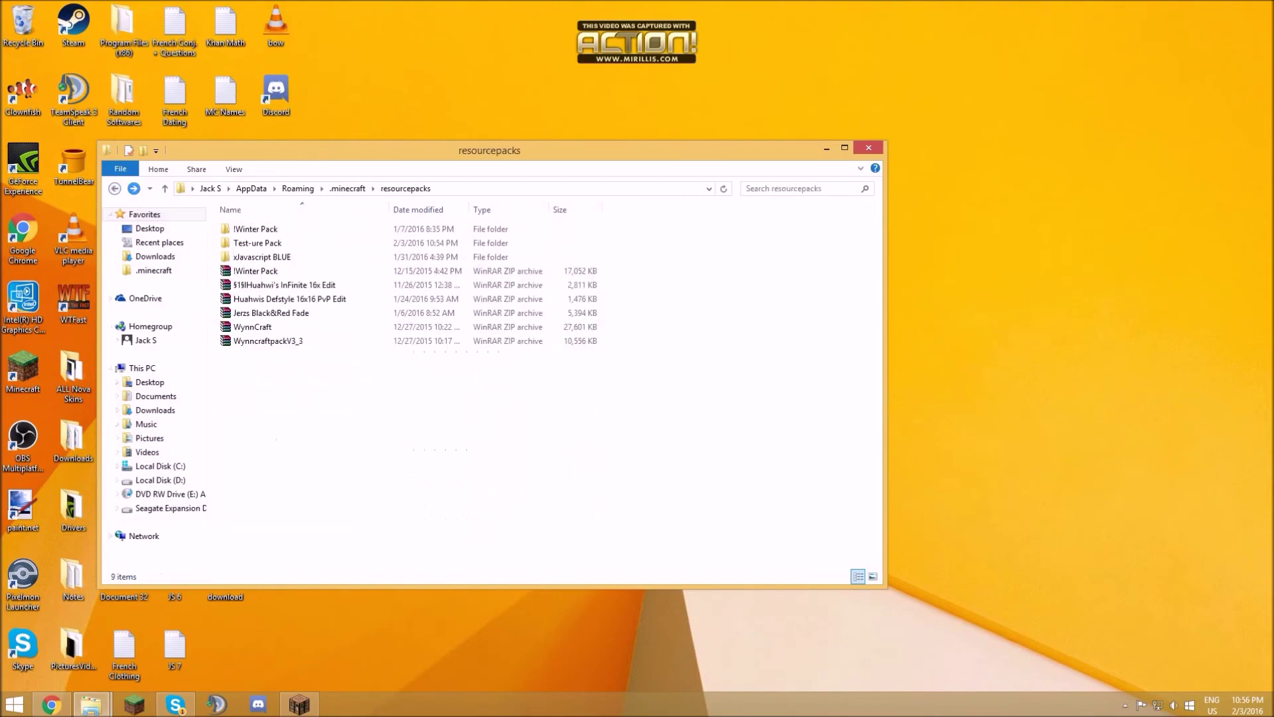
pyautogui.hotkey('alt', 'Tab')
# Step: Move Test-ure Pack to the Selected resource packs and confirm with Done
pyautogui.click(425, 521)
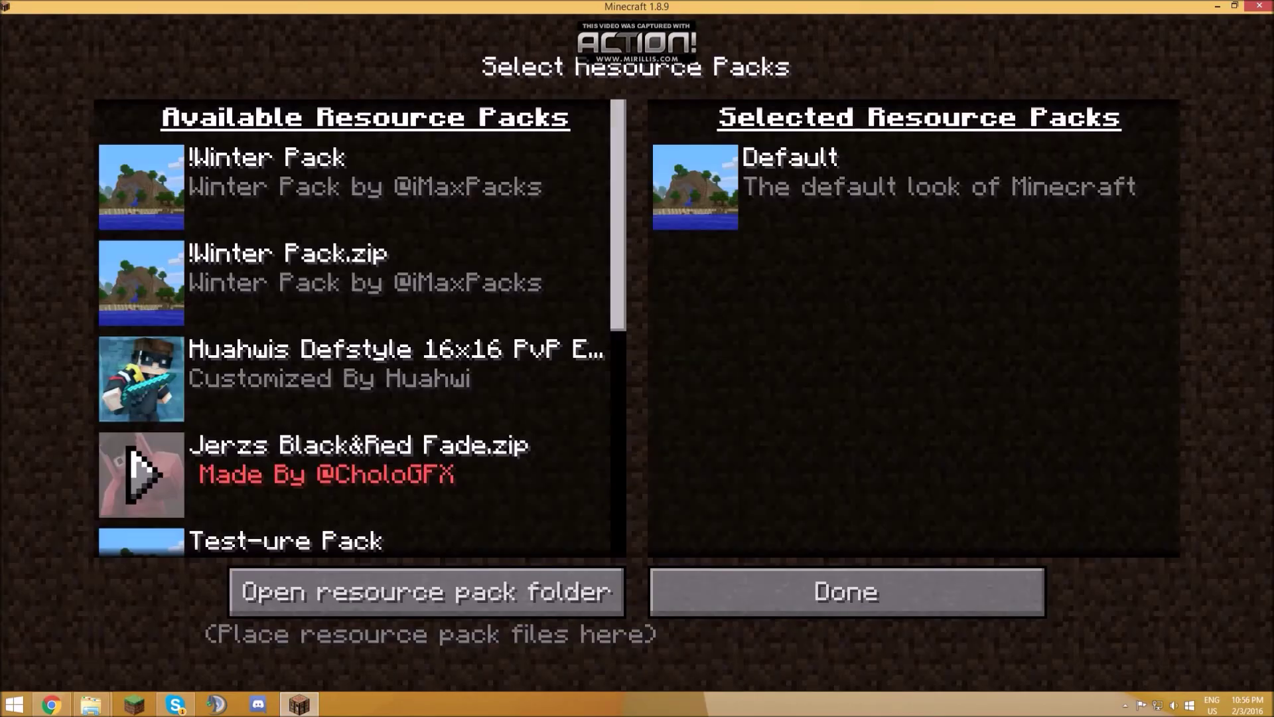
pyautogui.scroll(-2, 353, 329)
pyautogui.scroll(-3, 353, 329)
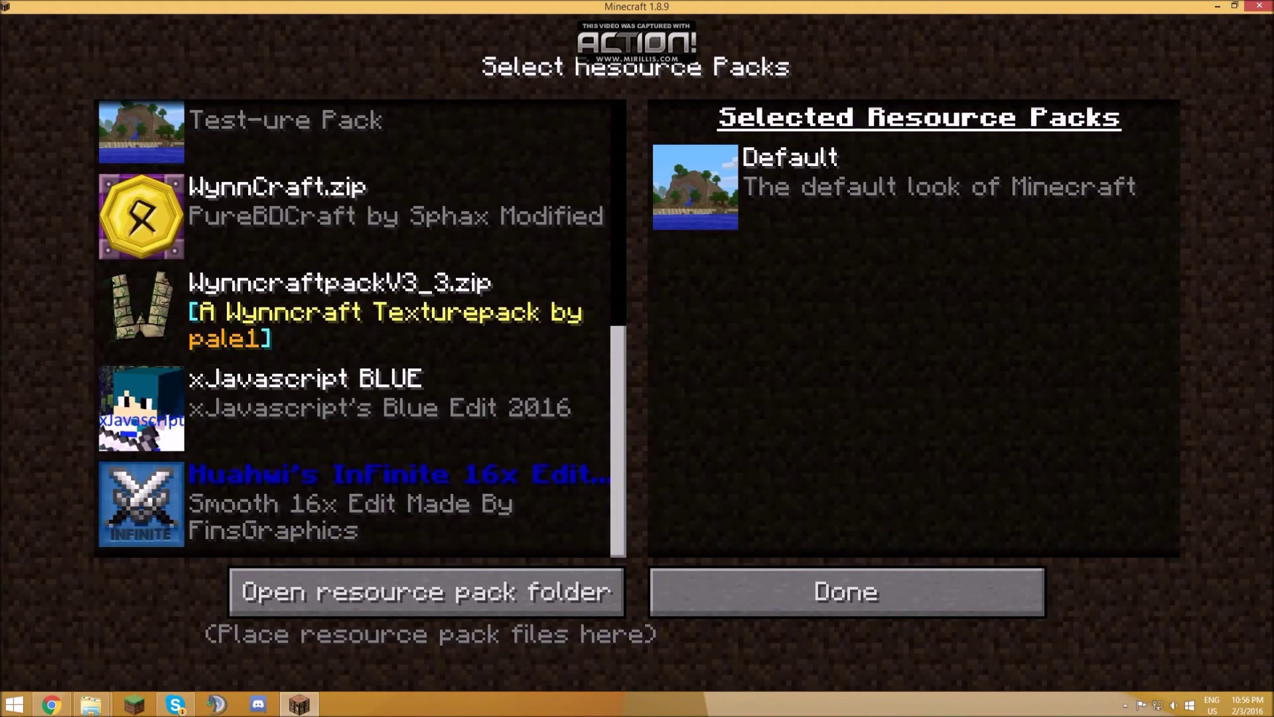
pyautogui.scroll(1, 354, 328)
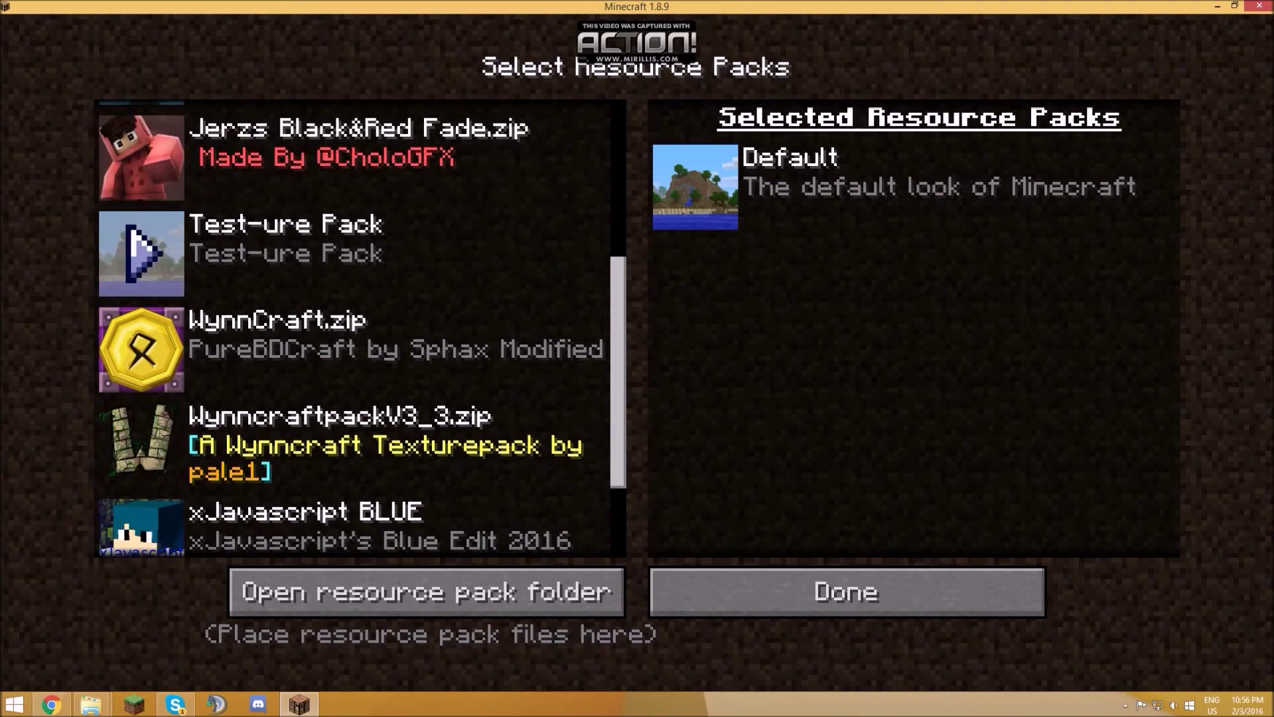
pyautogui.click(141, 247)
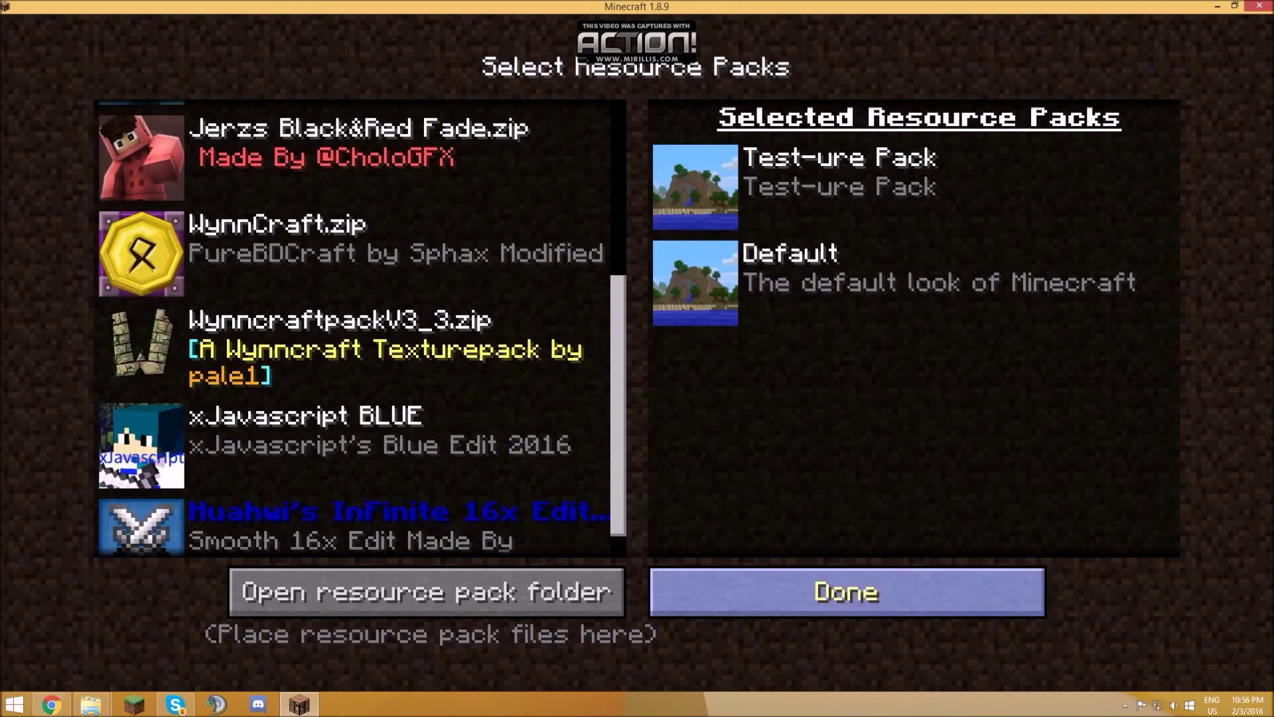
pyautogui.click(847, 592)
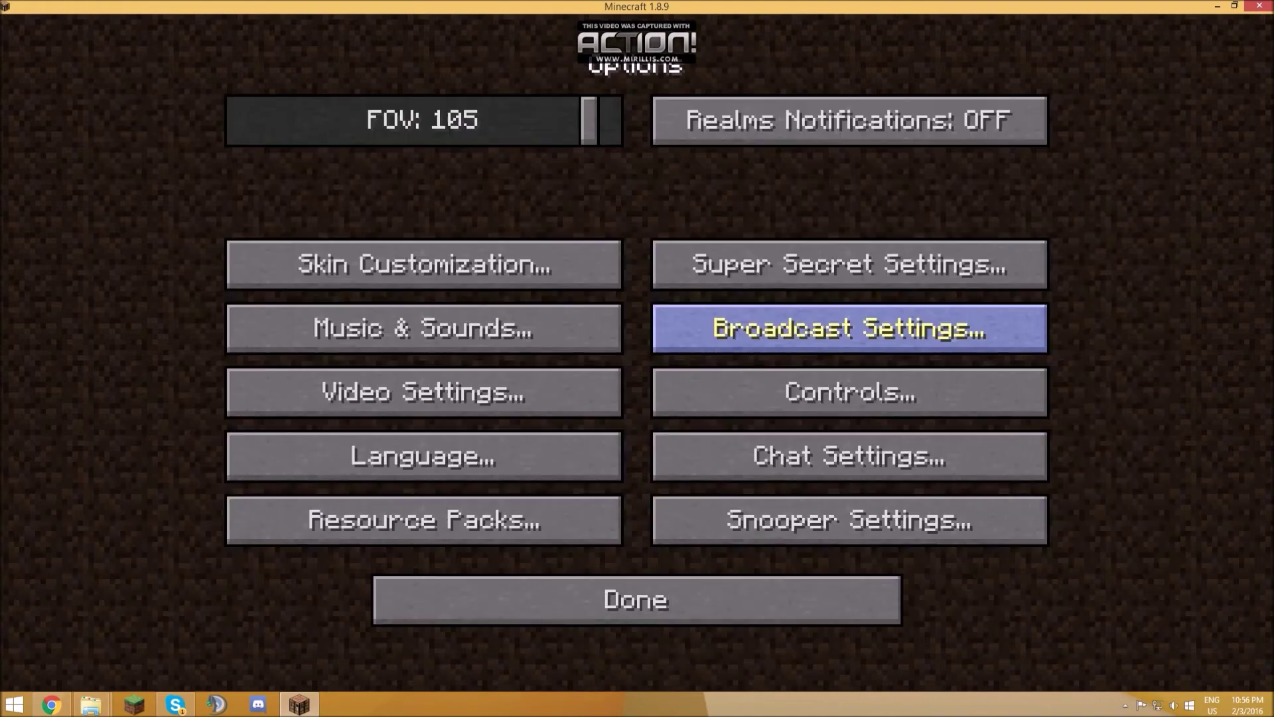
pyautogui.click(697, 600)
# Step: Load the singleplayer save New World
pyautogui.click(637, 337)
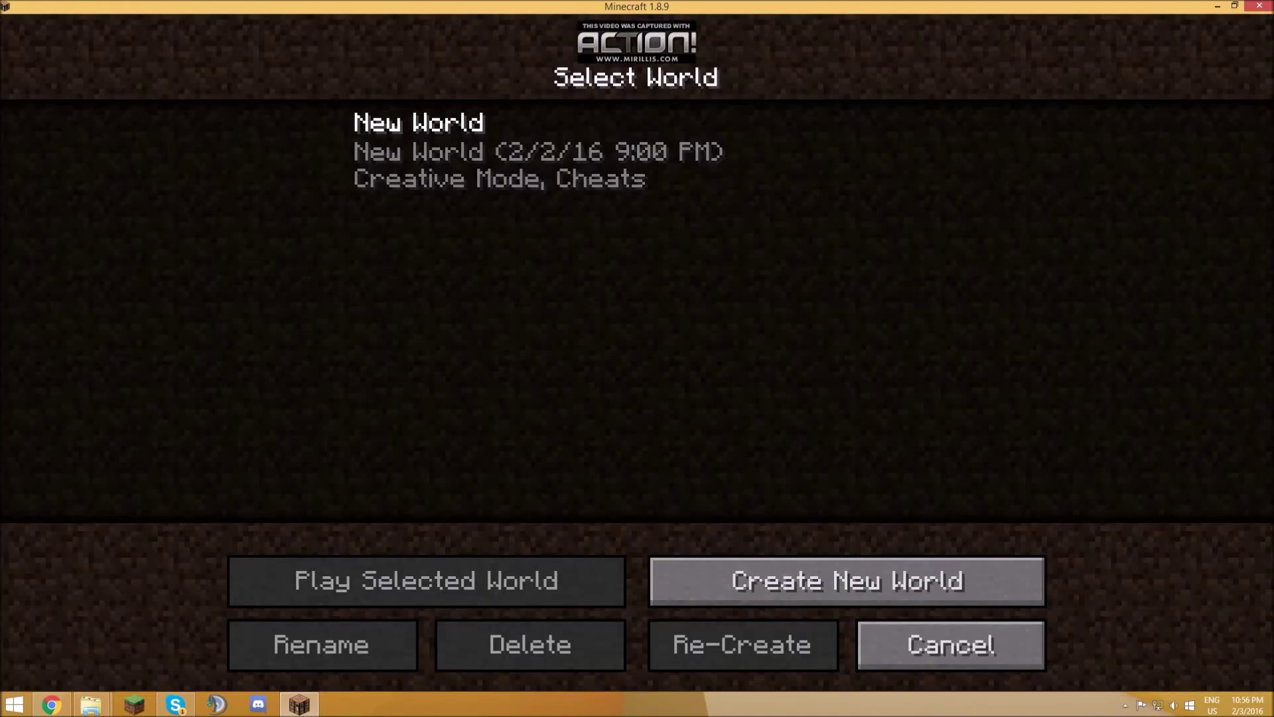
pyautogui.click(637, 150)
pyautogui.click(426, 582)
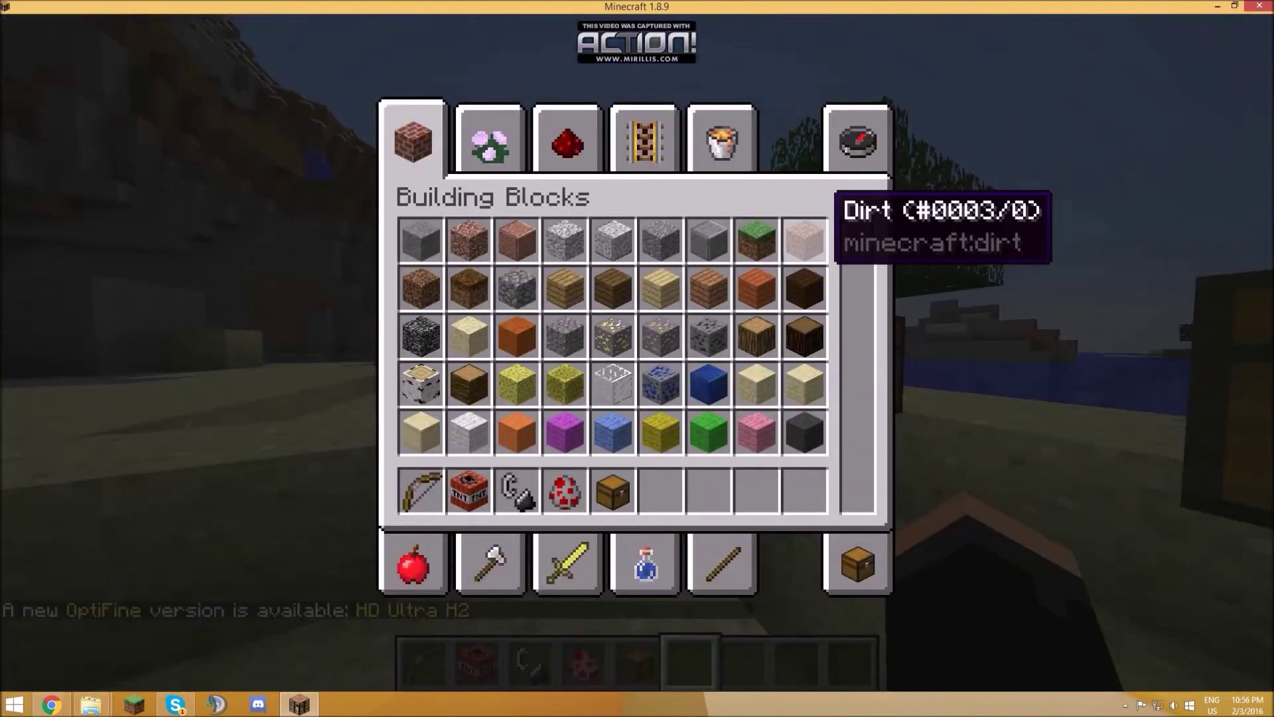
# Step: Take a Golden Apple from the creative search into the hotbar
pyautogui.click(862, 150)
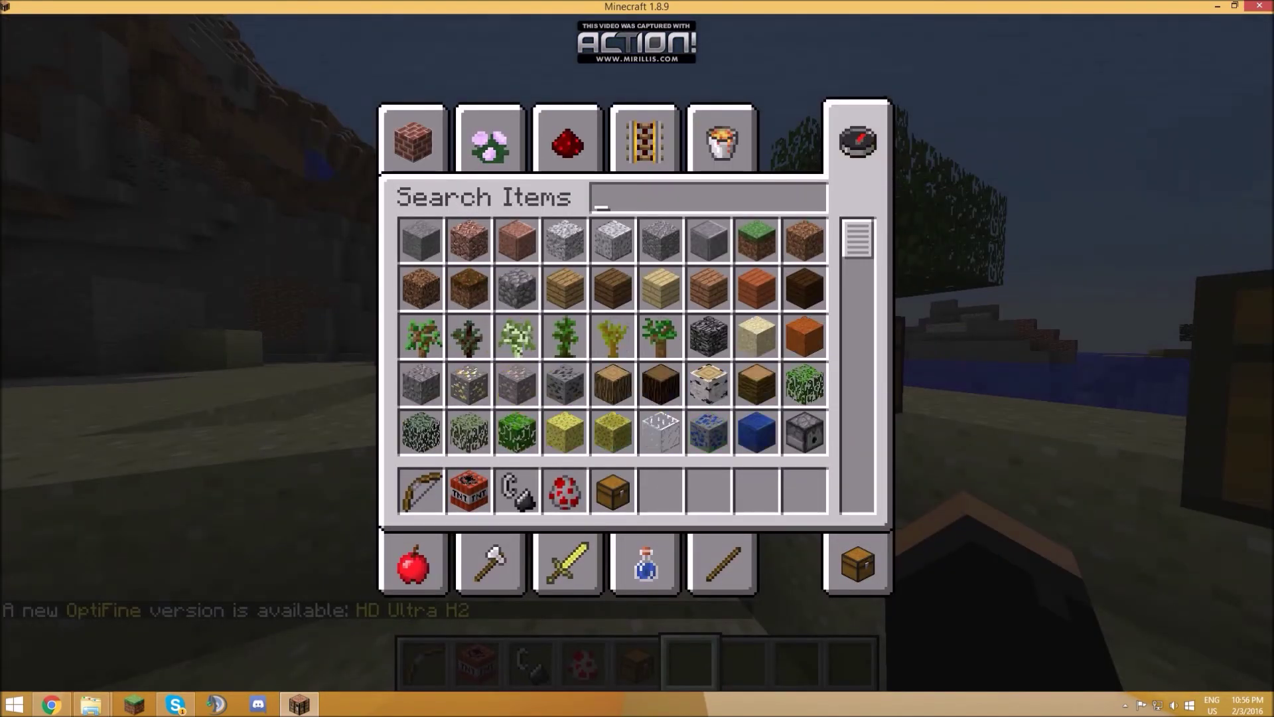
pyautogui.write('gold')
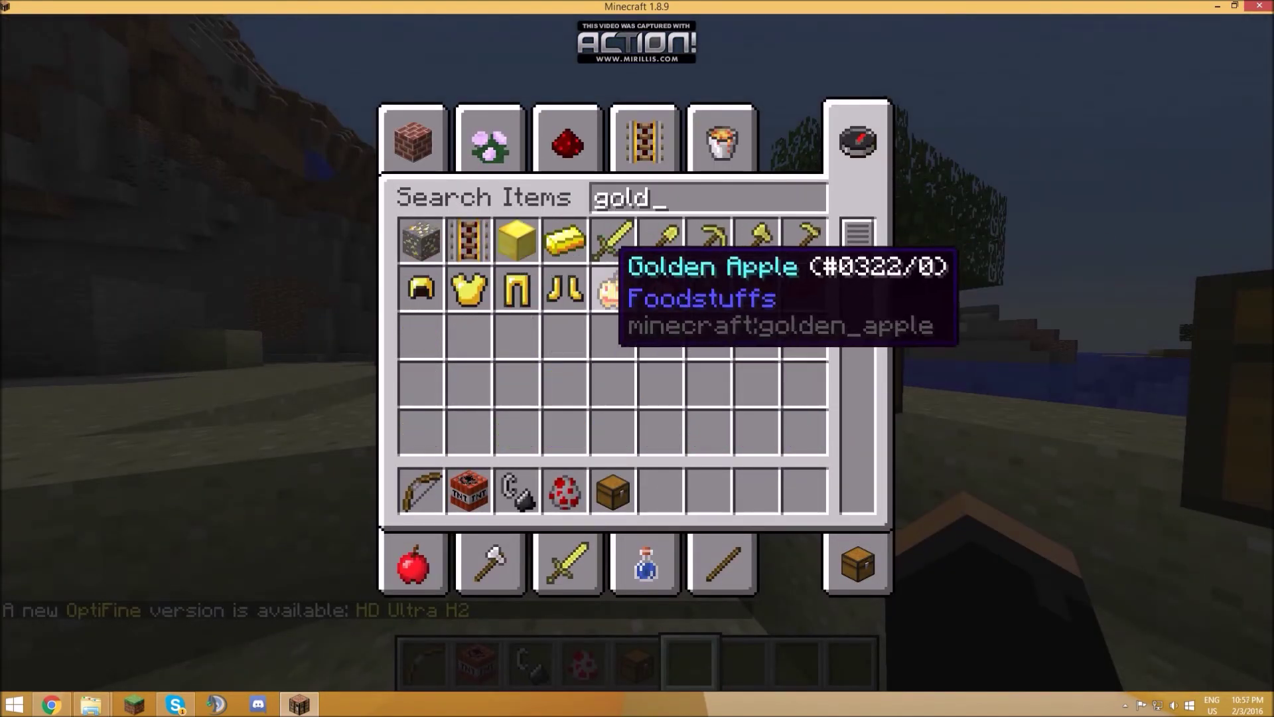
pyautogui.click(610, 291)
pyautogui.click(661, 491)
pyautogui.press('e')
# Step: Cycle camera views to show the red-faced golden apple and break nearby blocks
pyautogui.press('F5')
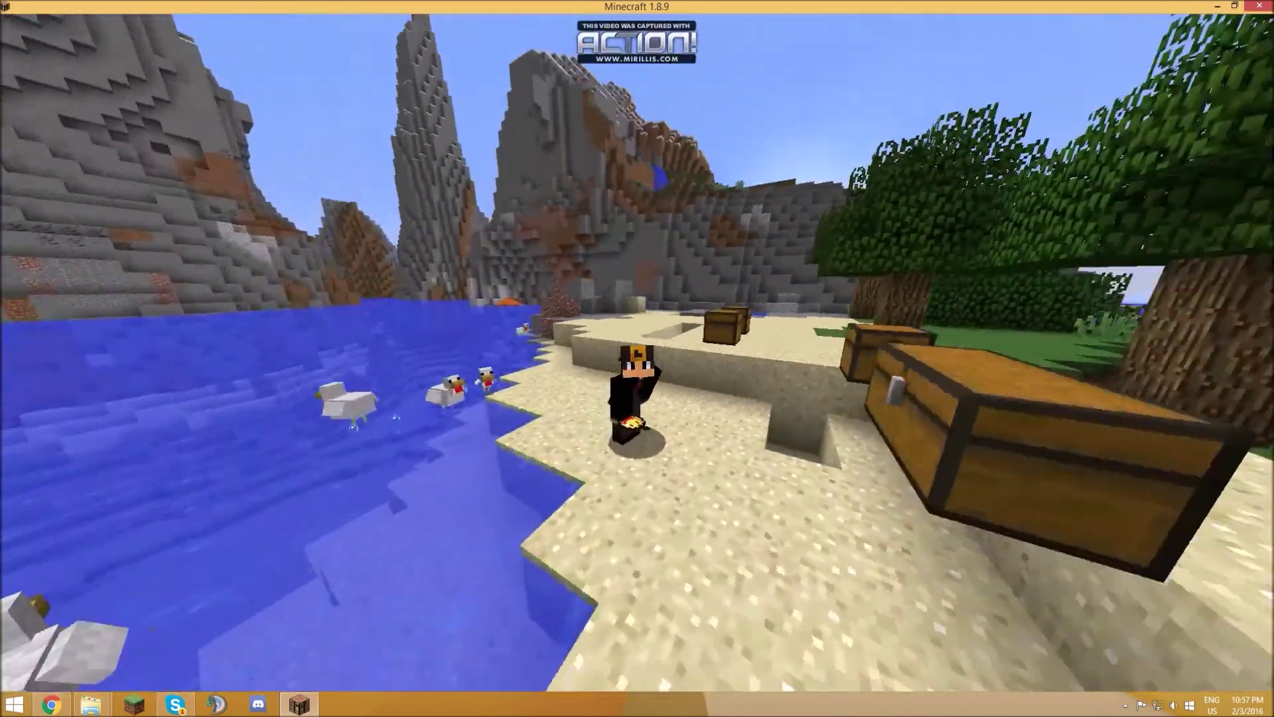
pyautogui.press('F5')
pyautogui.press('F1')
pyautogui.click(638, 353)
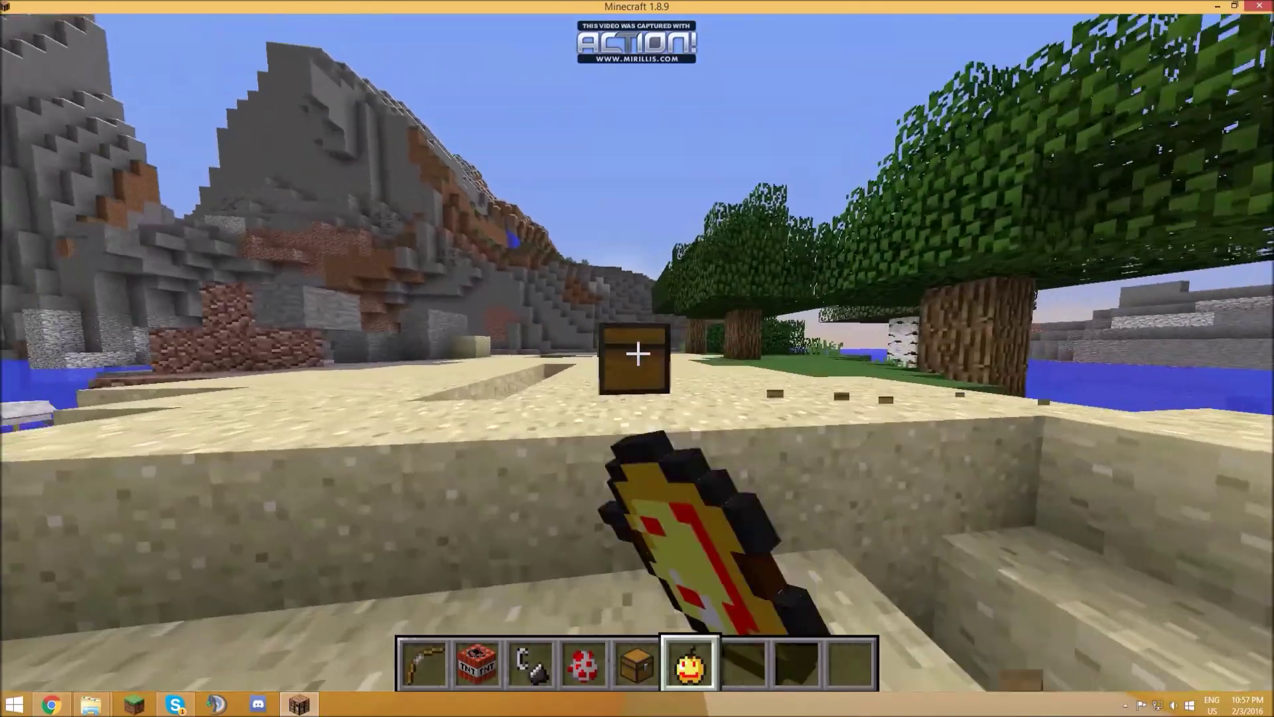
pyautogui.click(637, 354)
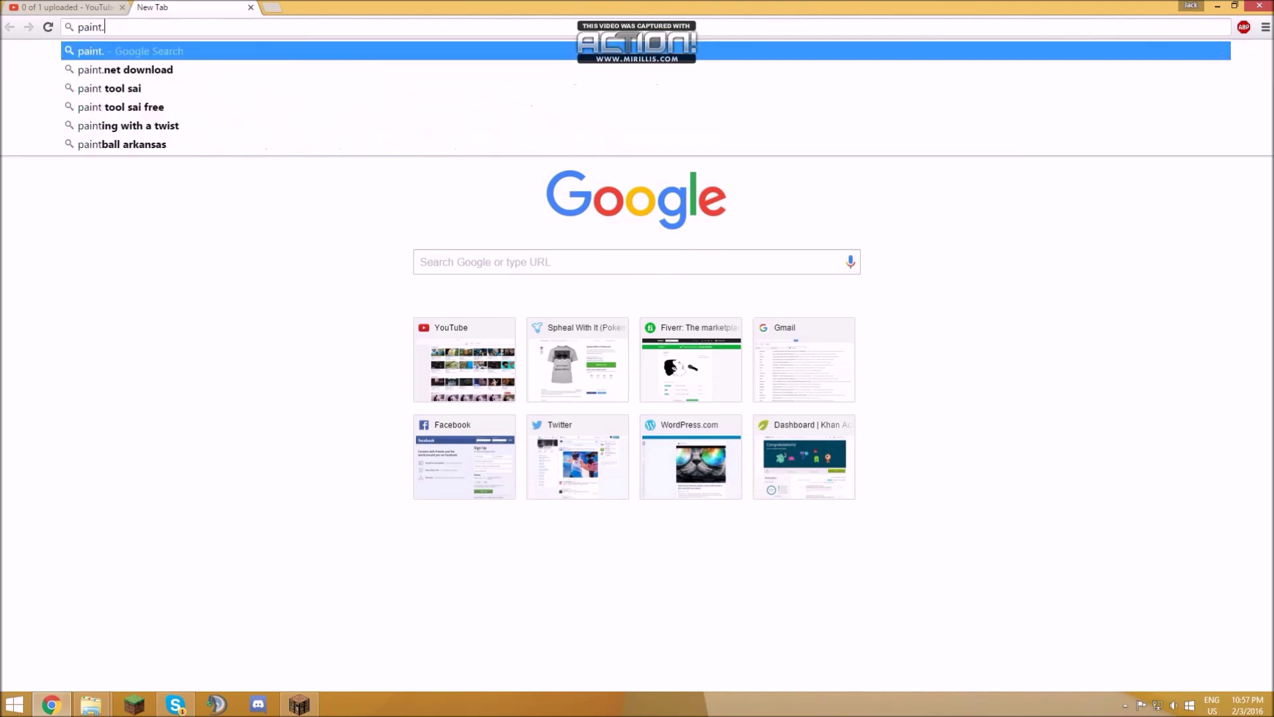
pyautogui.write('.net')
pyautogui.press('Return')
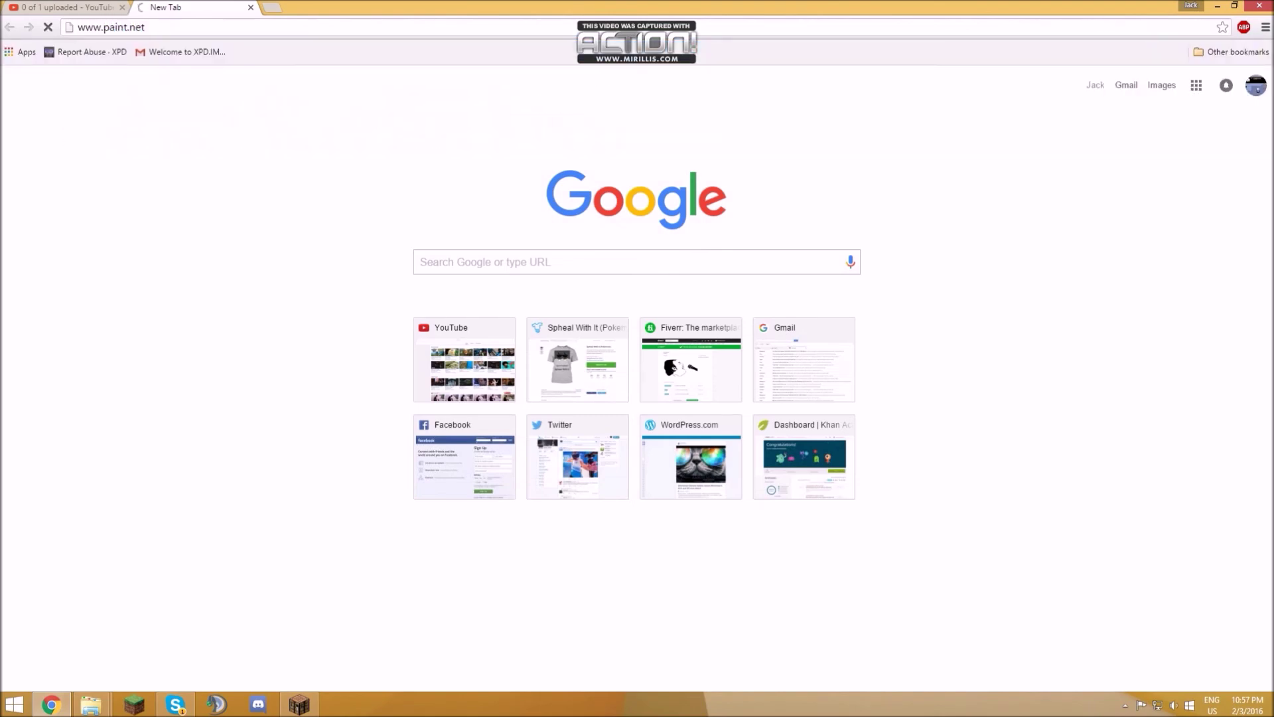
pyautogui.write('w')
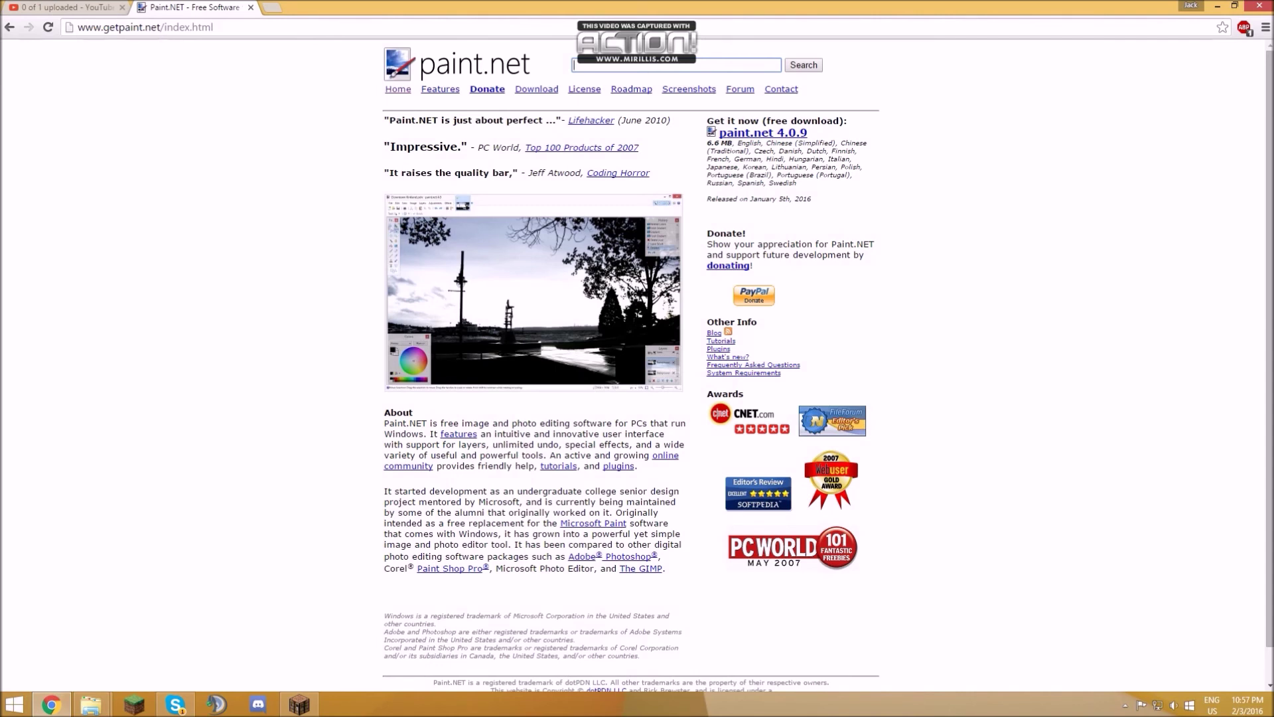
pyautogui.click(251, 7)
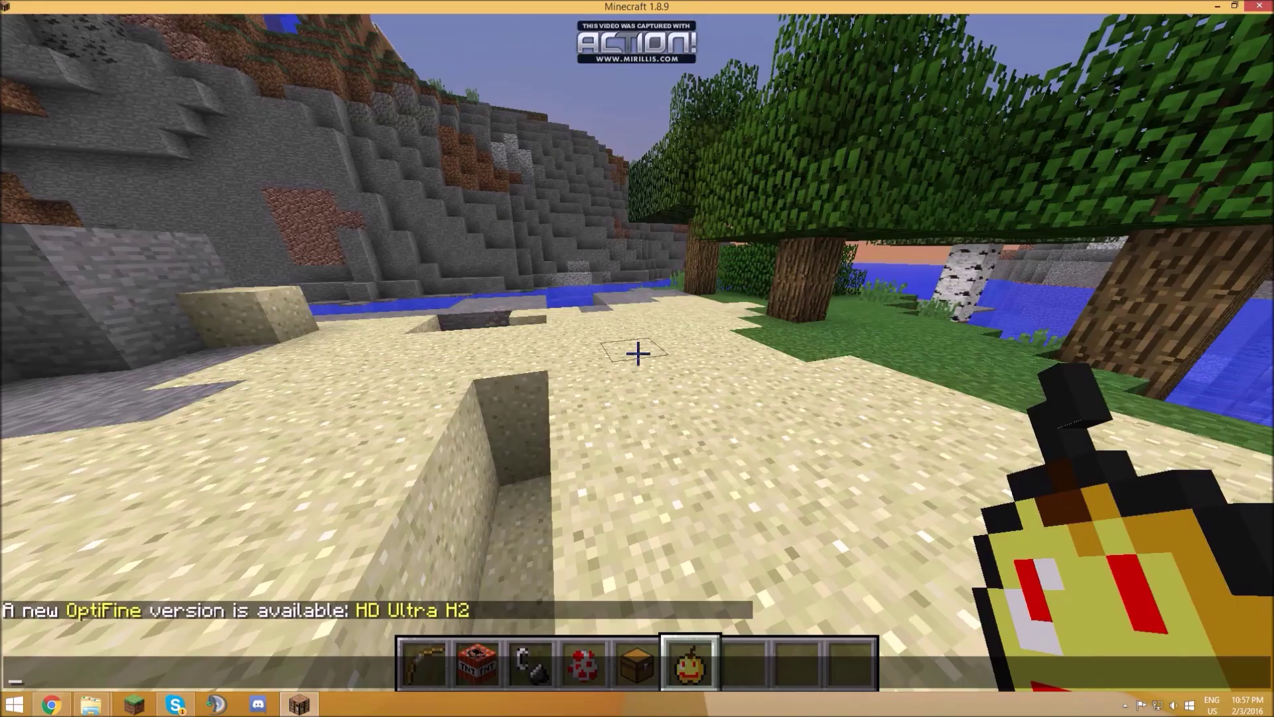
# Step: Show the golden apple from several camera views, walk the sand strip and bring up the creative inventory
pyautogui.press('F5')
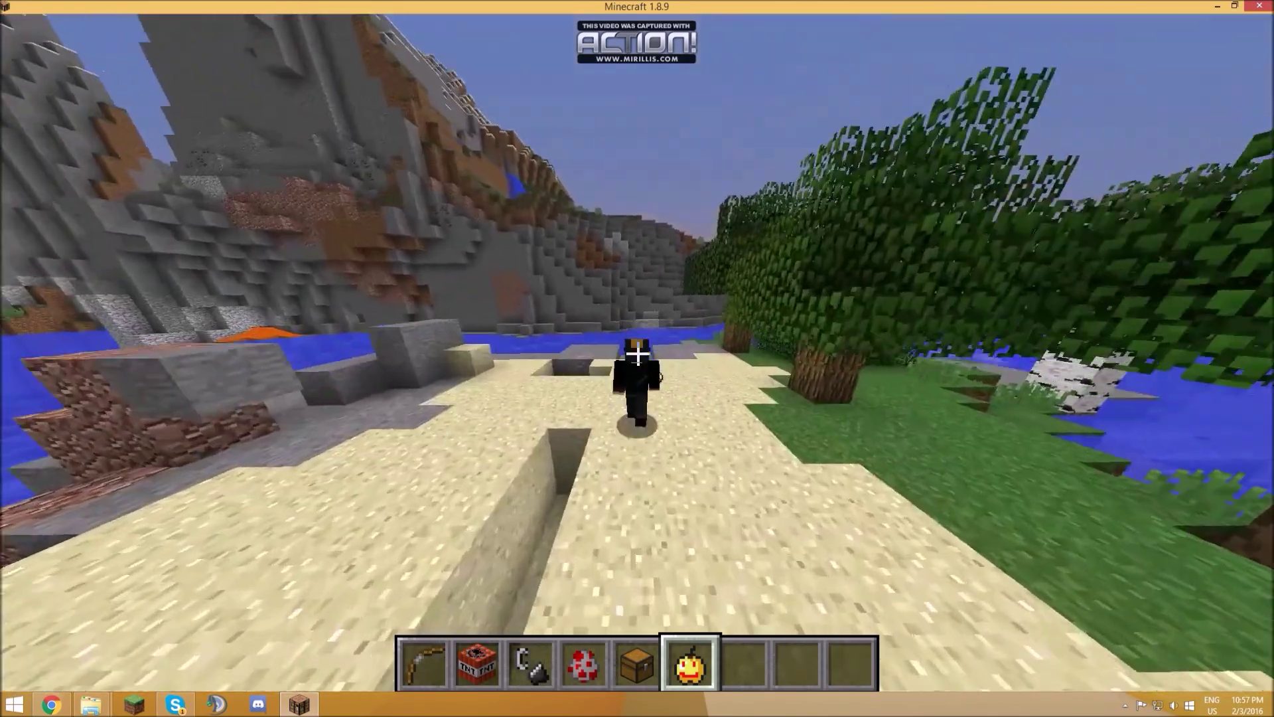
pyautogui.press('F5')
pyautogui.press('F1')
pyautogui.press('F5')
pyautogui.press('F1')
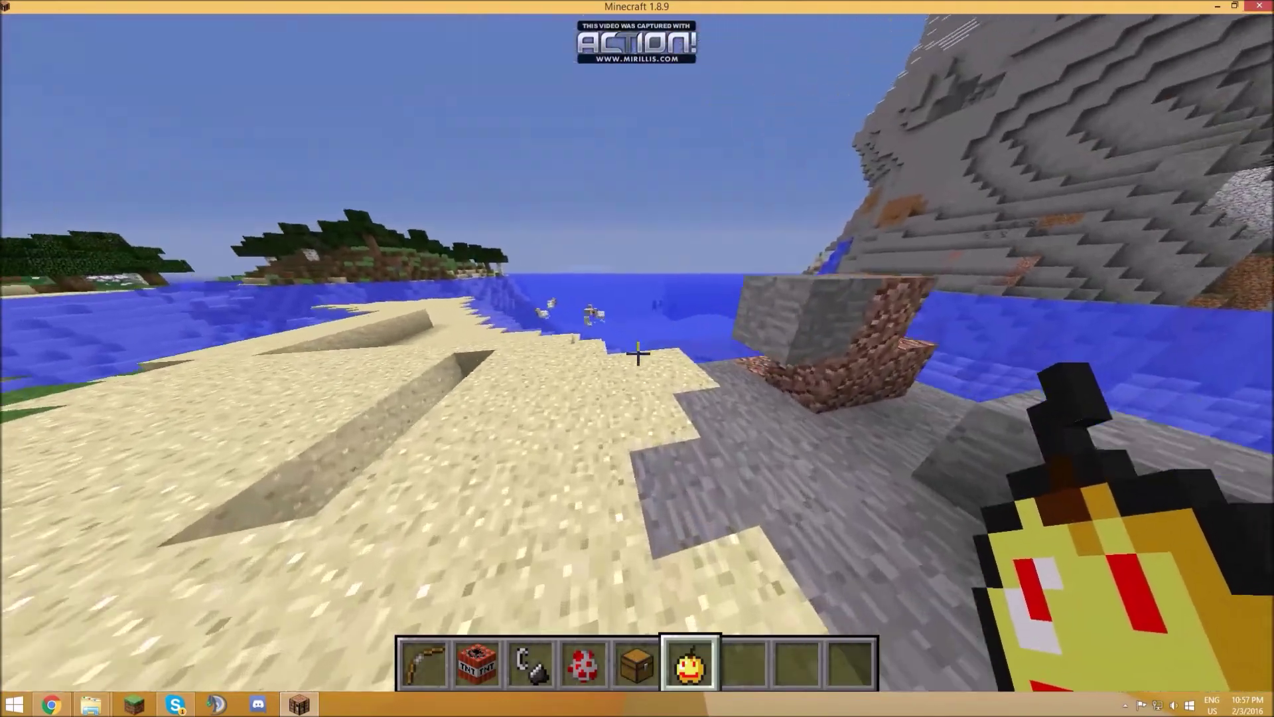
pyautogui.press('w')
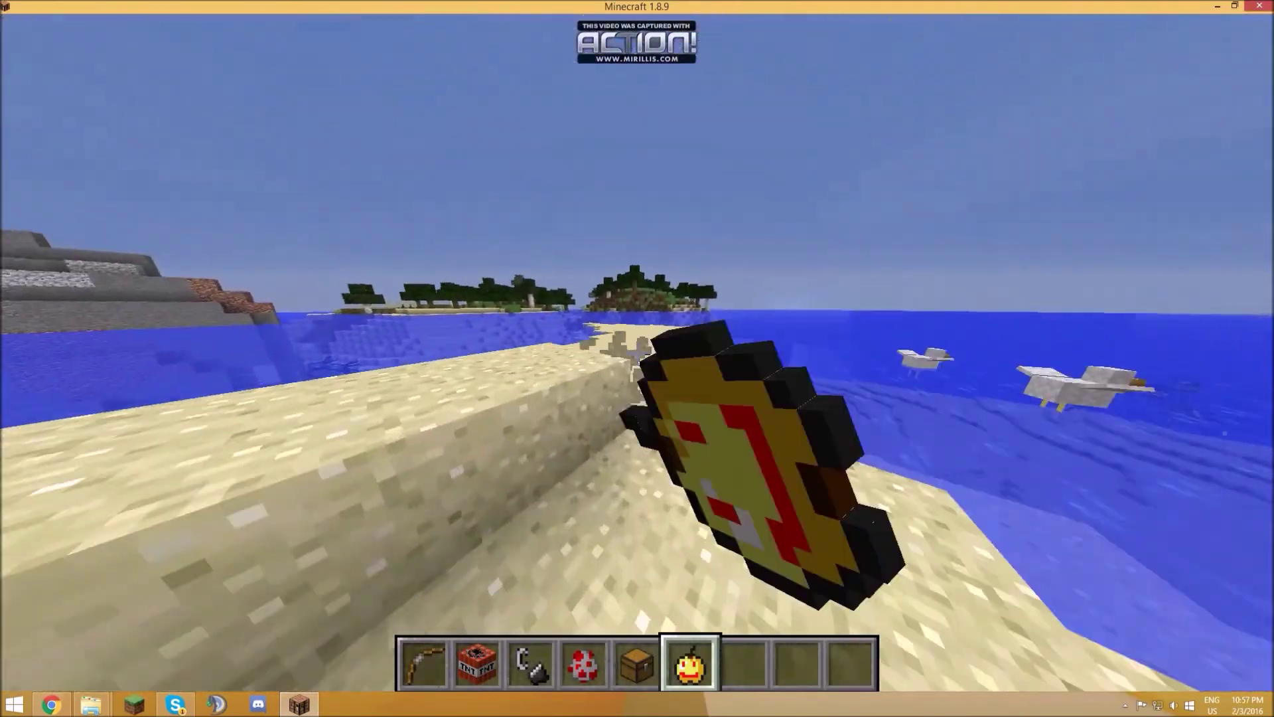
pyautogui.press('e')
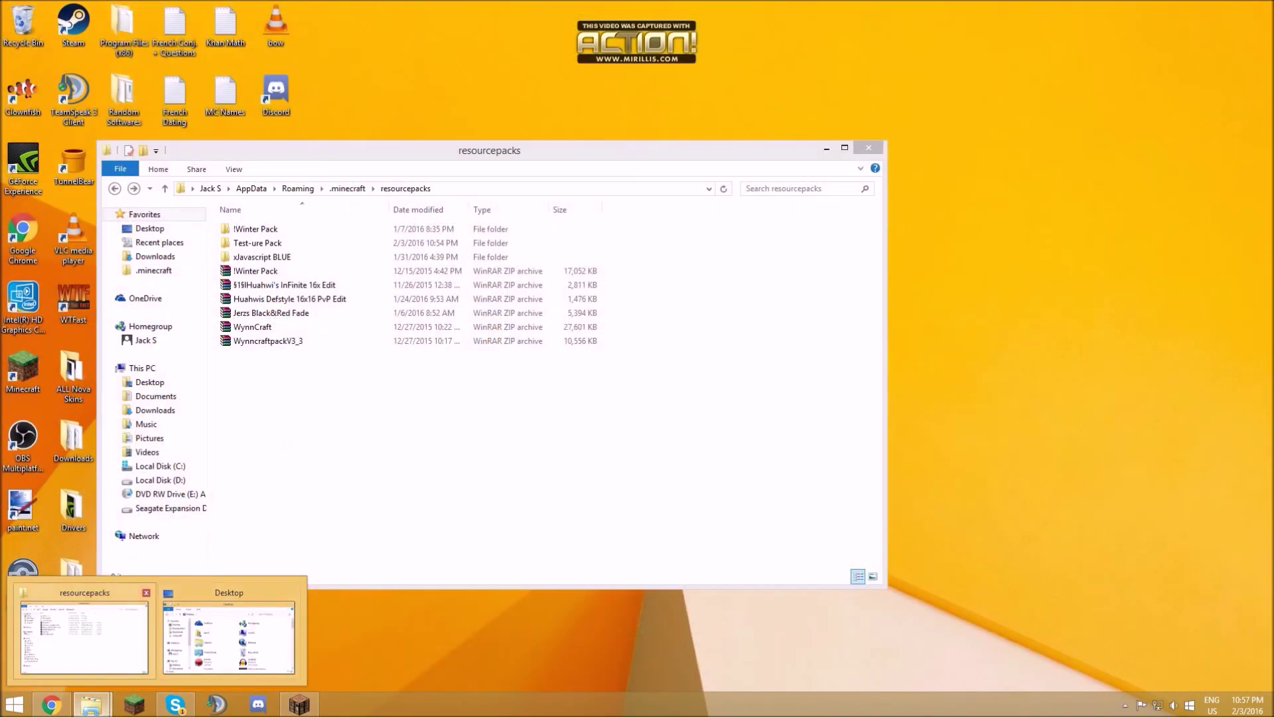
# Step: Check the resourcepacks folder, then return to the Minecraft world with the inventory closed
pyautogui.click(85, 637)
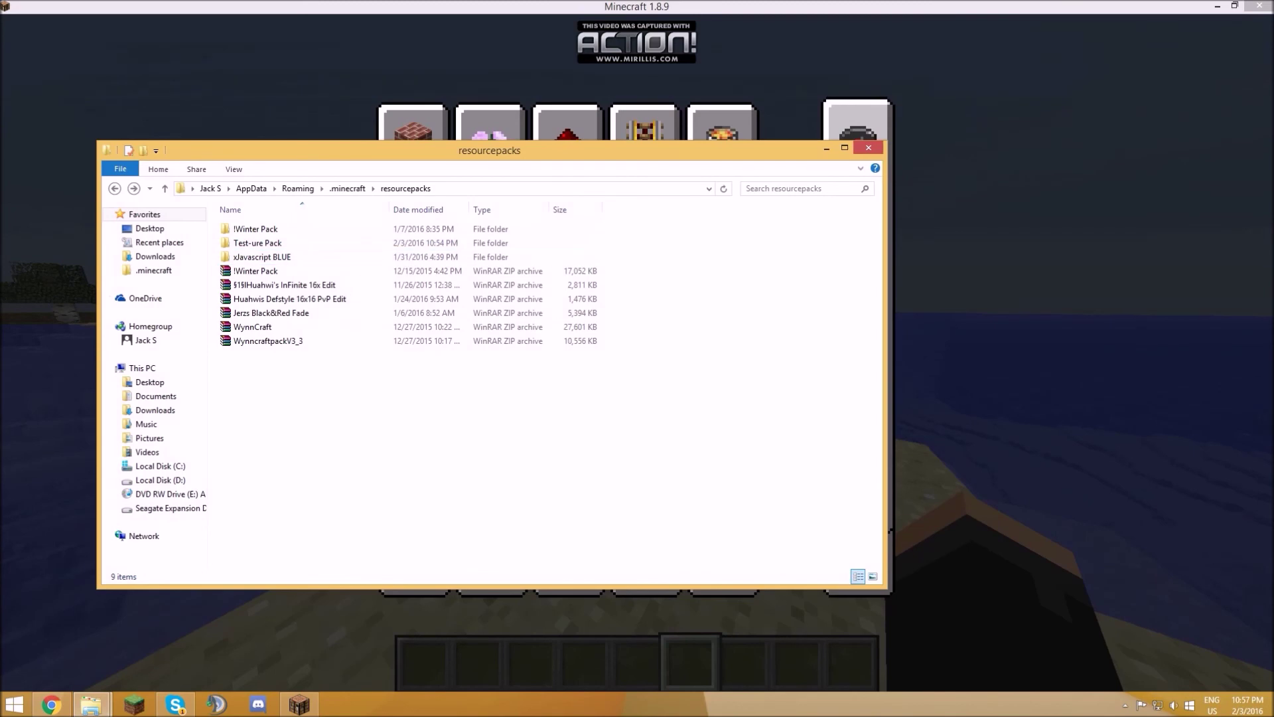
pyautogui.hotkey('alt', 'Tab')
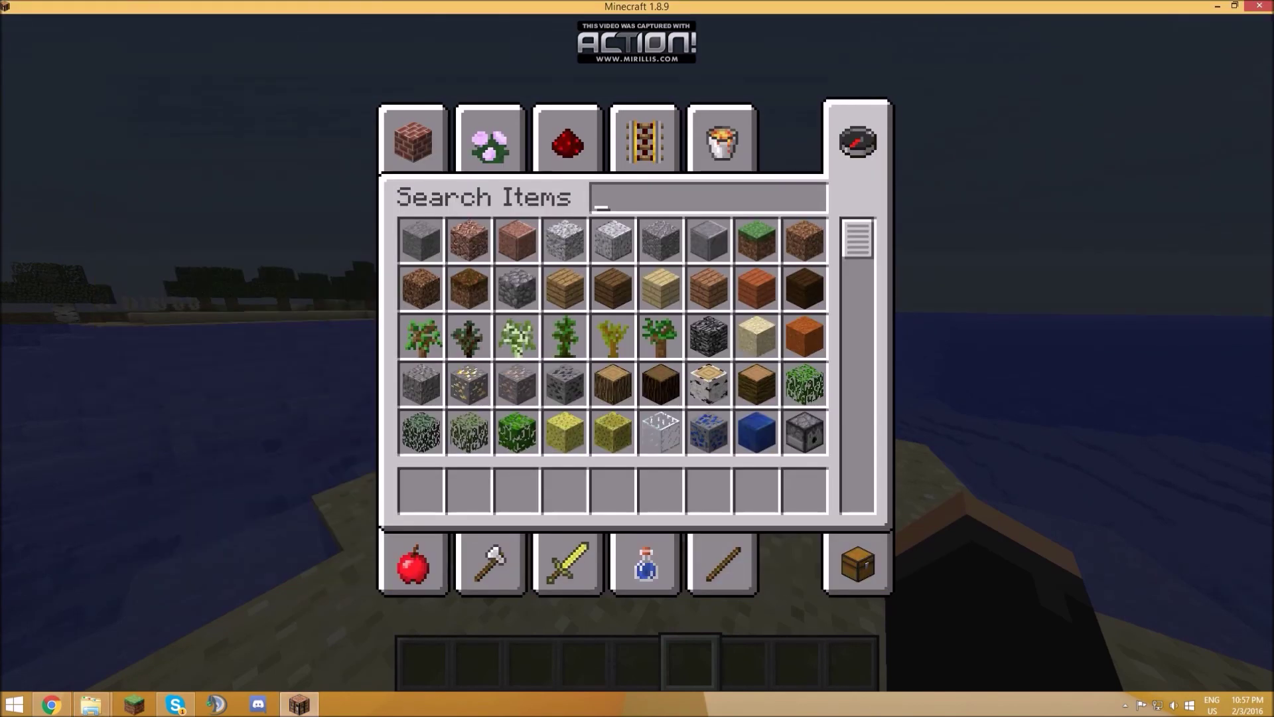
pyautogui.press('e')
# Step: Place and dig sand blocks around the beach trenches
pyautogui.rightClick(638, 350)
pyautogui.click(637, 351)
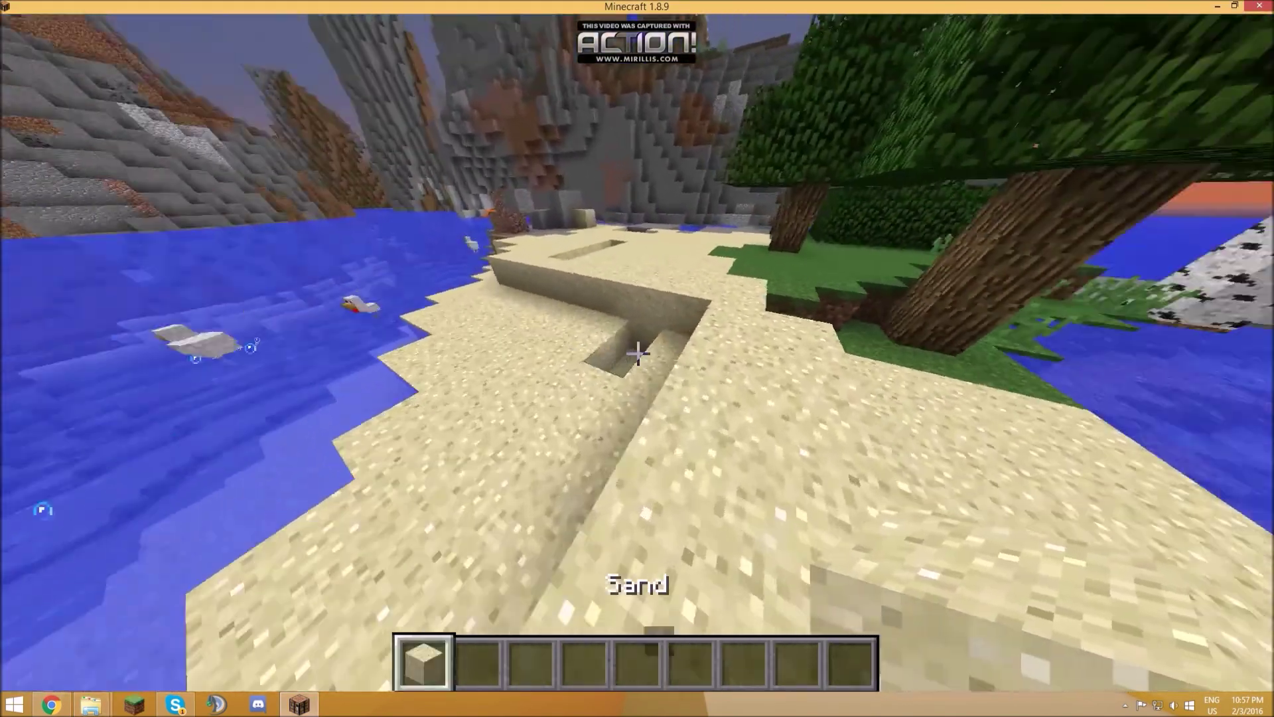
pyautogui.rightClick(638, 351)
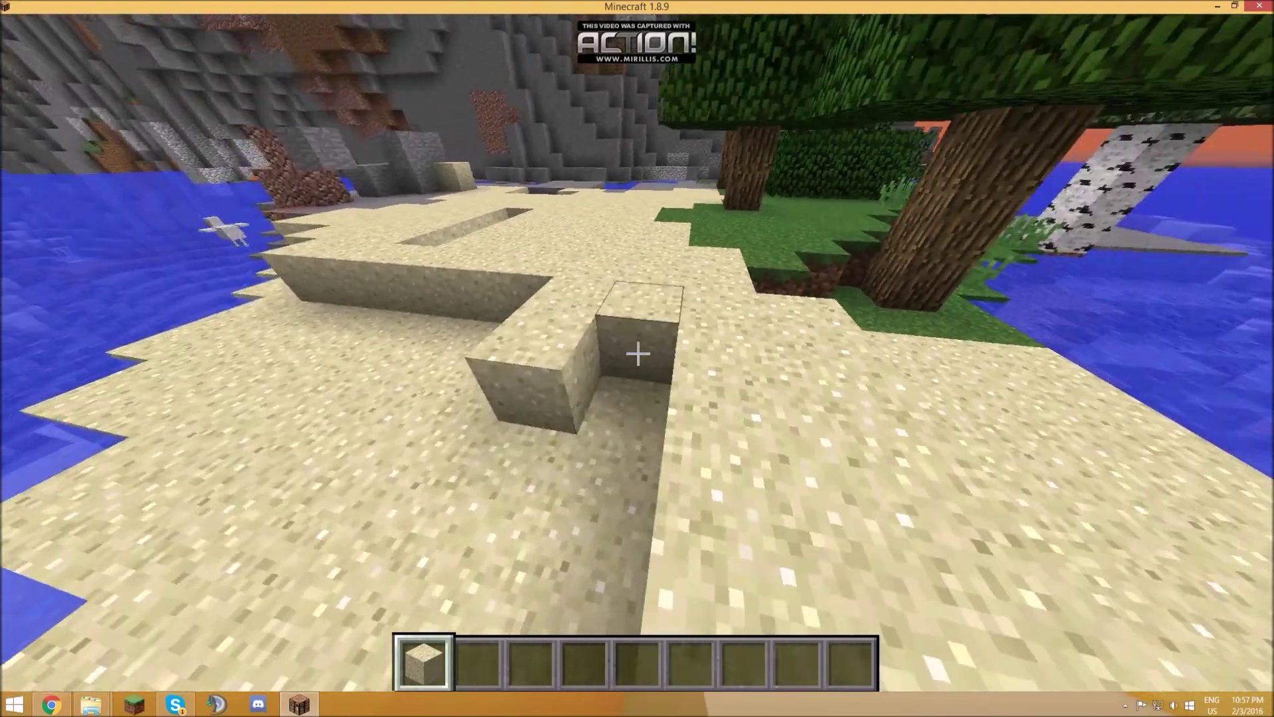
pyautogui.scroll(-1, 638, 351)
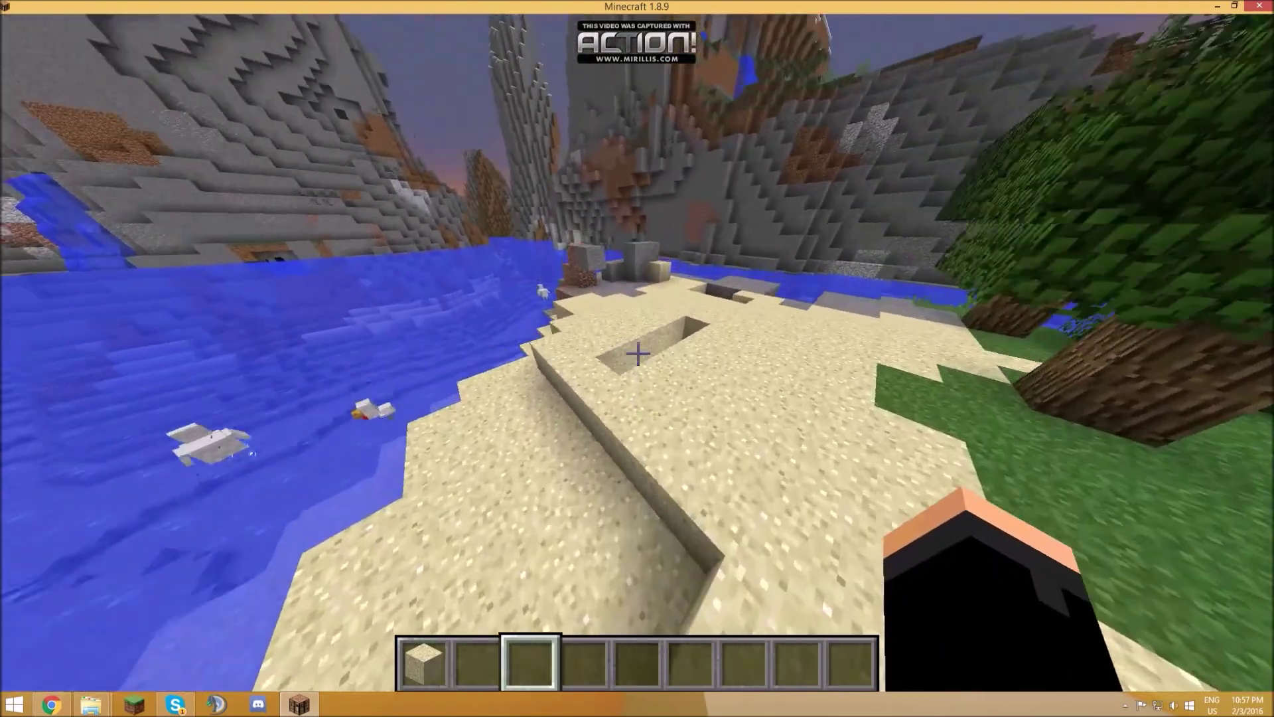
pyautogui.scroll(1, 638, 350)
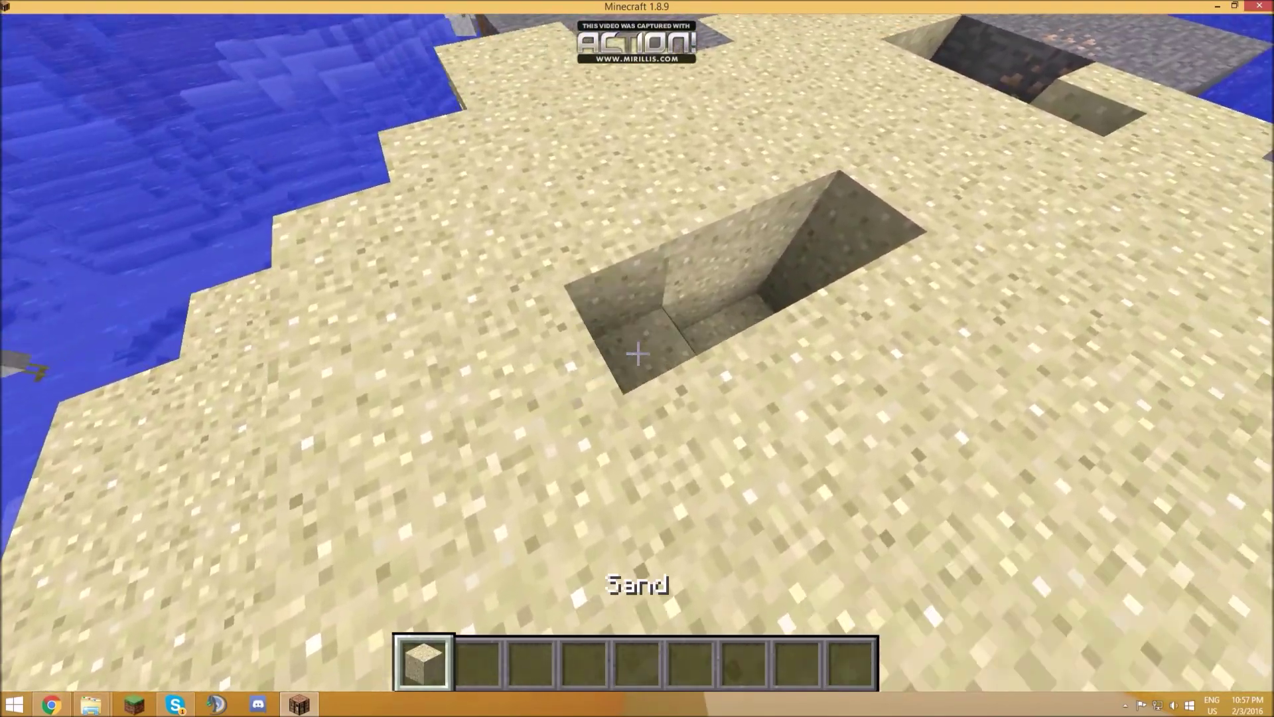